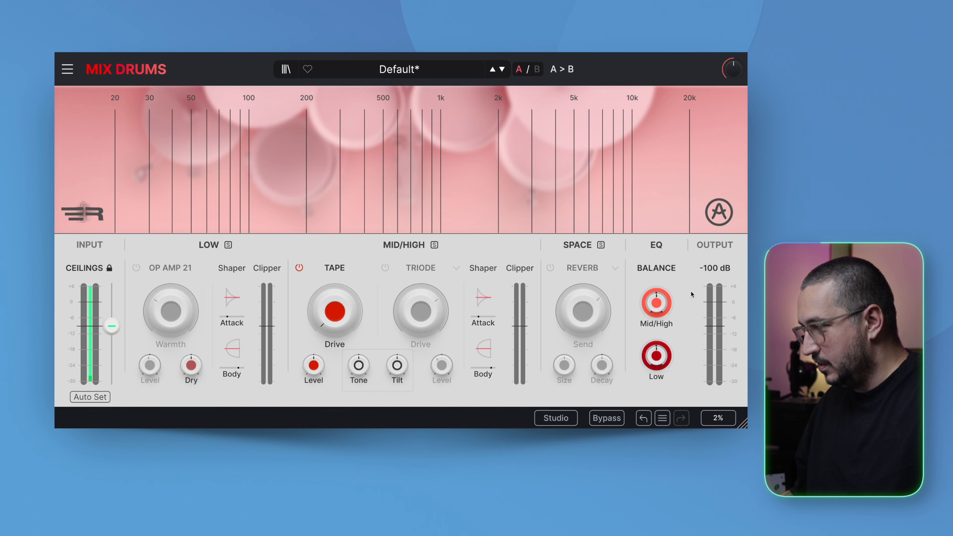
Raise the input ceiling to its maximum and enable the OP AMP 21 distortion on the Low band.
{"action": "left_click_drag", "start_coordinate": [111, 326], "coordinate": [112, 286]}
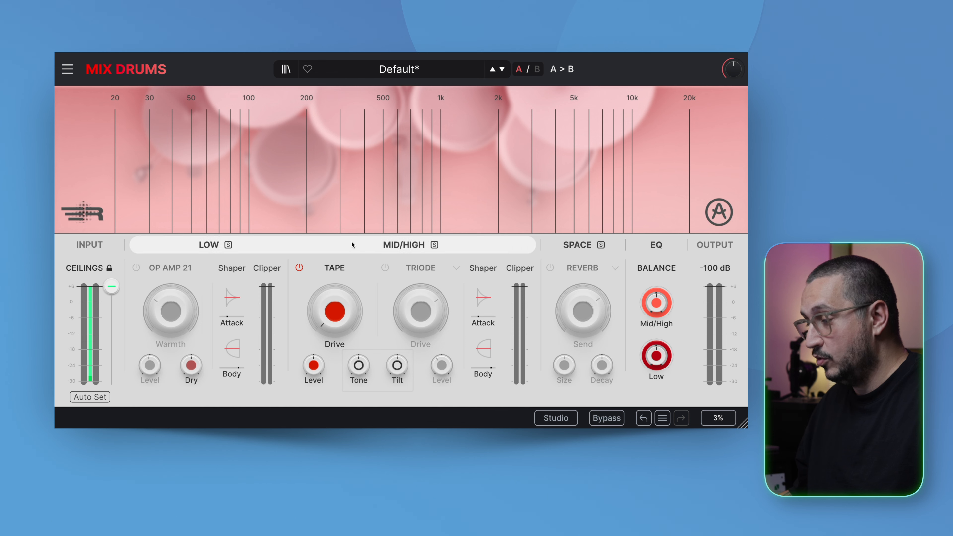
{"action": "left_click", "coordinate": [366, 245]}
{"action": "left_click_drag", "start_coordinate": [699, 172], "coordinate": [698, 203]}
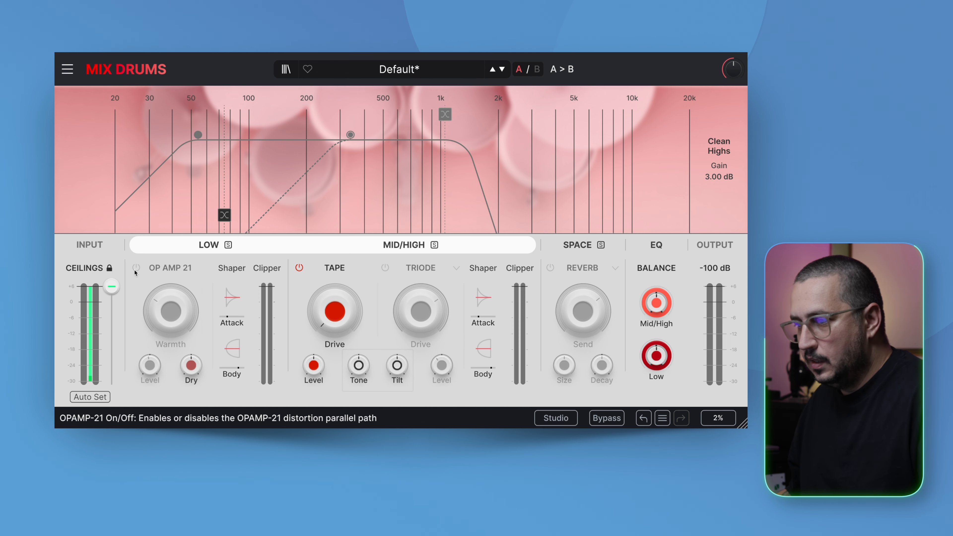
{"action": "left_click", "coordinate": [136, 268]}
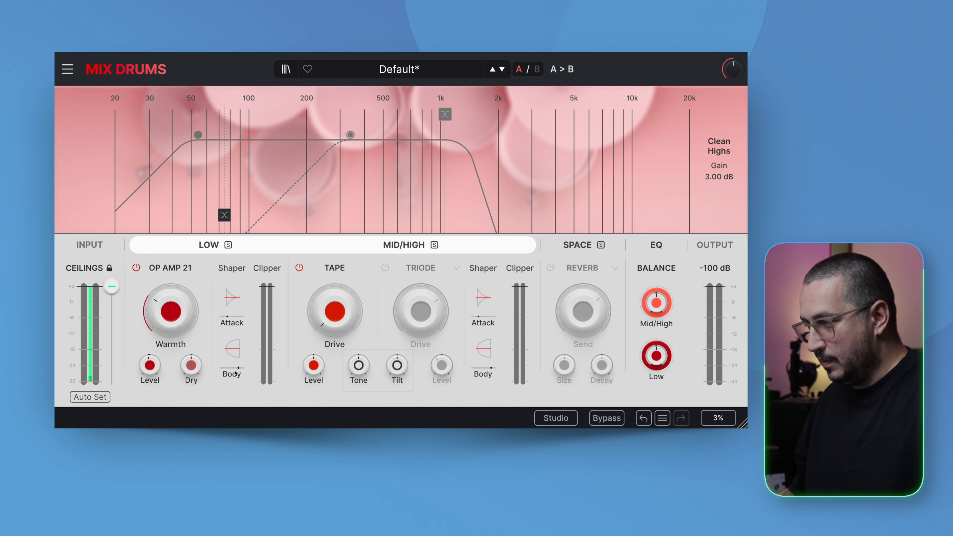
{"action": "mouse_move", "coordinate": [112, 287]}
{"action": "left_mouse_down"}
{"action": "mouse_move", "coordinate": [112, 328]}
{"action": "mouse_move", "coordinate": [112, 287]}
{"action": "left_mouse_up"}
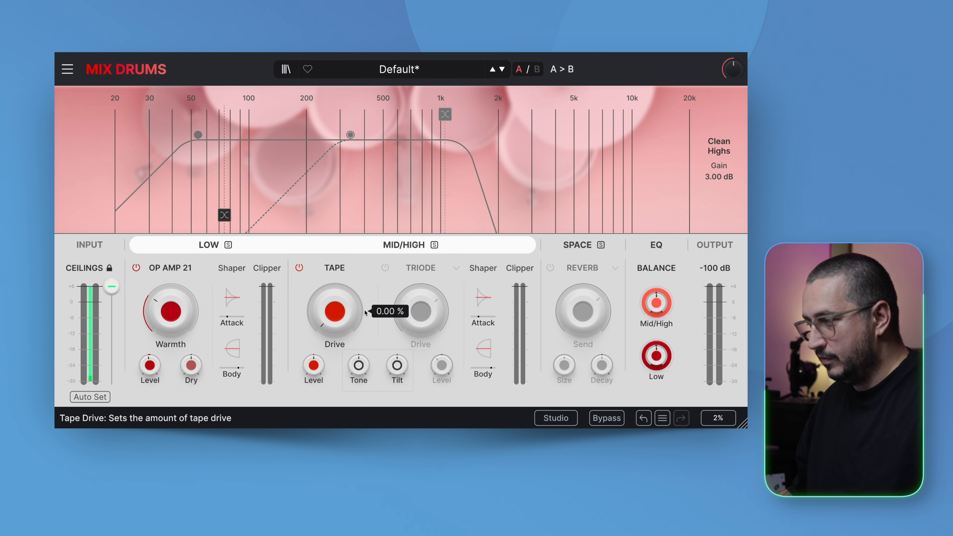
Enable the Triode distortion on the Mid/High band and browse the Analog, Digital and Waveshaper models without choosing another.
{"action": "left_click_drag", "start_coordinate": [332, 315], "coordinate": [333, 318]}
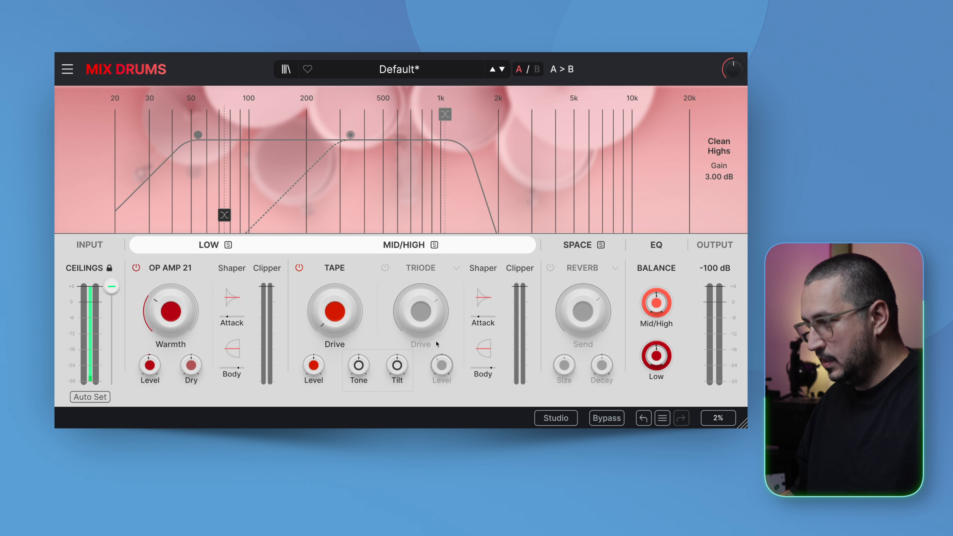
{"action": "left_click", "coordinate": [385, 268]}
{"action": "left_click", "coordinate": [454, 268]}
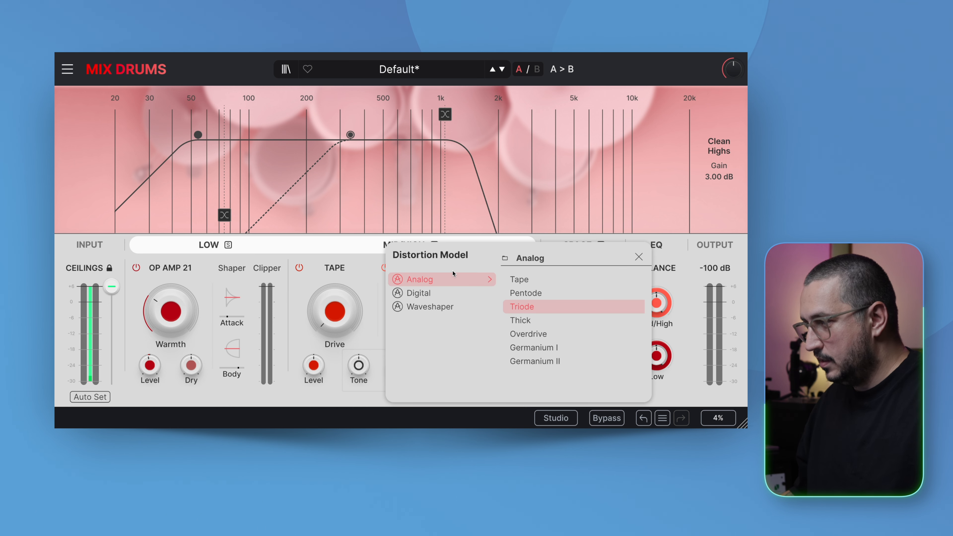
{"action": "left_click", "coordinate": [436, 293]}
{"action": "left_click", "coordinate": [433, 307]}
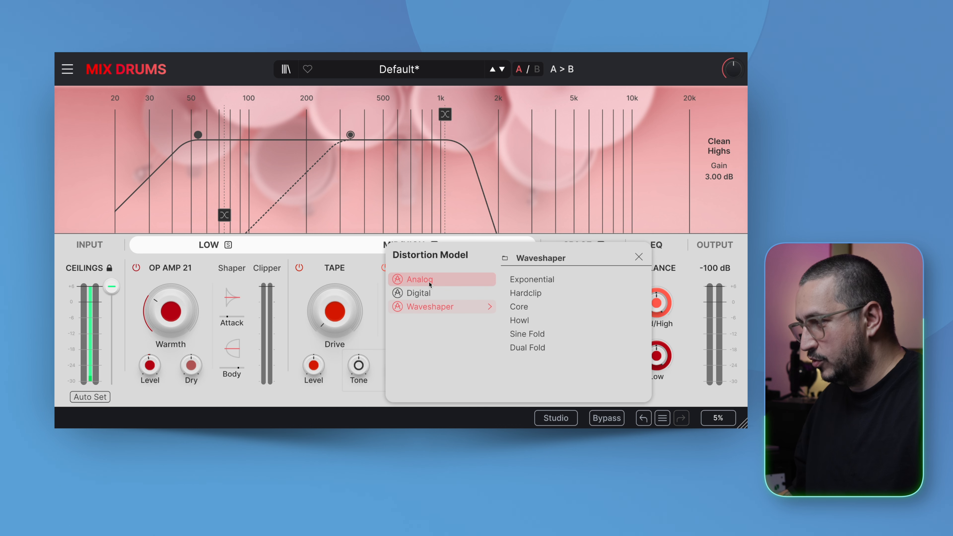
{"action": "left_click", "coordinate": [432, 279]}
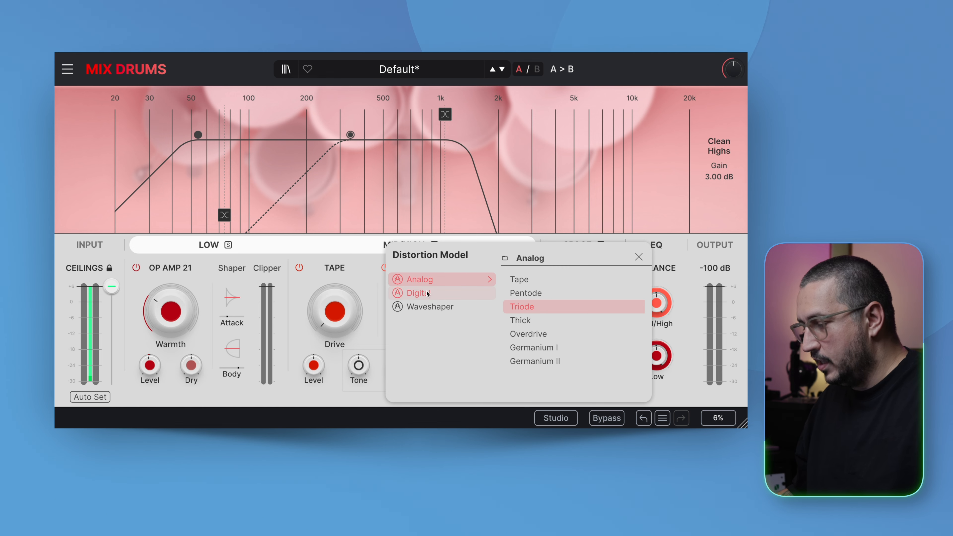
{"action": "mouse_move", "coordinate": [427, 291]}
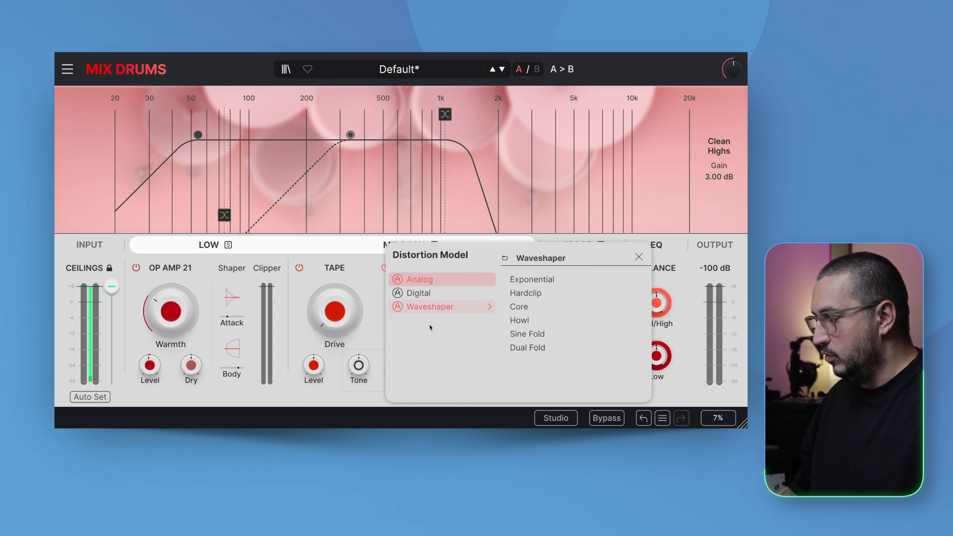
{"action": "left_click", "coordinate": [638, 257]}
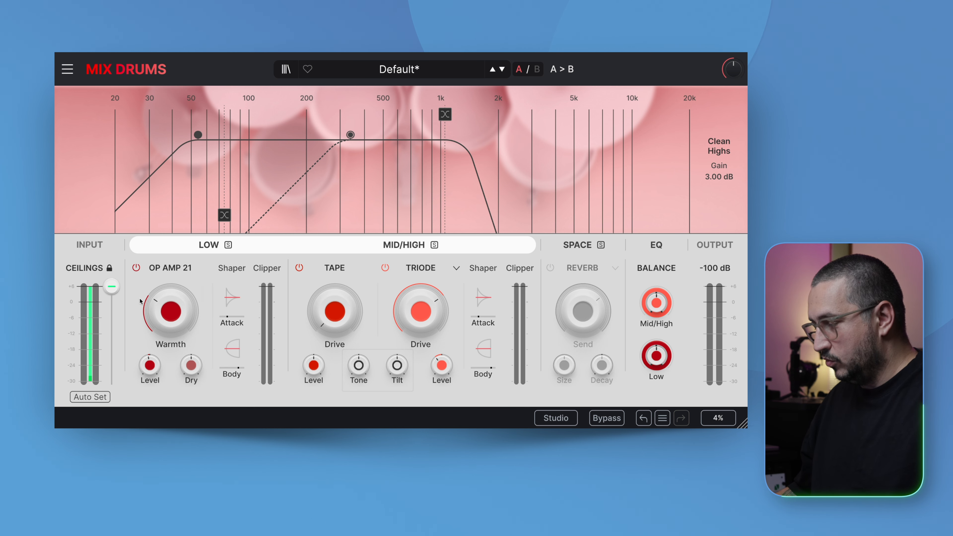
Try the dynamic module types in the Space section and set the type to Ducker.
{"action": "left_click", "coordinate": [583, 247]}
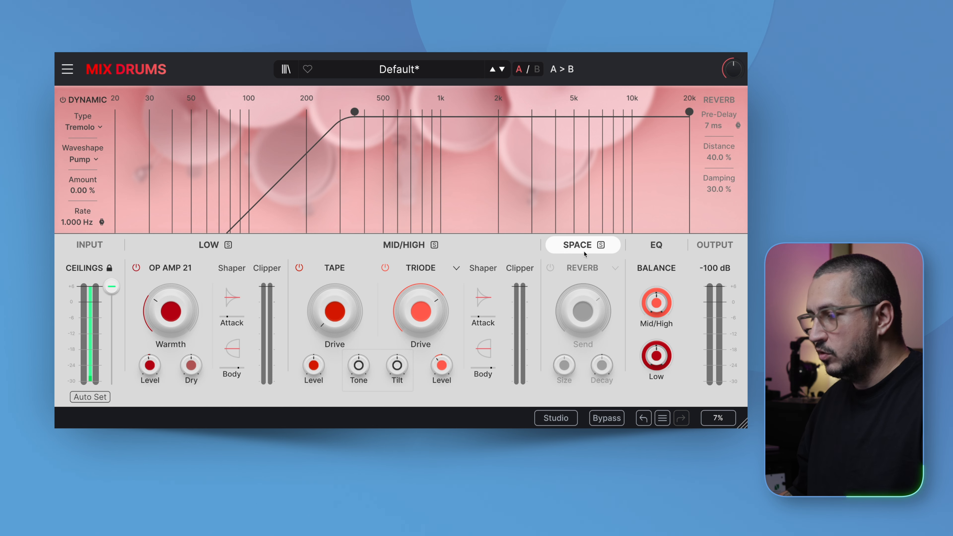
{"action": "left_click", "coordinate": [99, 127]}
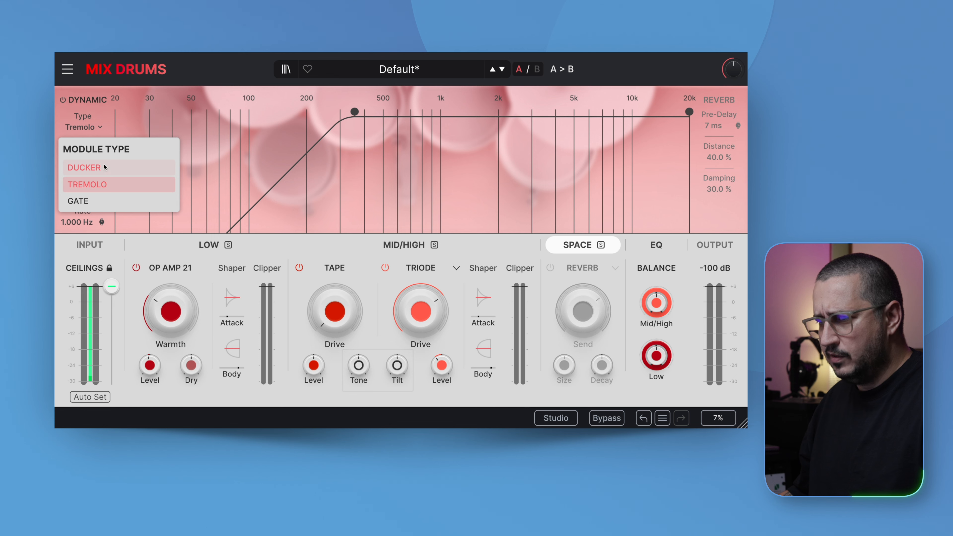
{"action": "left_click", "coordinate": [91, 202]}
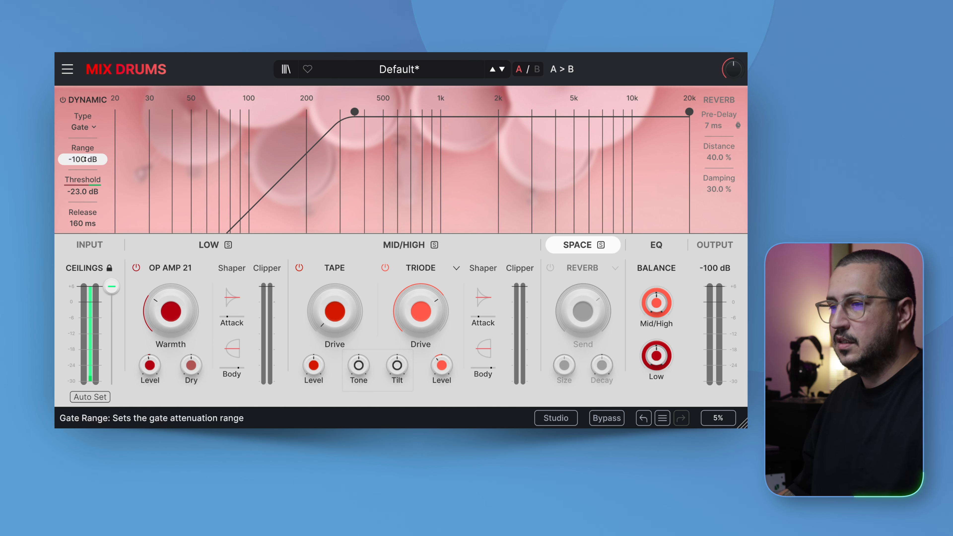
{"action": "left_click", "coordinate": [89, 127]}
{"action": "left_click", "coordinate": [89, 184]}
{"action": "left_click", "coordinate": [90, 128]}
{"action": "left_click", "coordinate": [93, 198]}
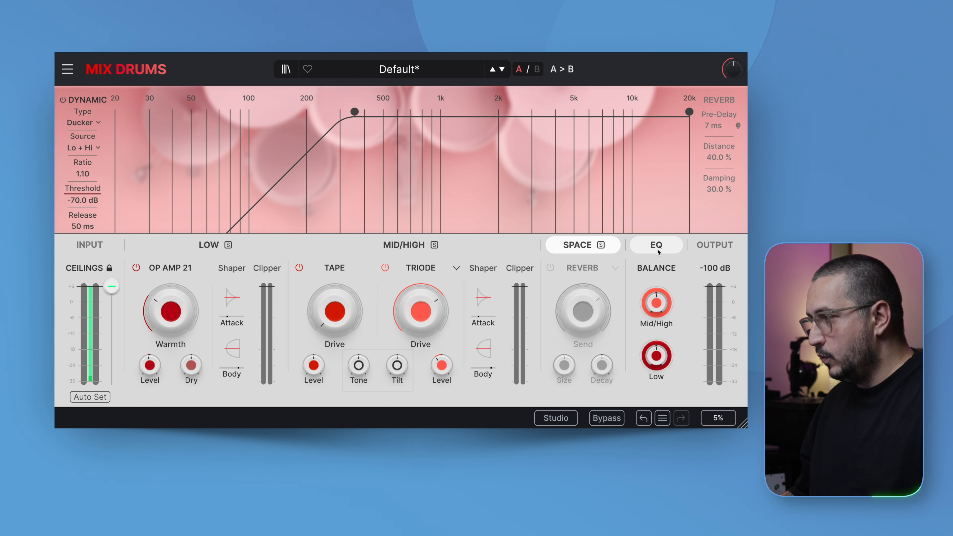
Show EQ band 3's settings and set the noise mode to post.
{"action": "left_click", "coordinate": [657, 249]}
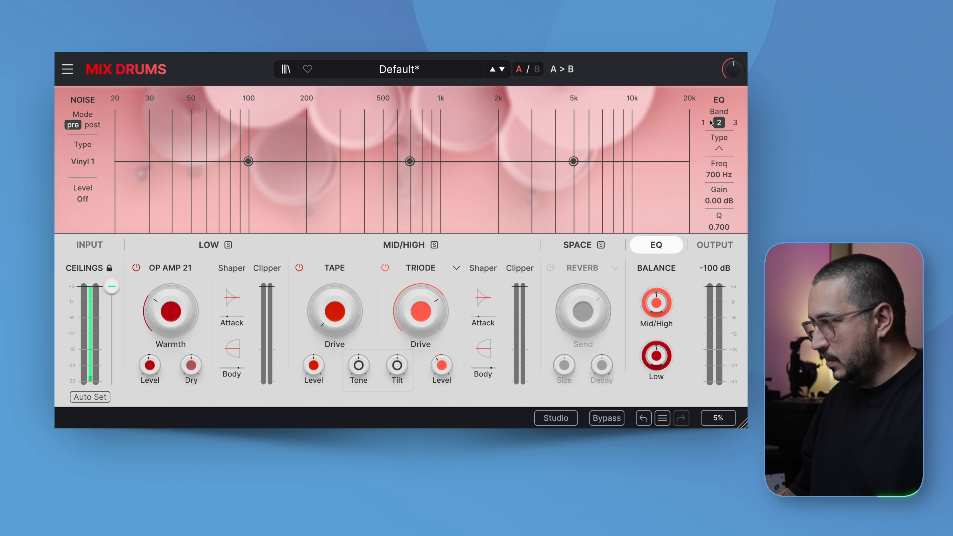
{"action": "left_click", "coordinate": [735, 123]}
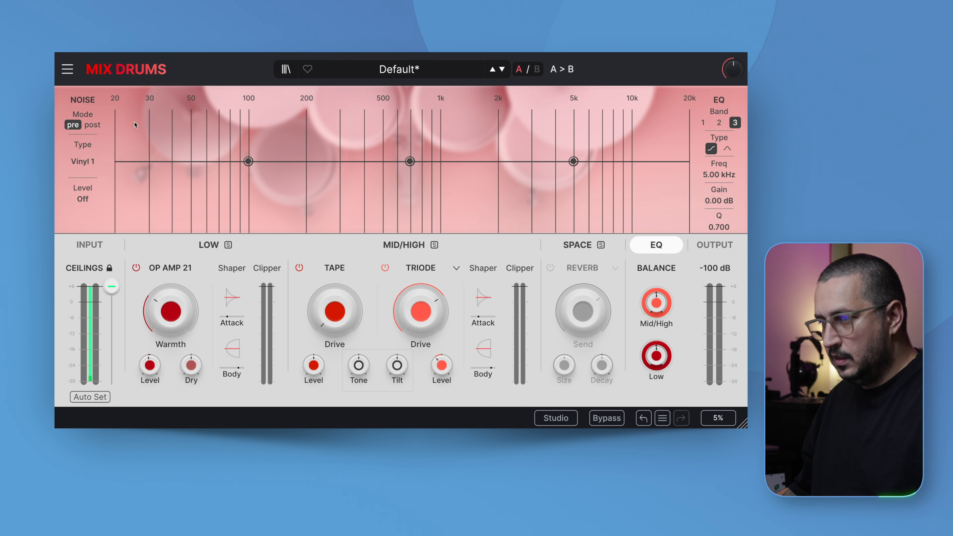
{"action": "left_click", "coordinate": [92, 124]}
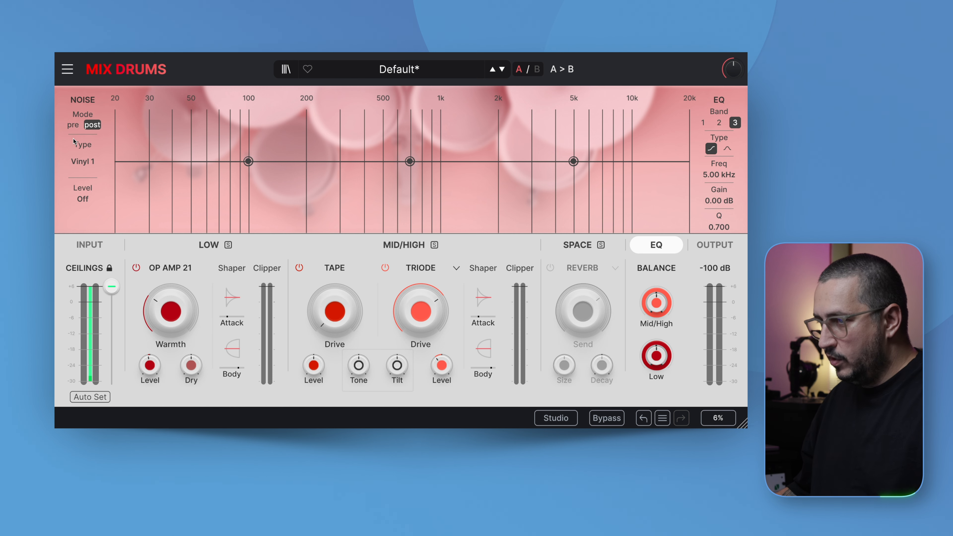
Browse the noise type categories, including Mic Preamps and Radio, and toggle the plug-in bypass on and off.
{"action": "left_click", "coordinate": [81, 161]}
{"action": "scroll", "coordinate": [122, 261], "scroll_direction": "up", "scroll_amount": 2}
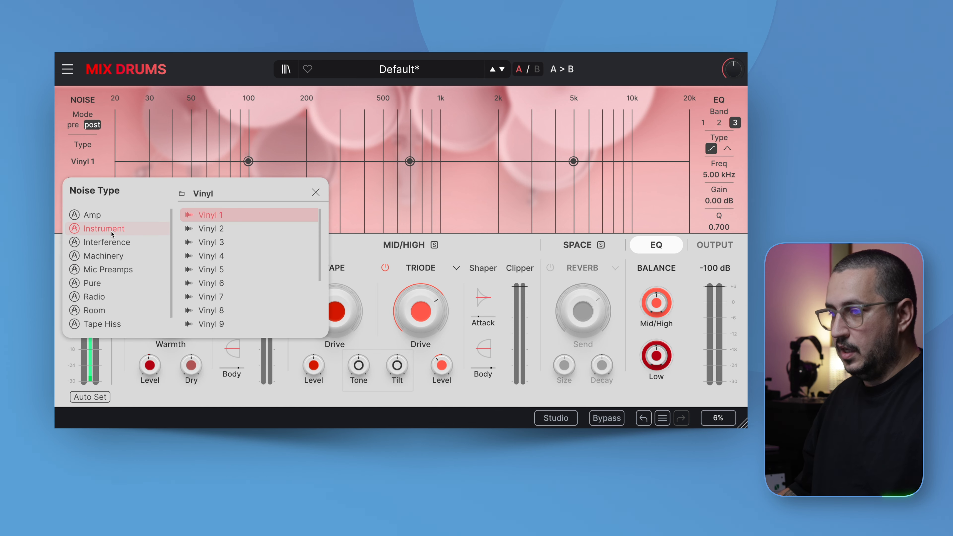
{"action": "mouse_move", "coordinate": [158, 264]}
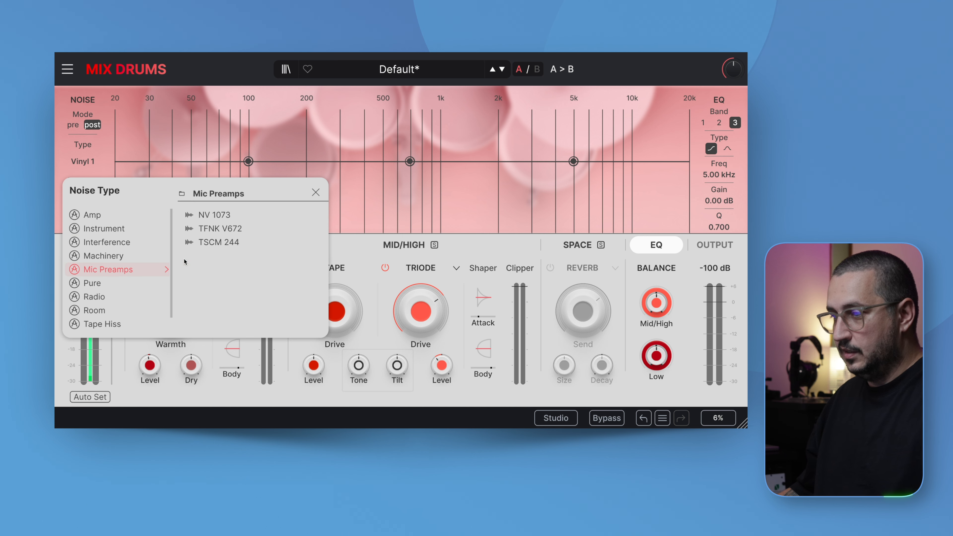
{"action": "scroll", "coordinate": [108, 286], "scroll_direction": "down", "scroll_amount": 1}
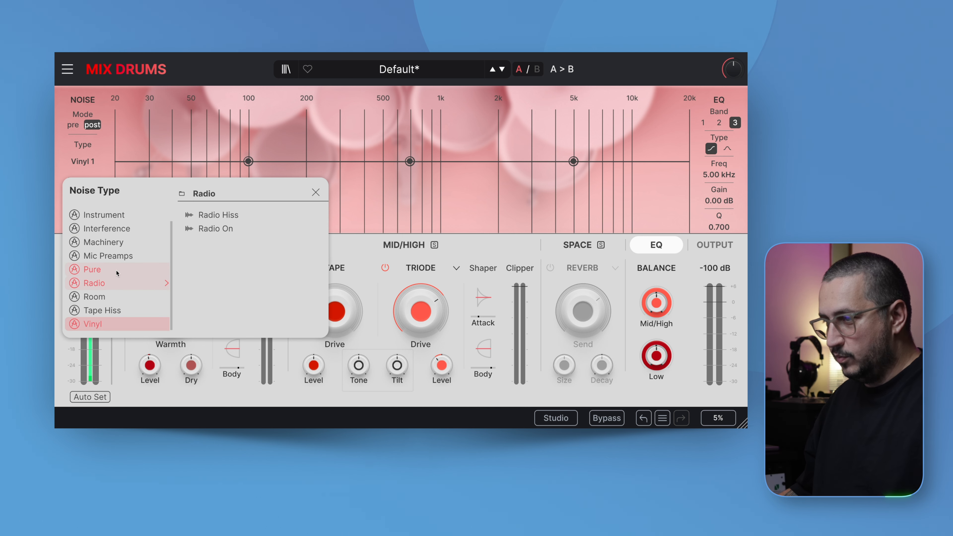
{"action": "left_click", "coordinate": [105, 139]}
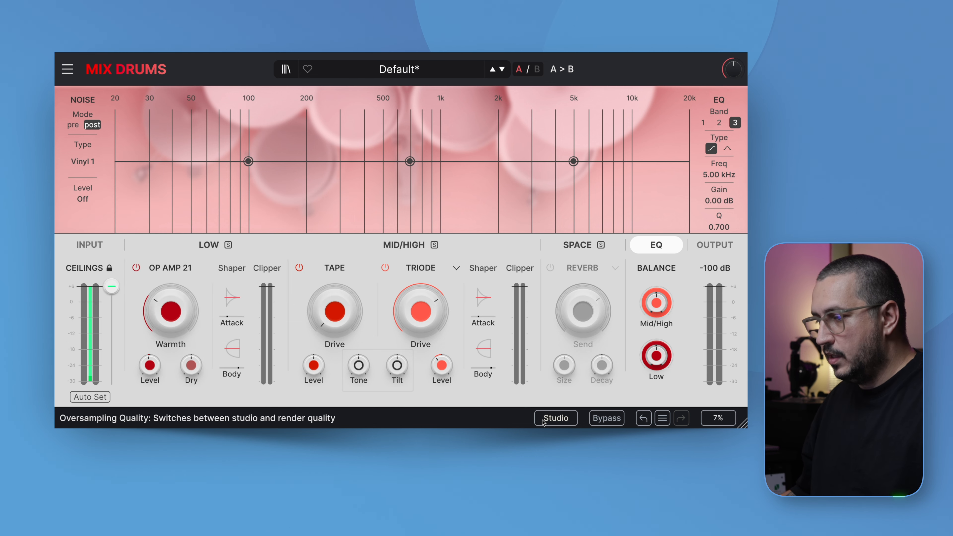
{"action": "left_click", "coordinate": [594, 419]}
{"action": "left_click", "coordinate": [603, 419]}
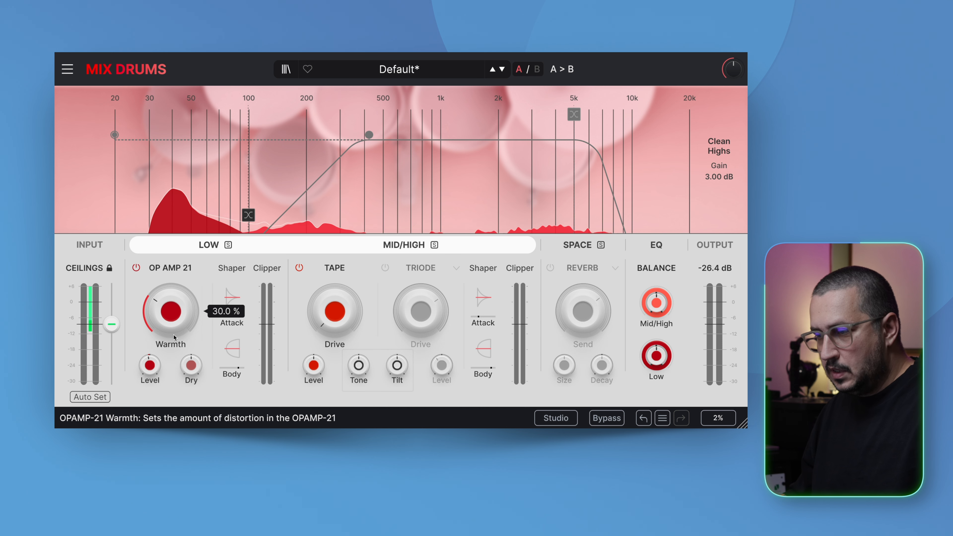
Set the OP AMP 21 warmth to 100% and compare the result against the bypassed signal.
{"action": "left_click_drag", "start_coordinate": [174, 335], "coordinate": [166, 285]}
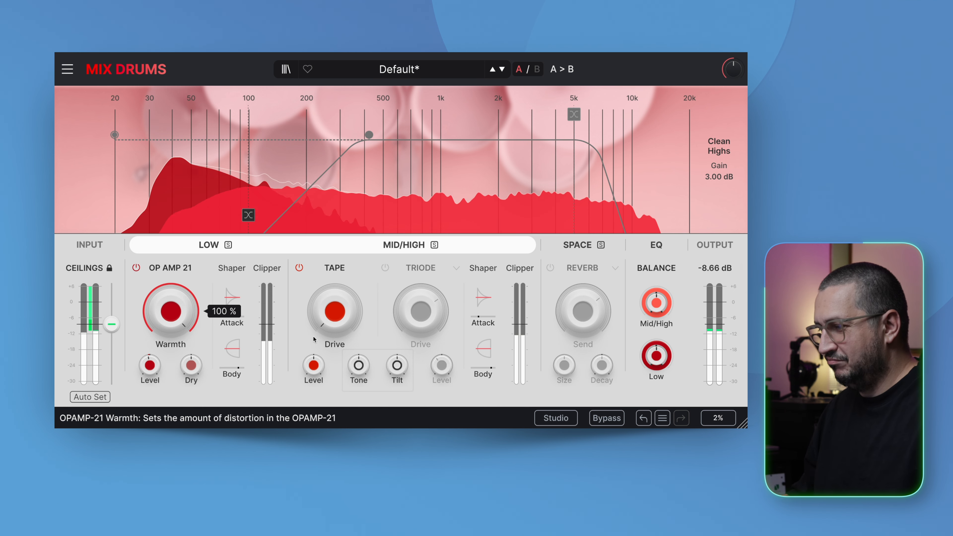
{"action": "left_click", "coordinate": [601, 420]}
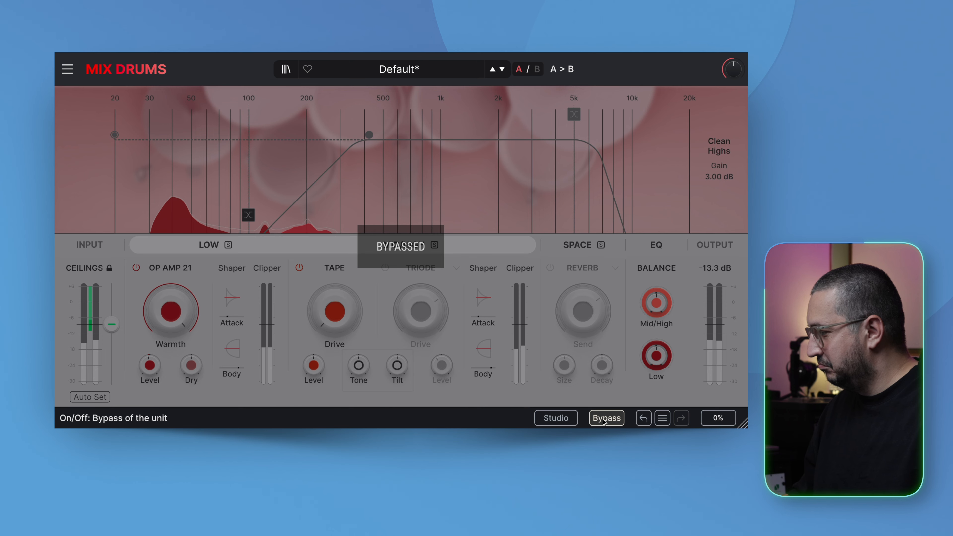
{"action": "left_click", "coordinate": [604, 421]}
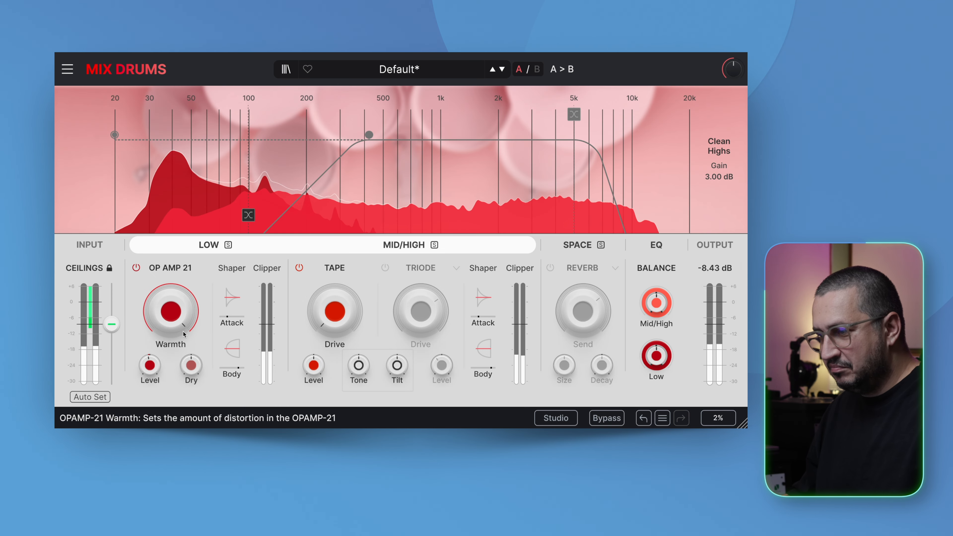
Sweep the OP AMP 21 warmth and the Low & Mid/High crossover, settling on maximum warmth and about 244 Hz.
{"action": "left_click_drag", "start_coordinate": [174, 317], "coordinate": [174, 360]}
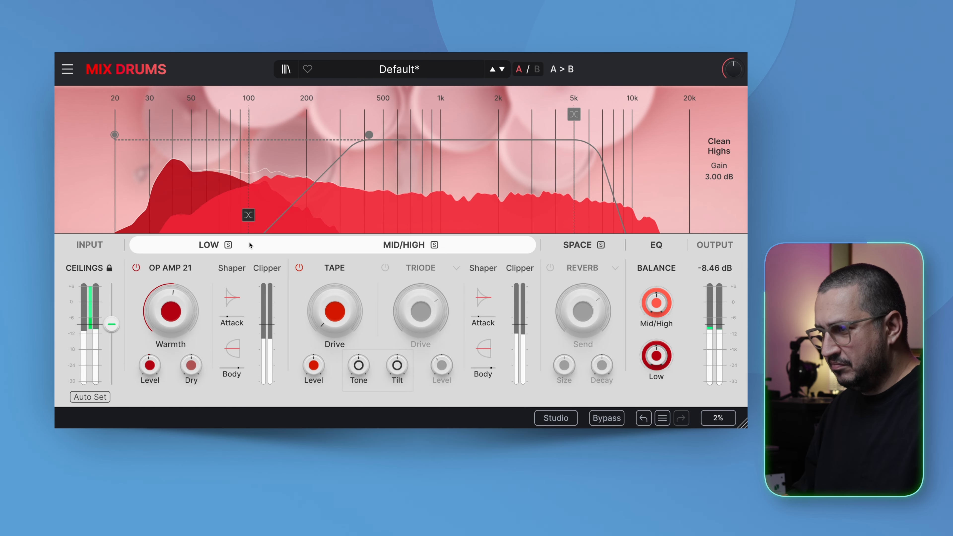
{"action": "left_click_drag", "start_coordinate": [249, 217], "coordinate": [420, 211]}
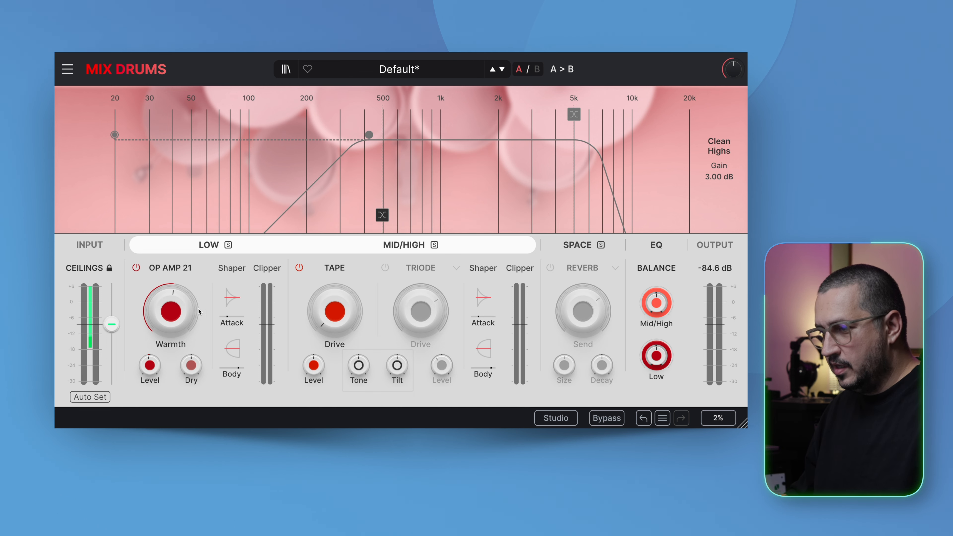
{"action": "key", "text": "space"}
{"action": "left_click_drag", "start_coordinate": [184, 320], "coordinate": [184, 260]}
{"action": "left_click_drag", "start_coordinate": [382, 215], "coordinate": [321, 224]}
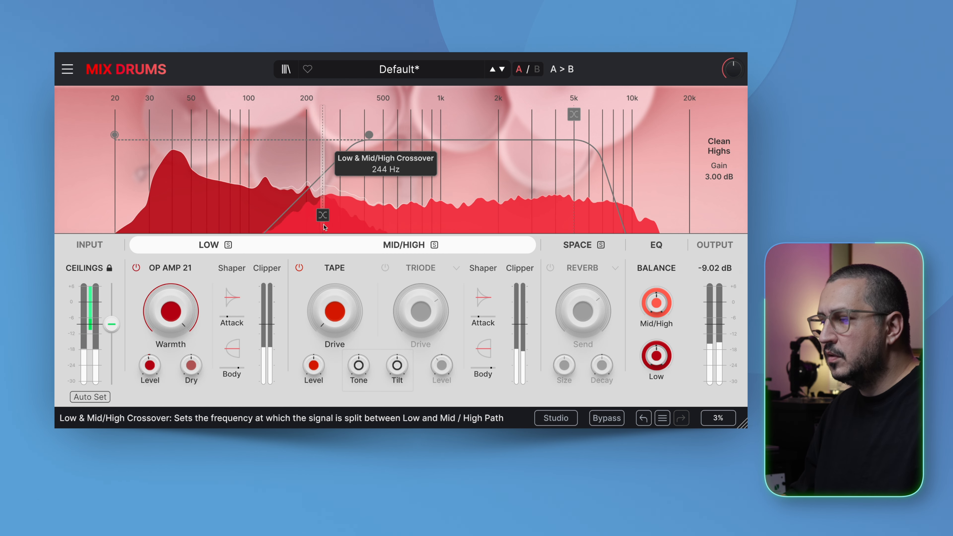
Lower the filter curve's low cutoff to 20 Hz and compare the sound with OP AMP 21 off and on.
{"action": "left_click_drag", "start_coordinate": [370, 134], "coordinate": [106, 139]}
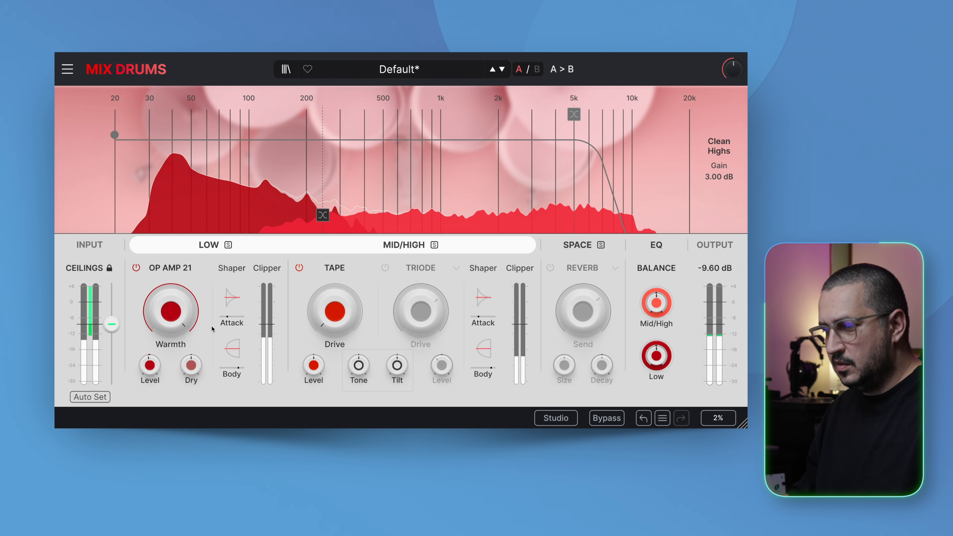
{"action": "left_click", "coordinate": [136, 268]}
{"action": "left_click", "coordinate": [135, 268]}
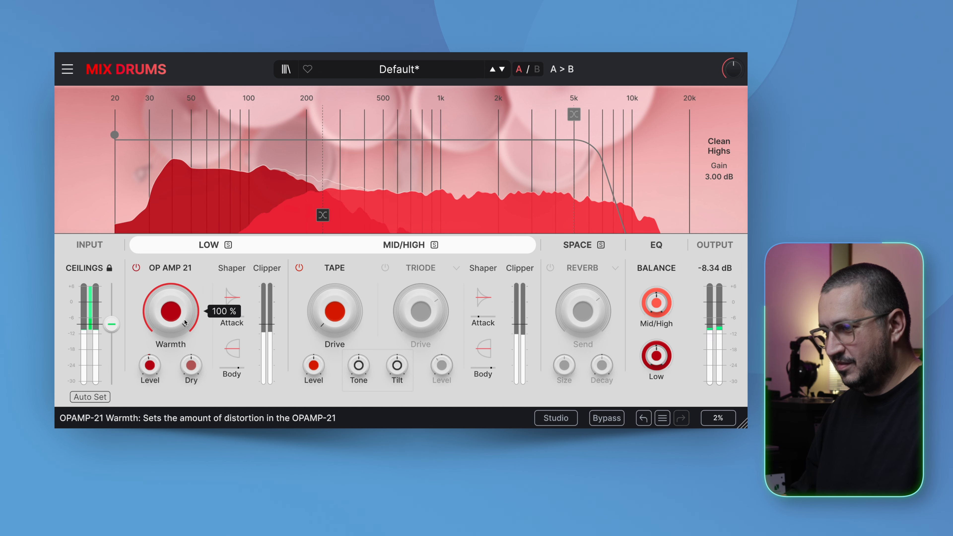
Balance OP AMP 21 by setting its level to about -30.6 dB and its dry level to 7.29 dB during playback.
{"action": "key", "text": "space"}
{"action": "left_click_drag", "start_coordinate": [191, 365], "coordinate": [150, 367]}
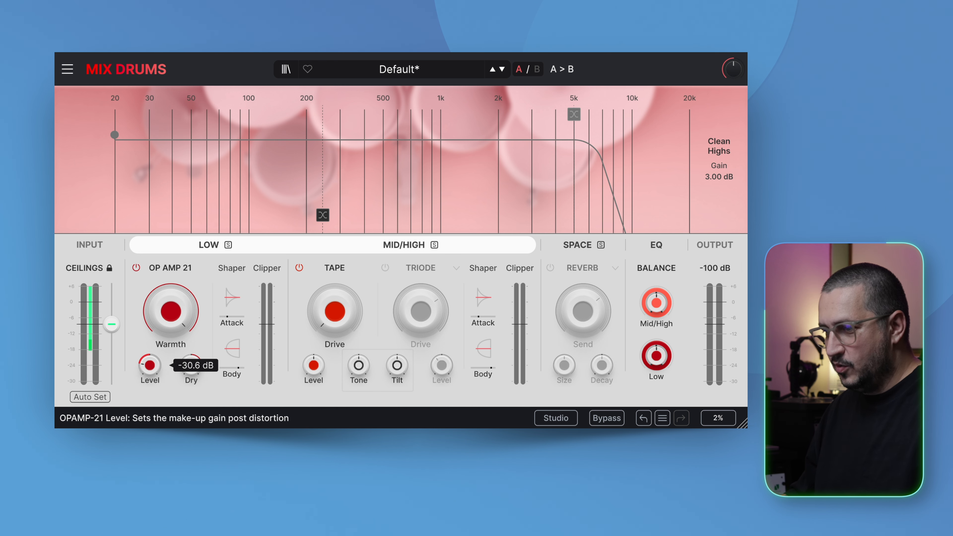
{"action": "key", "text": "space"}
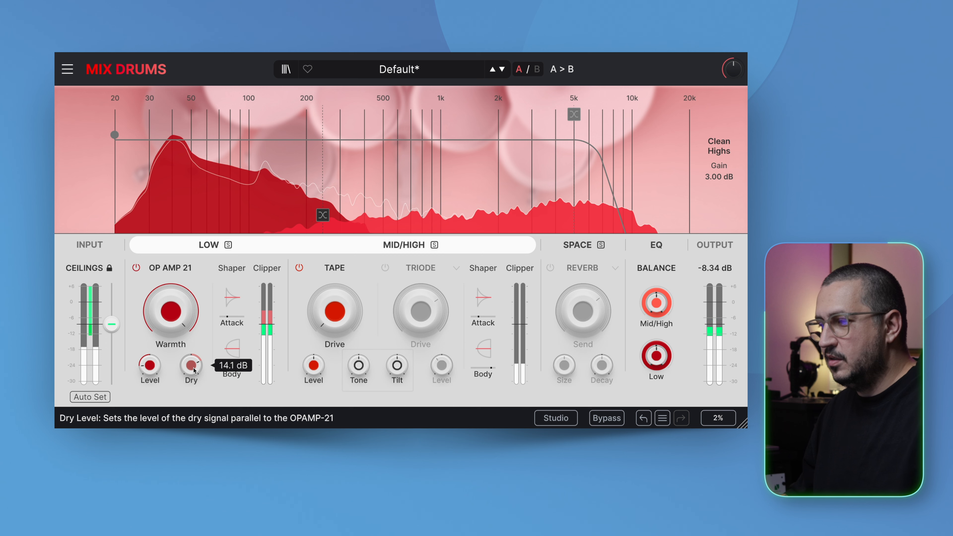
{"action": "left_click_drag", "start_coordinate": [194, 370], "coordinate": [194, 374]}
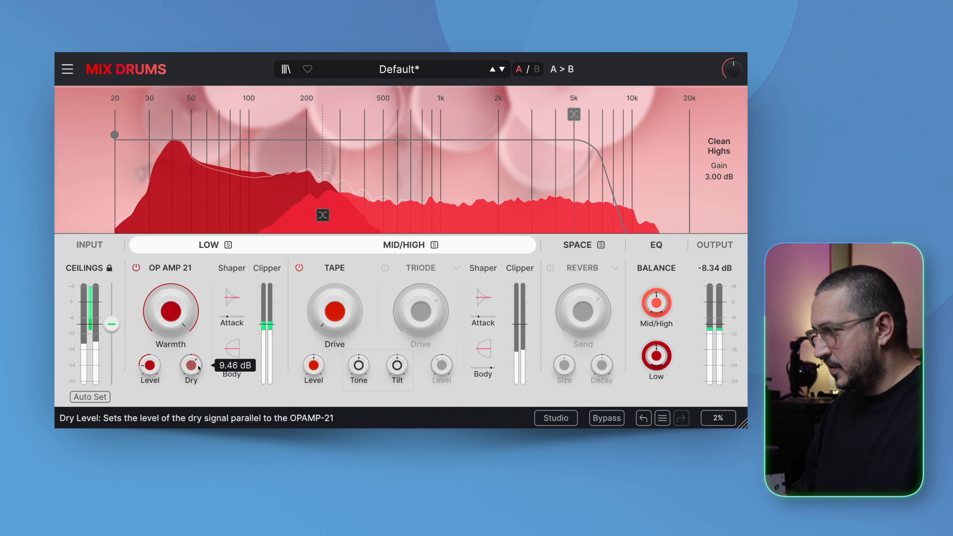
{"action": "key", "text": "space"}
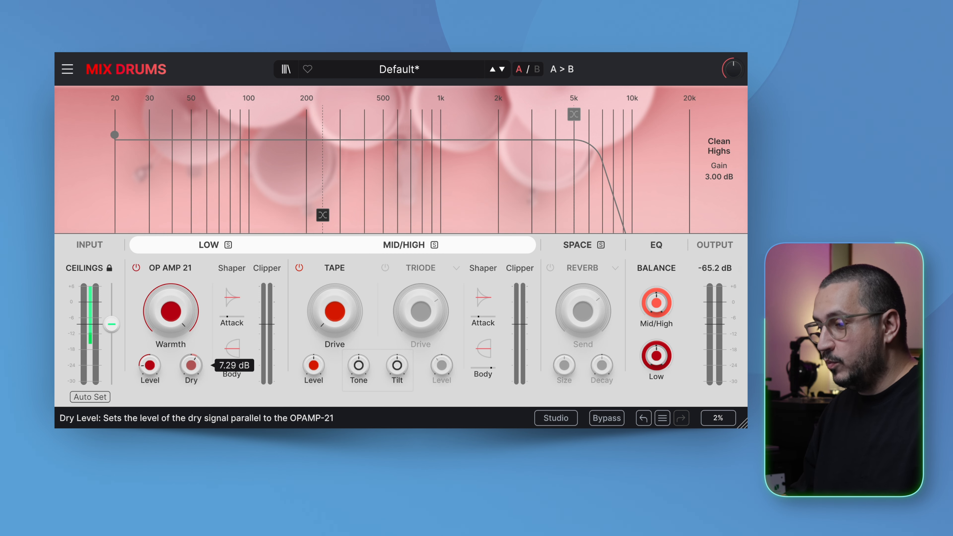
{"action": "key", "text": "space"}
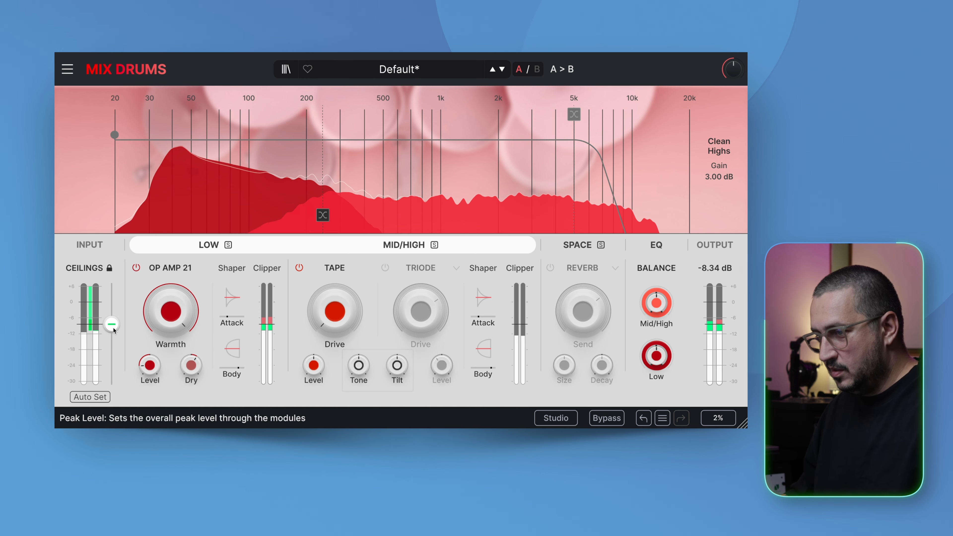
Try the peak ceiling at maximum while sweeping the OP AMP 21 dry level down from 14.3 dB, settling on a ceiling of about -4 dB.
{"action": "left_click", "coordinate": [113, 329]}
{"action": "left_click_drag", "start_coordinate": [114, 329], "coordinate": [112, 287]}
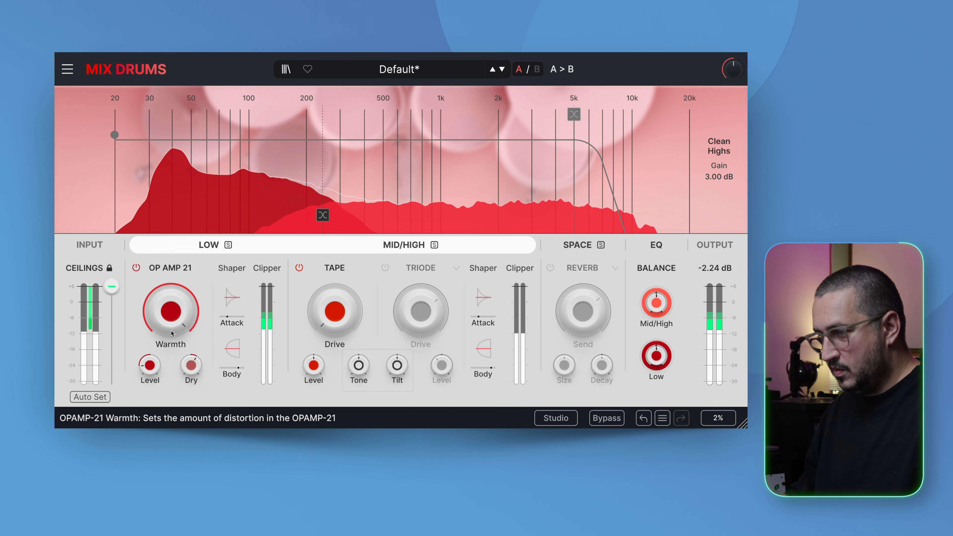
{"action": "left_click_drag", "start_coordinate": [191, 367], "coordinate": [191, 359]}
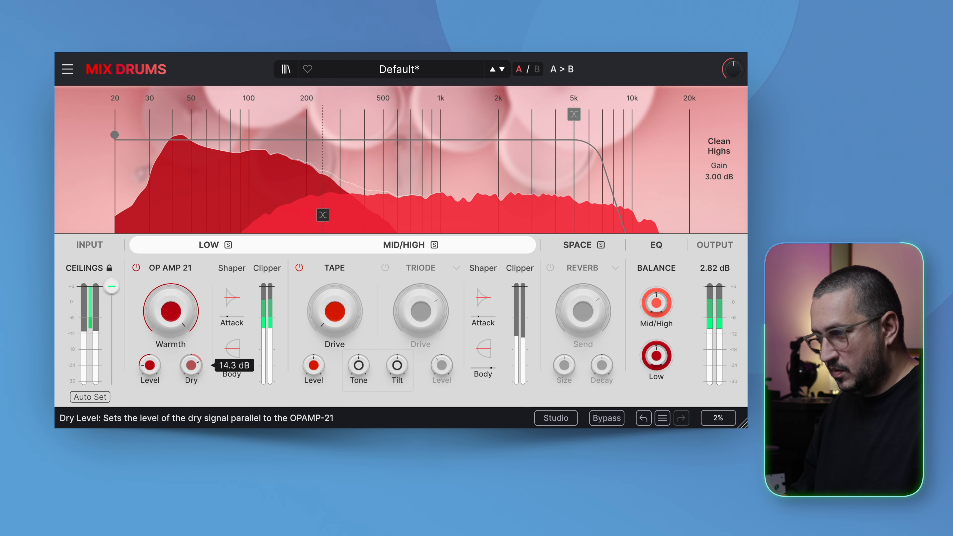
{"action": "left_click_drag", "start_coordinate": [191, 360], "coordinate": [191, 371]}
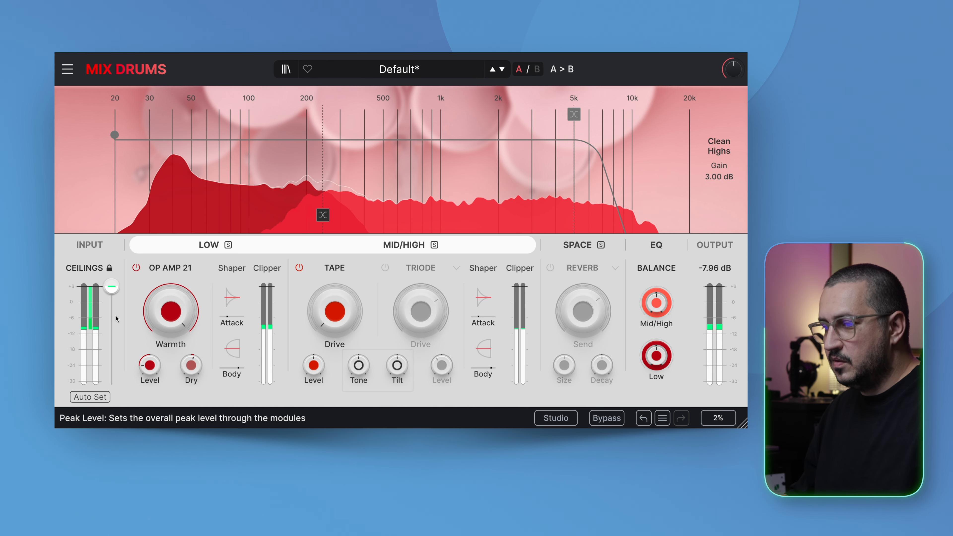
{"action": "left_click_drag", "start_coordinate": [111, 287], "coordinate": [111, 312]}
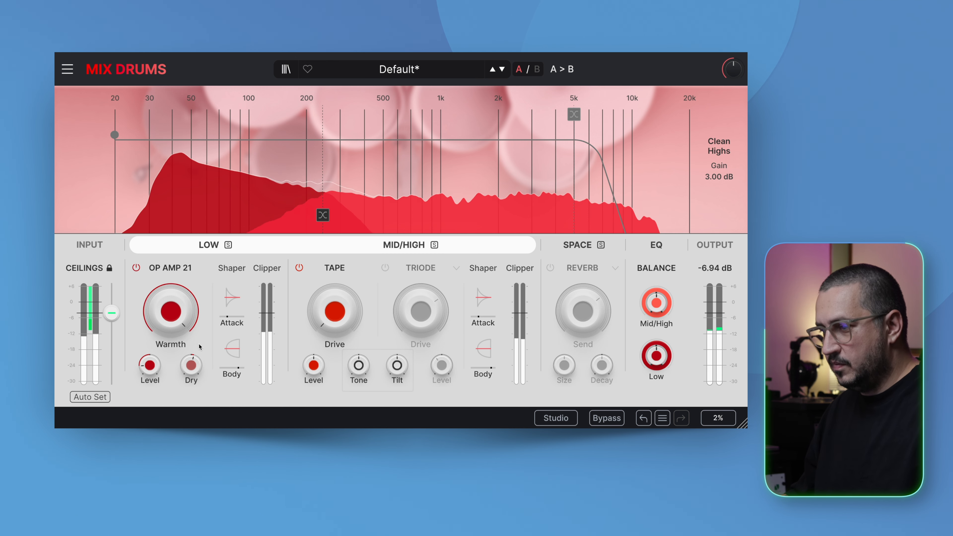
Raise the OP AMP 21 level and reduce its warmth to slightly under half.
{"action": "left_click_drag", "start_coordinate": [150, 365], "coordinate": [148, 368]}
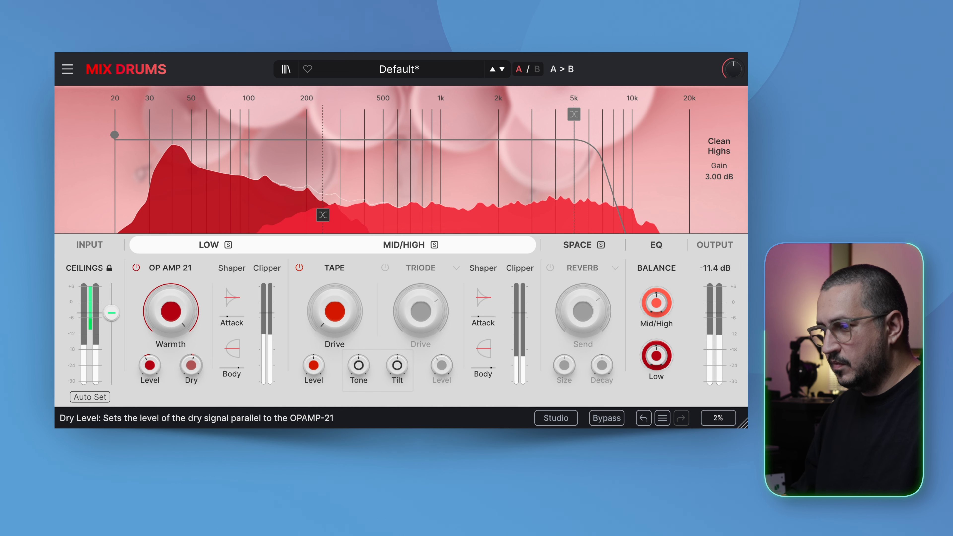
{"action": "left_click_drag", "start_coordinate": [171, 312], "coordinate": [171, 327]}
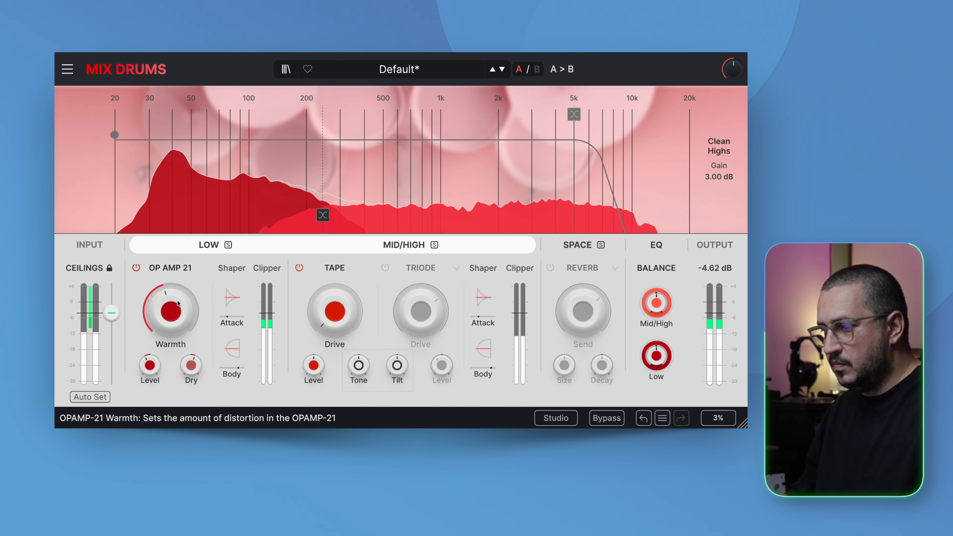
Shape the Low band's transients with the attack and body gains, trying an attack of 4.08 dB.
{"action": "left_click_drag", "start_coordinate": [232, 300], "coordinate": [232, 287]}
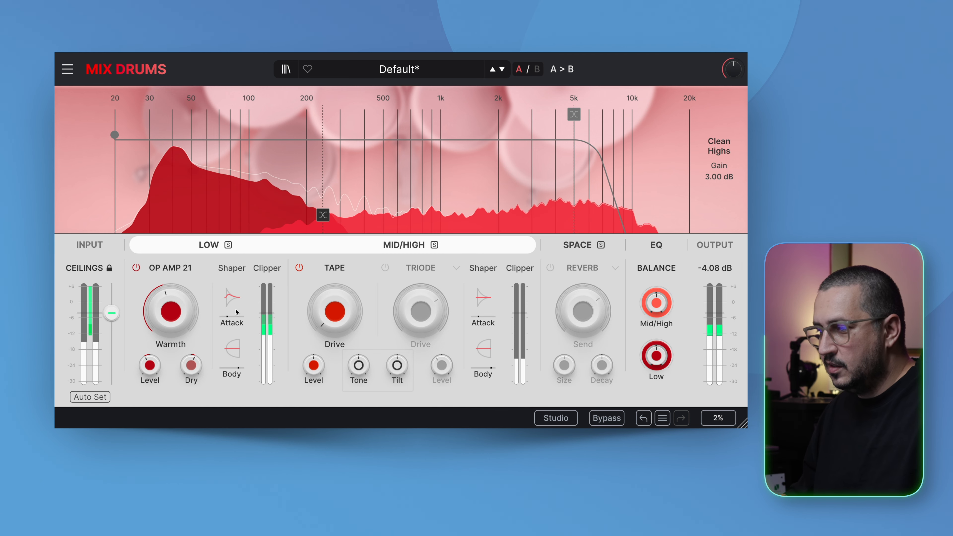
{"action": "left_click_drag", "start_coordinate": [241, 310], "coordinate": [241, 305]}
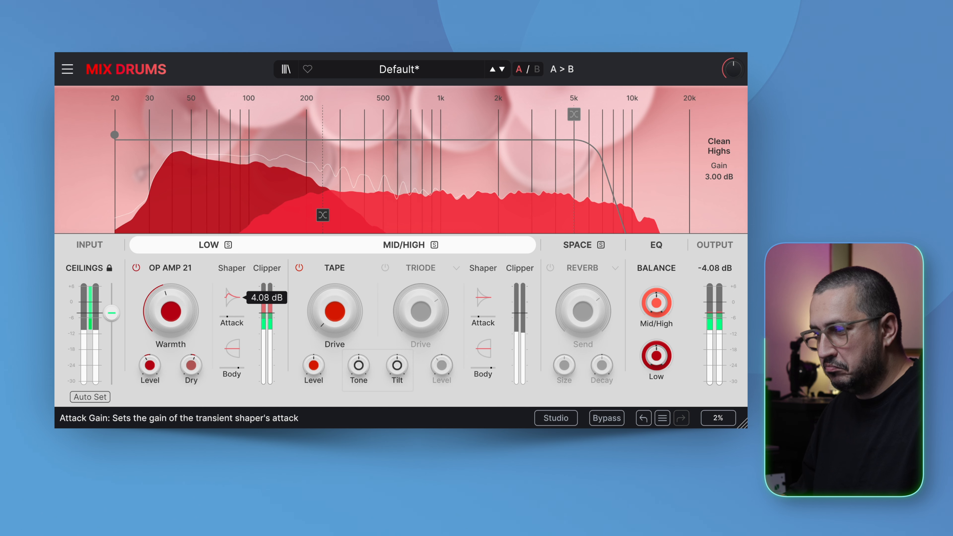
{"action": "mouse_move", "coordinate": [235, 354]}
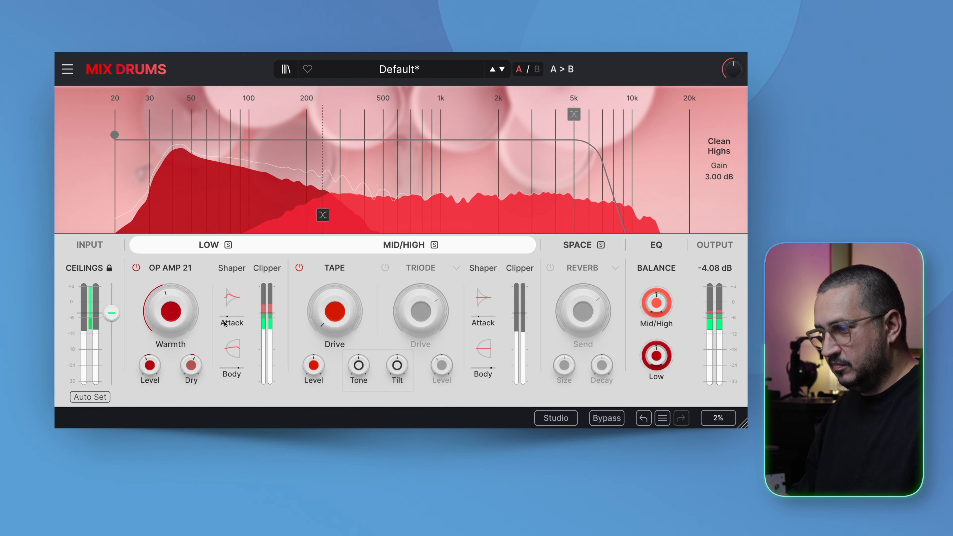
{"action": "left_click_drag", "start_coordinate": [232, 297], "coordinate": [233, 303]}
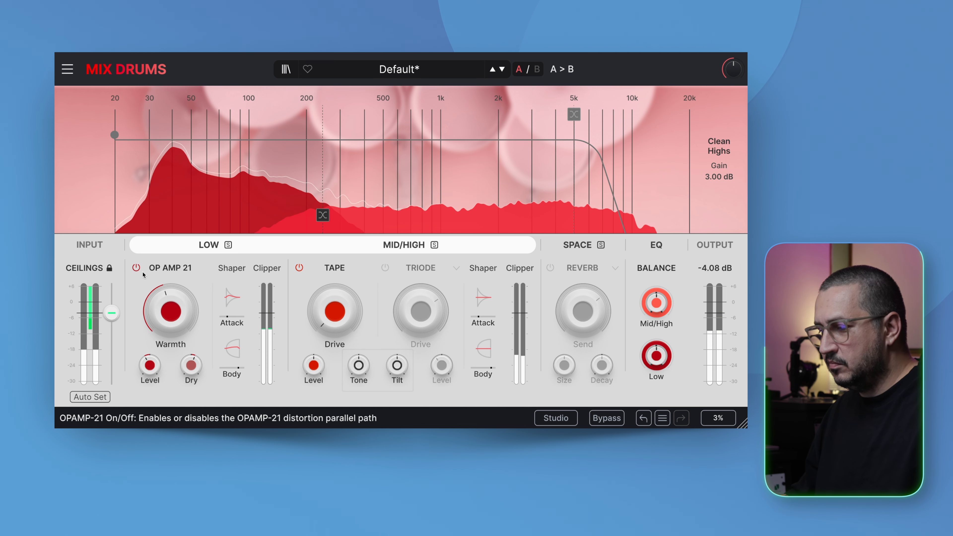
Compare the processed drum loop with the bypassed signal twice, leaving the processing active.
{"action": "left_click", "coordinate": [607, 418]}
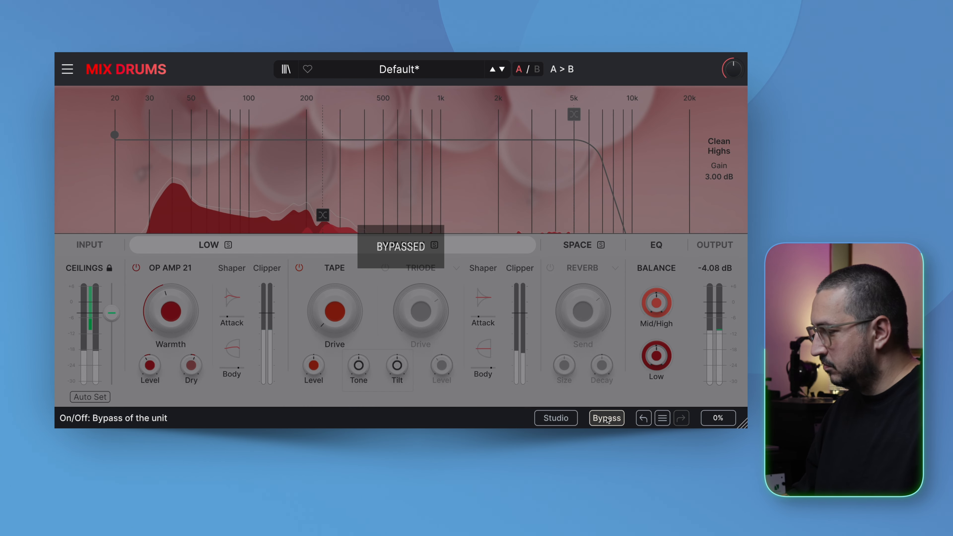
{"action": "left_click", "coordinate": [607, 419]}
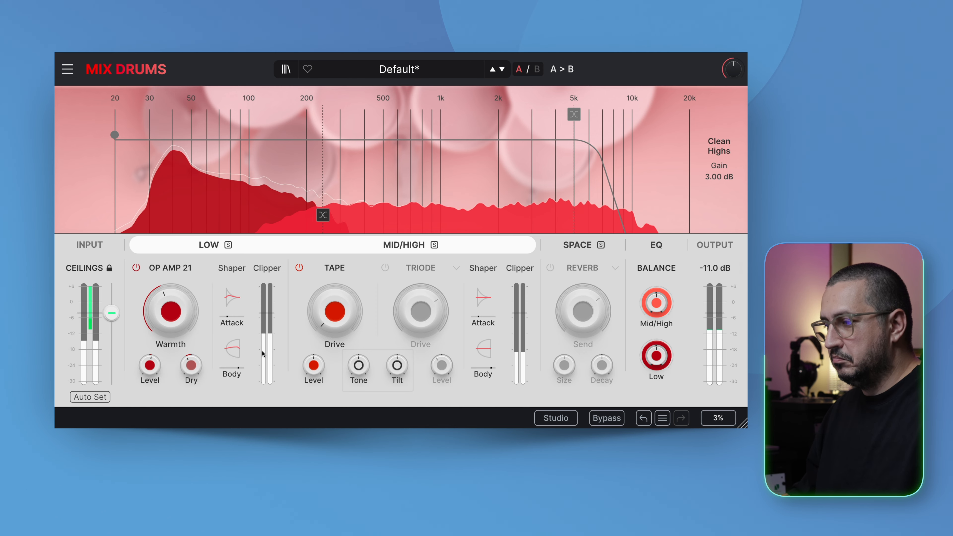
{"action": "left_click", "coordinate": [612, 420]}
{"action": "left_click", "coordinate": [612, 419]}
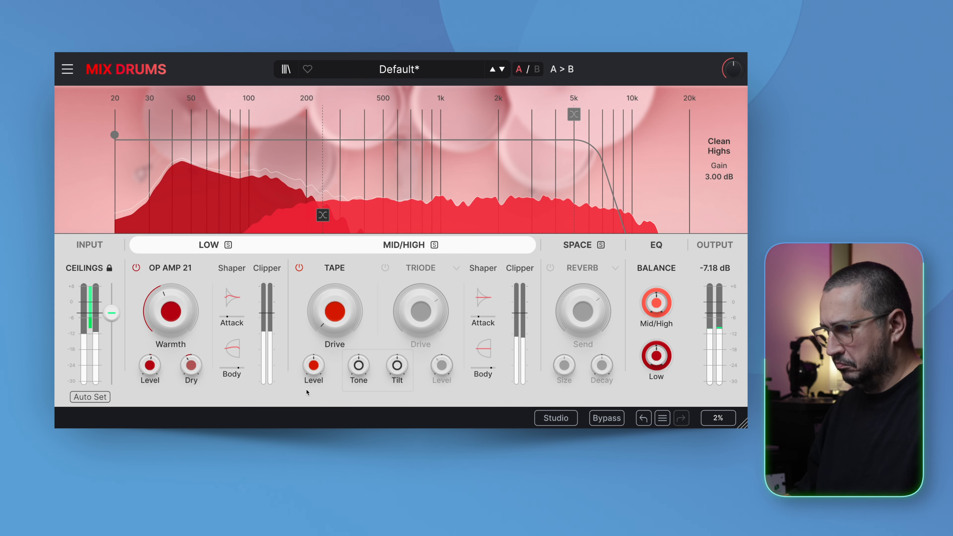
Try the Mid/High TAPE drive at 100% against the disabled tape path, settling on 28.4% drive.
{"action": "left_click_drag", "start_coordinate": [335, 312], "coordinate": [335, 279]}
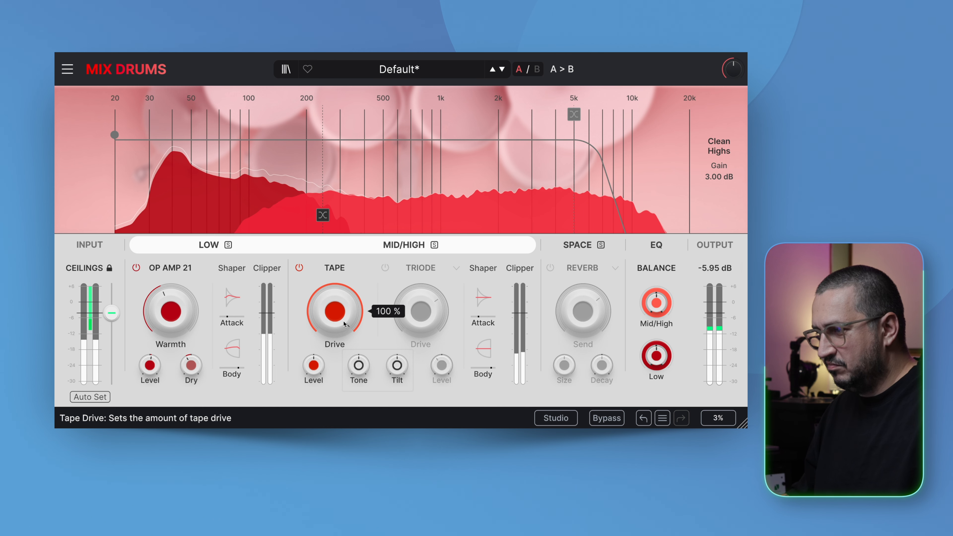
{"action": "left_click", "coordinate": [299, 268]}
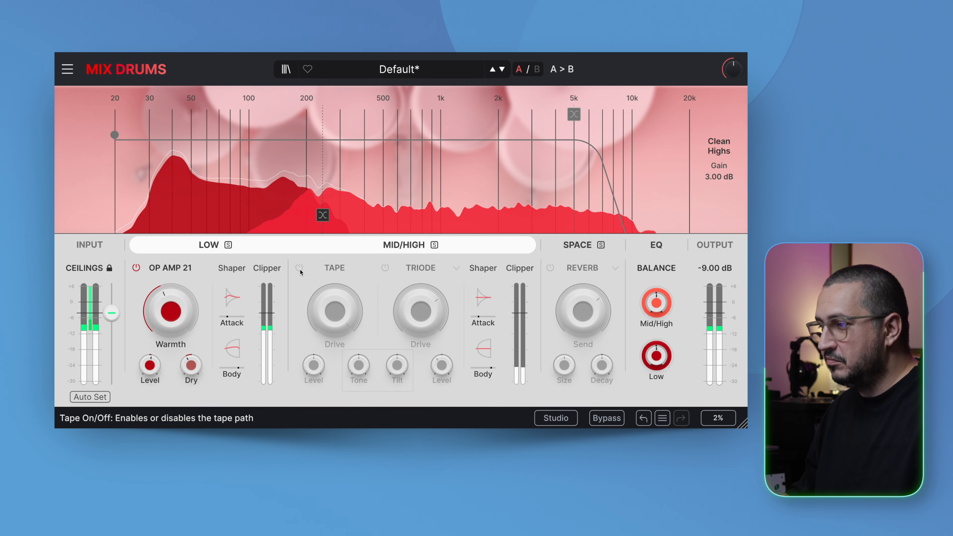
{"action": "left_click", "coordinate": [299, 268]}
{"action": "left_click_drag", "start_coordinate": [334, 310], "coordinate": [334, 323]}
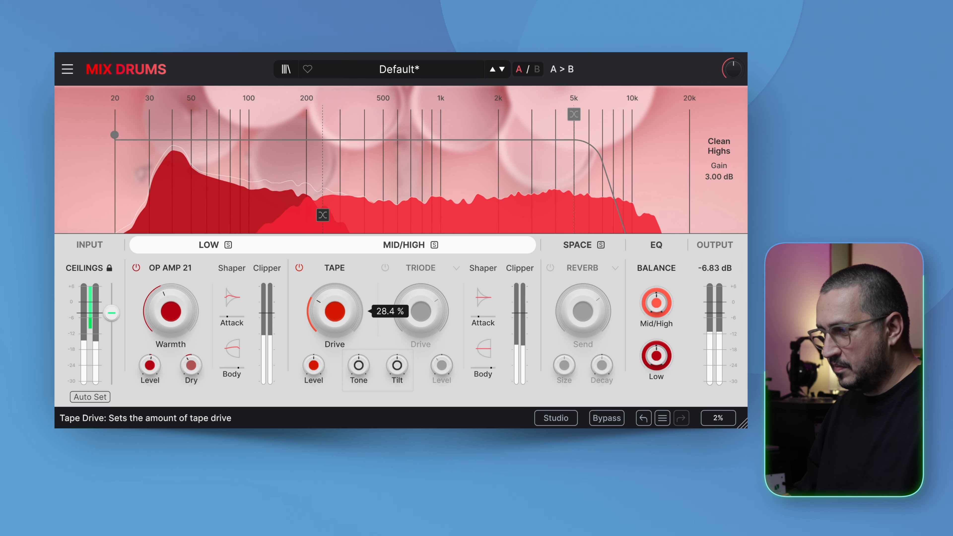
Refine the TAPE sound by sweeping tone and tilt, setting the drive to 12.8% and the level to -1.60 dB.
{"action": "left_click_drag", "start_coordinate": [359, 365], "coordinate": [359, 357]}
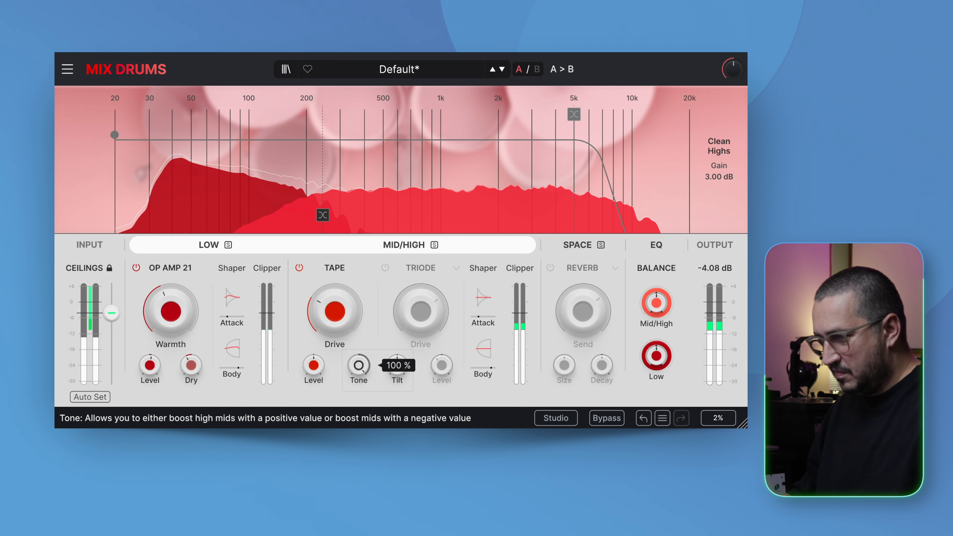
{"action": "left_click_drag", "start_coordinate": [359, 365], "coordinate": [314, 348]}
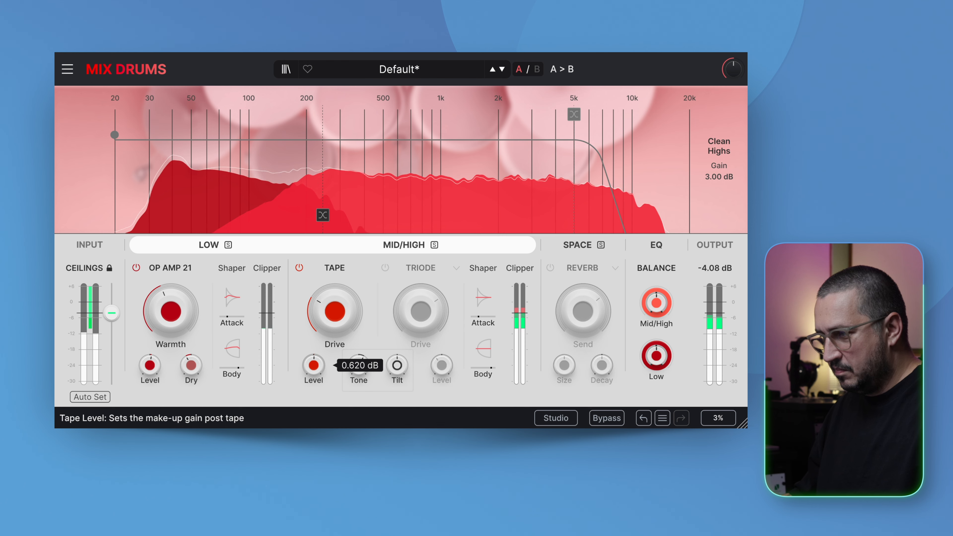
{"action": "mouse_move", "coordinate": [397, 365]}
{"action": "left_mouse_down"}
{"action": "mouse_move", "coordinate": [397, 351]}
{"action": "mouse_move", "coordinate": [397, 372]}
{"action": "mouse_move", "coordinate": [397, 362]}
{"action": "left_mouse_up"}
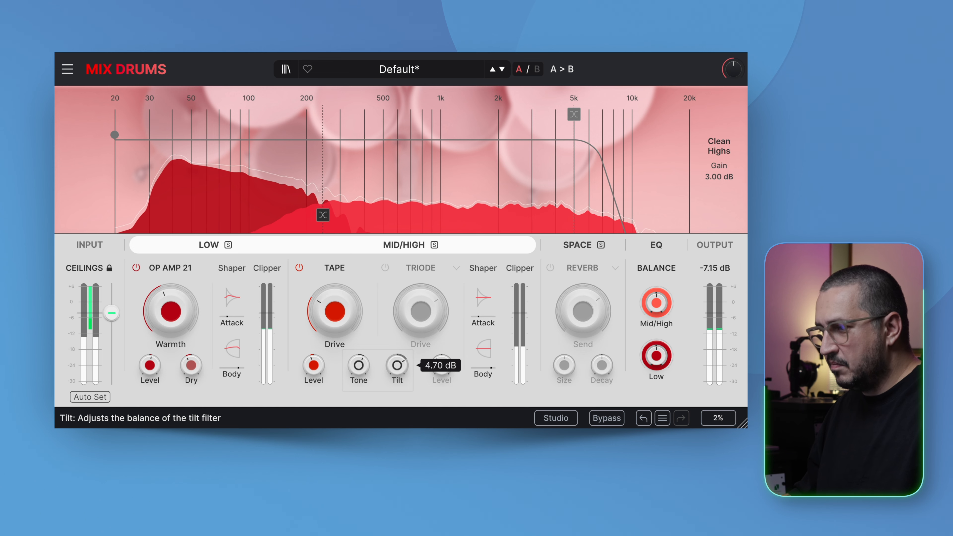
{"action": "left_click_drag", "start_coordinate": [335, 311], "coordinate": [334, 330]}
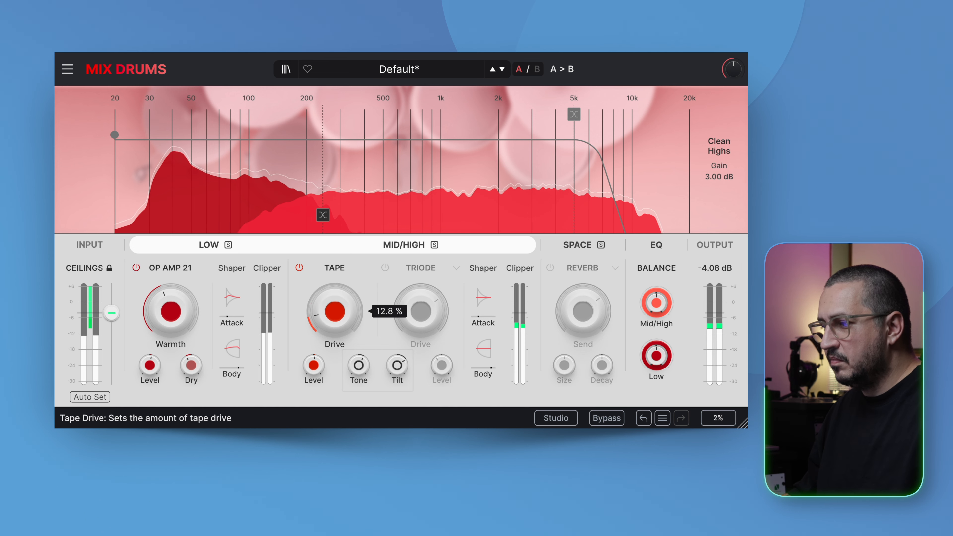
{"action": "left_click_drag", "start_coordinate": [313, 365], "coordinate": [313, 369]}
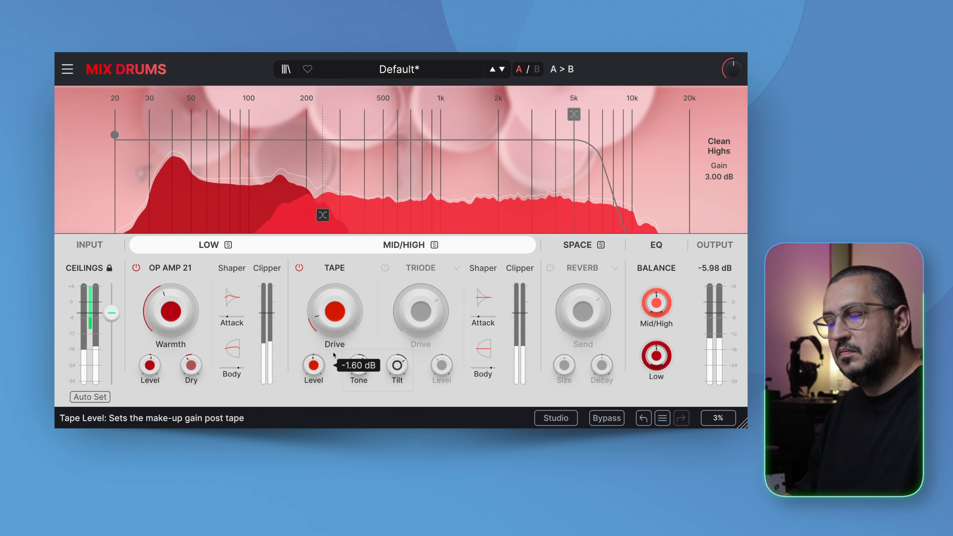
Activate the second Mid/High distortion with the Analog Tape model and raise its drive to maximum.
{"action": "left_click", "coordinate": [391, 268]}
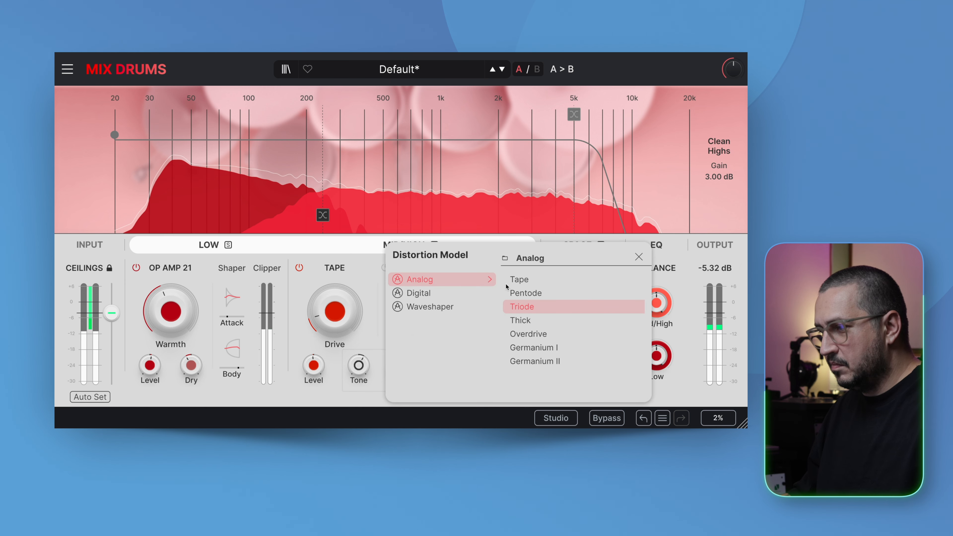
{"action": "left_click", "coordinate": [522, 281]}
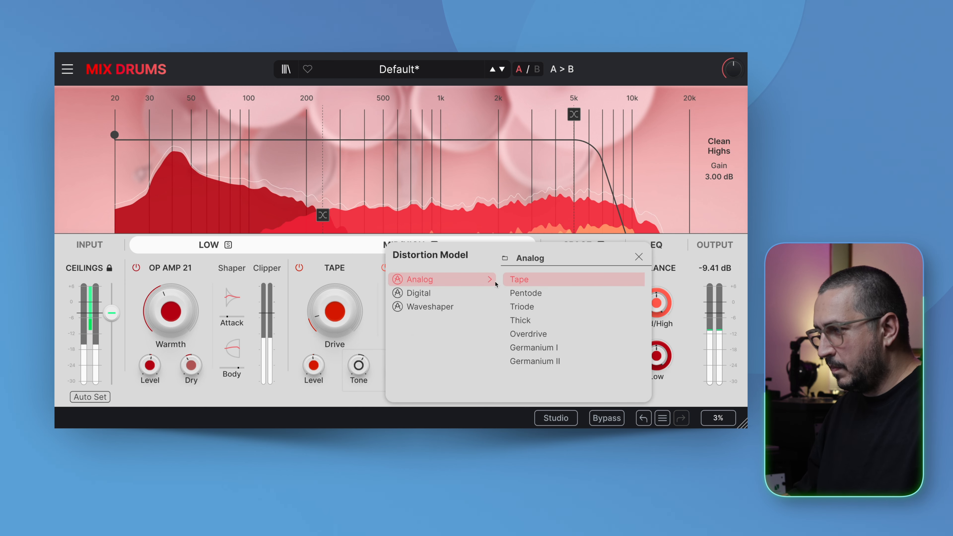
{"action": "left_click", "coordinate": [372, 272]}
{"action": "left_click_drag", "start_coordinate": [420, 312], "coordinate": [420, 280]}
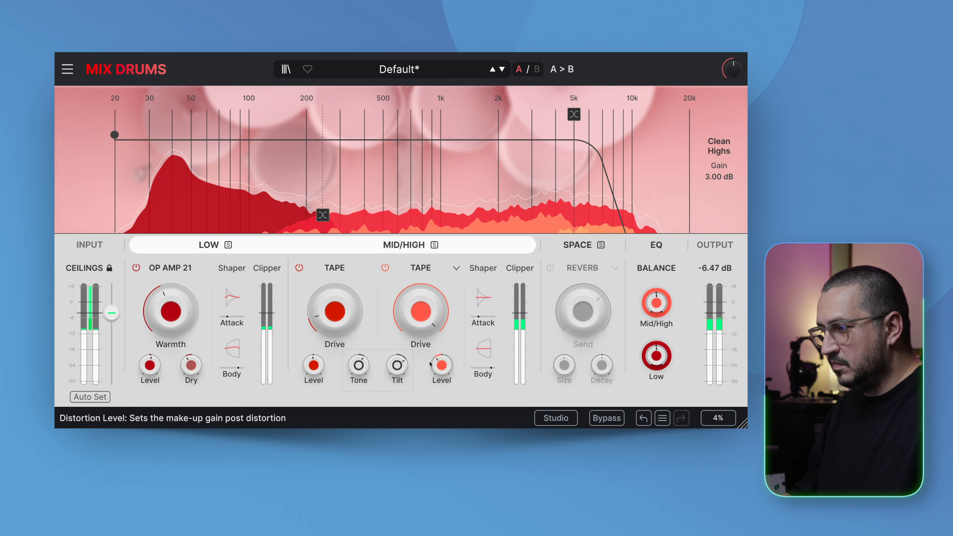
Audition the Analog distortion models Pentode, Triode, Thick, Overdrive, Germanium I and Germanium II on the second Mid/High distortion.
{"action": "left_click", "coordinate": [456, 267]}
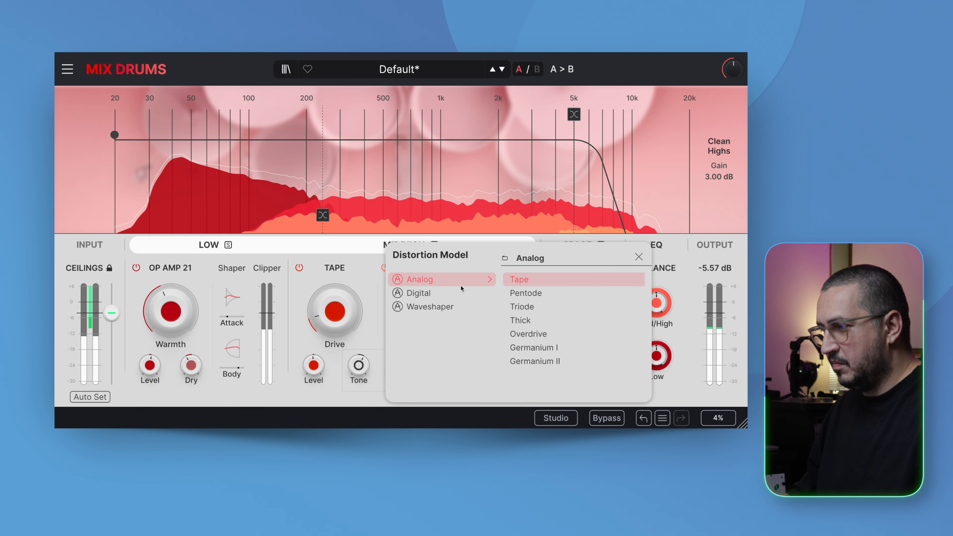
{"action": "left_click", "coordinate": [527, 292]}
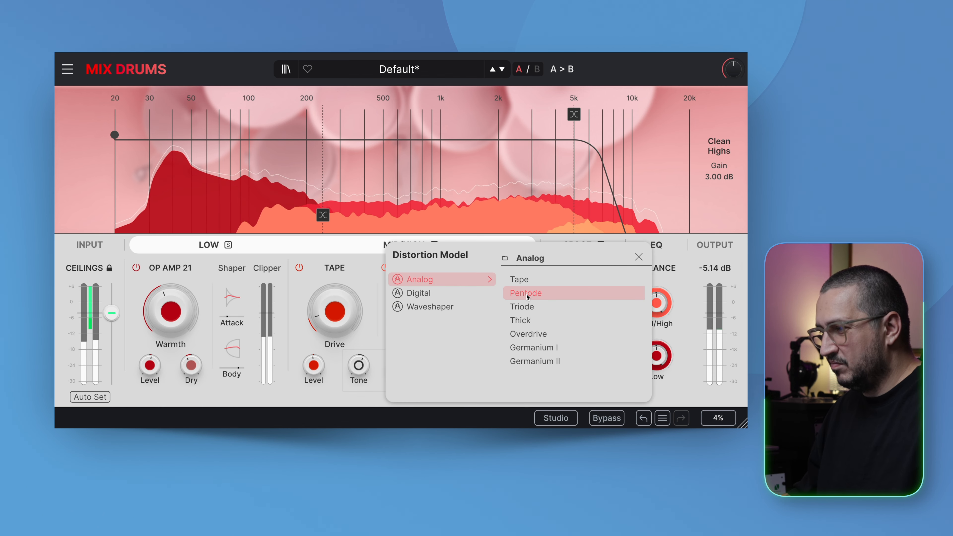
{"action": "left_click", "coordinate": [528, 306]}
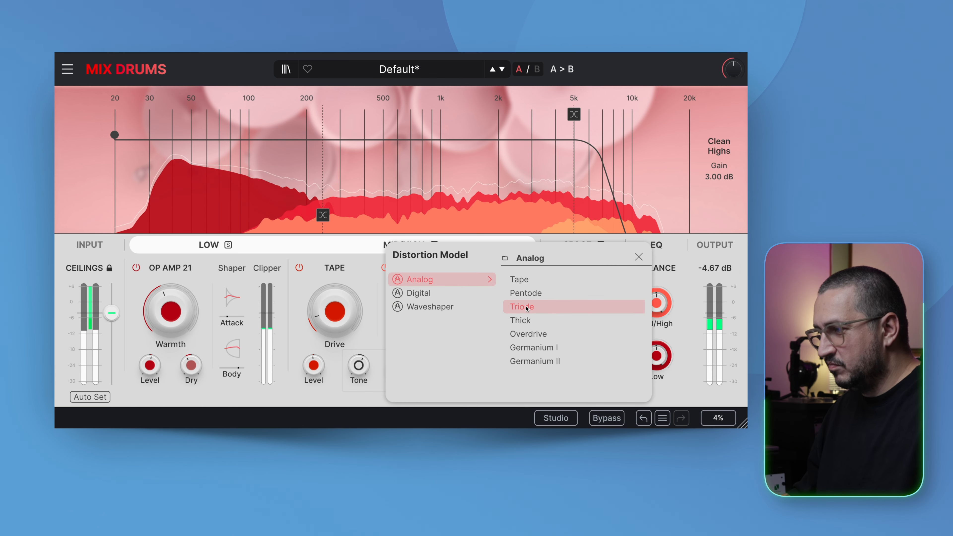
{"action": "left_click", "coordinate": [531, 320]}
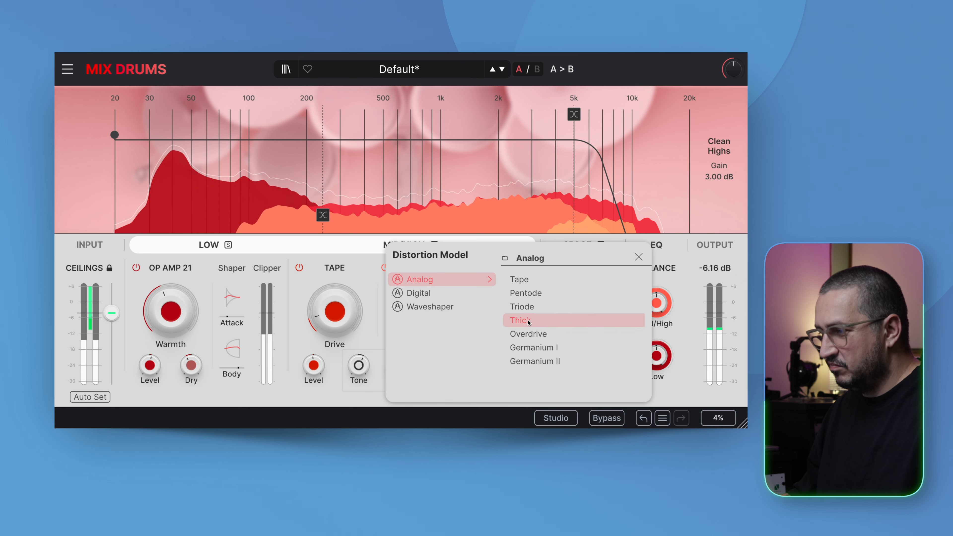
{"action": "left_click", "coordinate": [532, 332]}
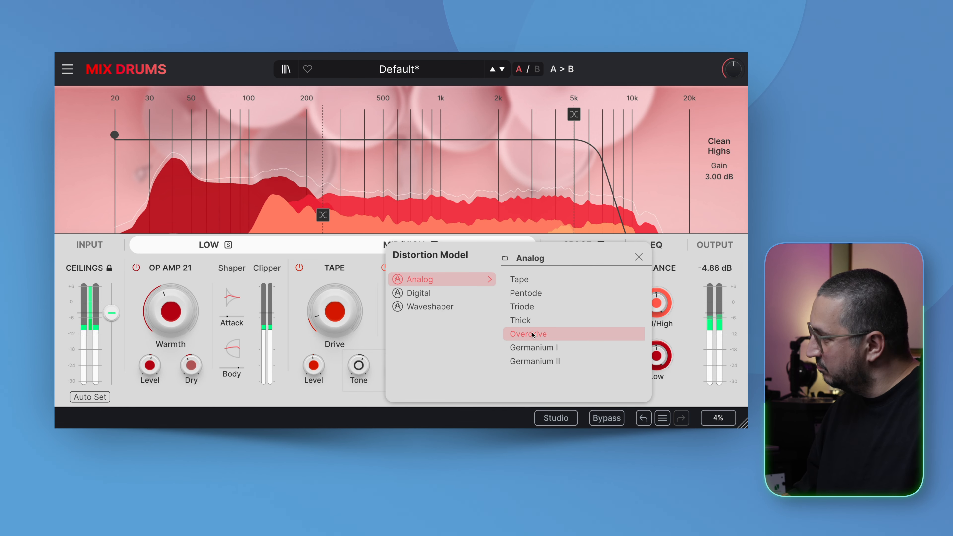
{"action": "left_click", "coordinate": [542, 350]}
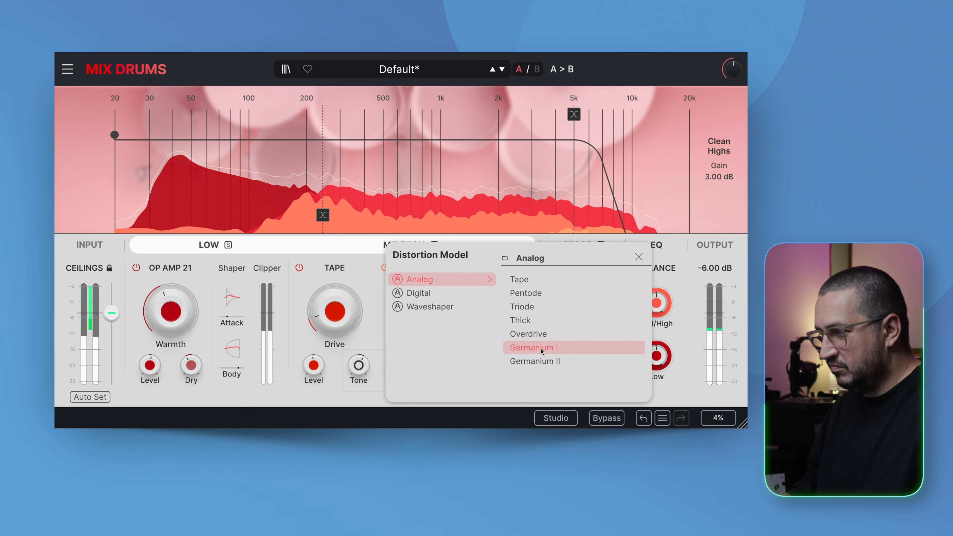
{"action": "left_click", "coordinate": [542, 362]}
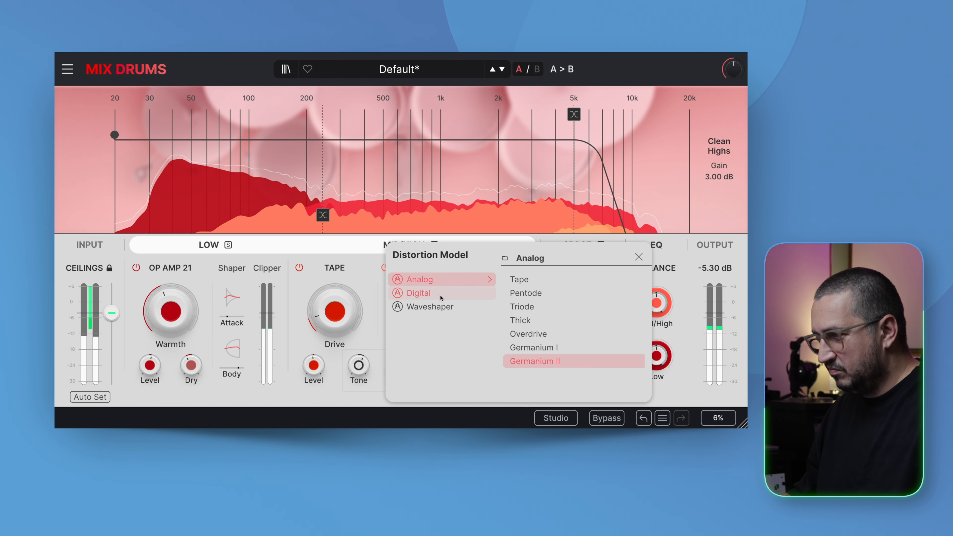
Audition the Digital distortion models Bit Crush, Rate Crush and Rectifier, returning to Bit Crush.
{"action": "mouse_move", "coordinate": [441, 298]}
{"action": "left_click", "coordinate": [526, 281]}
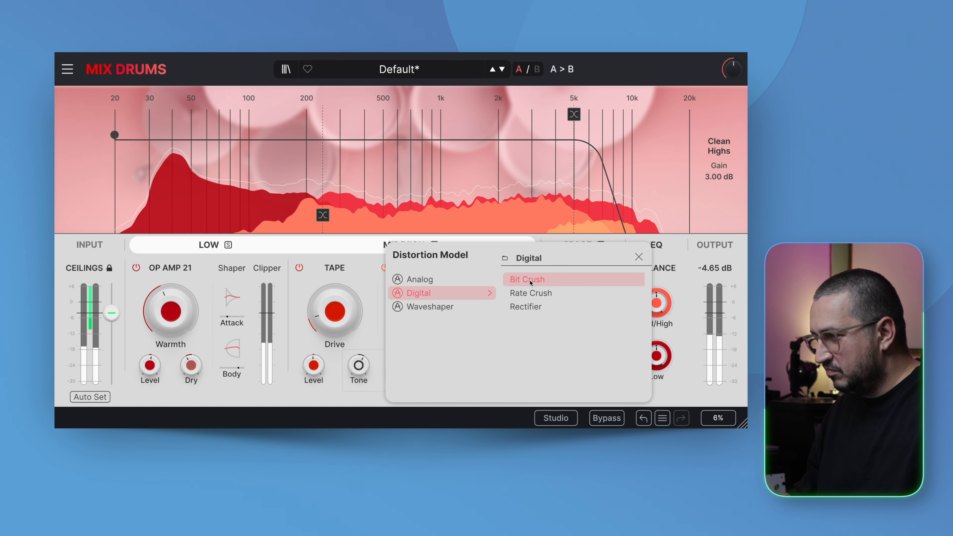
{"action": "left_click", "coordinate": [531, 294]}
{"action": "left_click", "coordinate": [525, 305]}
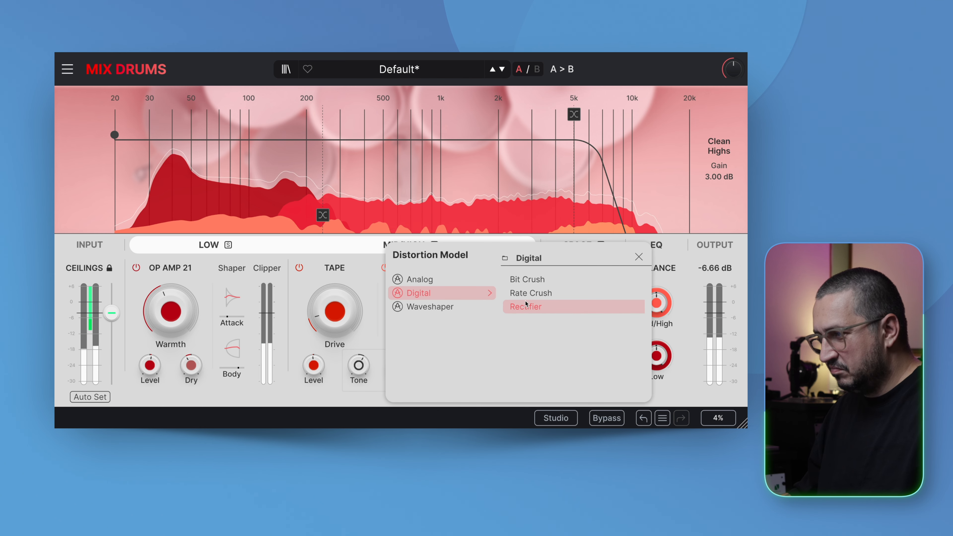
{"action": "left_click", "coordinate": [528, 282]}
Audition the Waveshaper distortion models Exponential, Core, Howl, Sine Fold, Dual Fold and Hardclip on the second Mid/High distortion.
{"action": "mouse_move", "coordinate": [435, 307]}
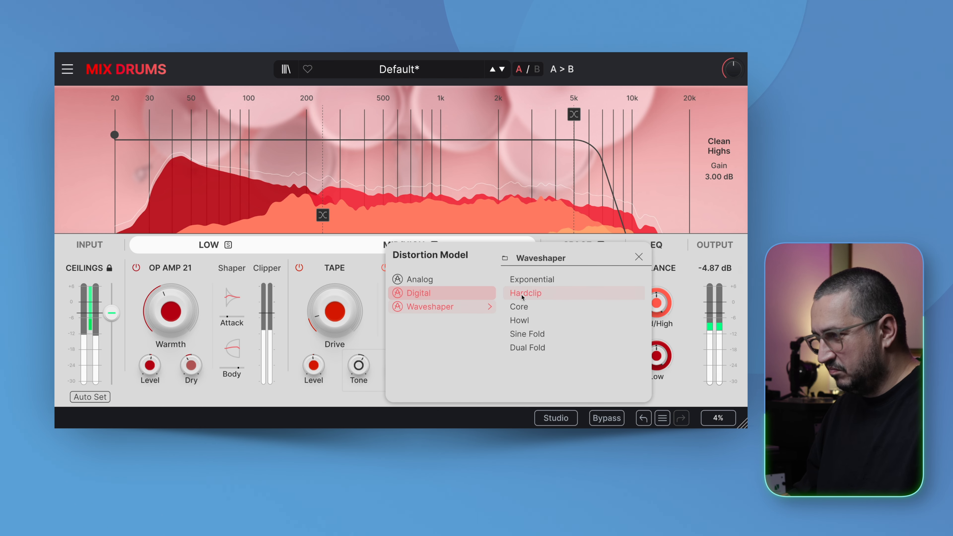
{"action": "left_click", "coordinate": [532, 281]}
{"action": "left_click", "coordinate": [525, 307]}
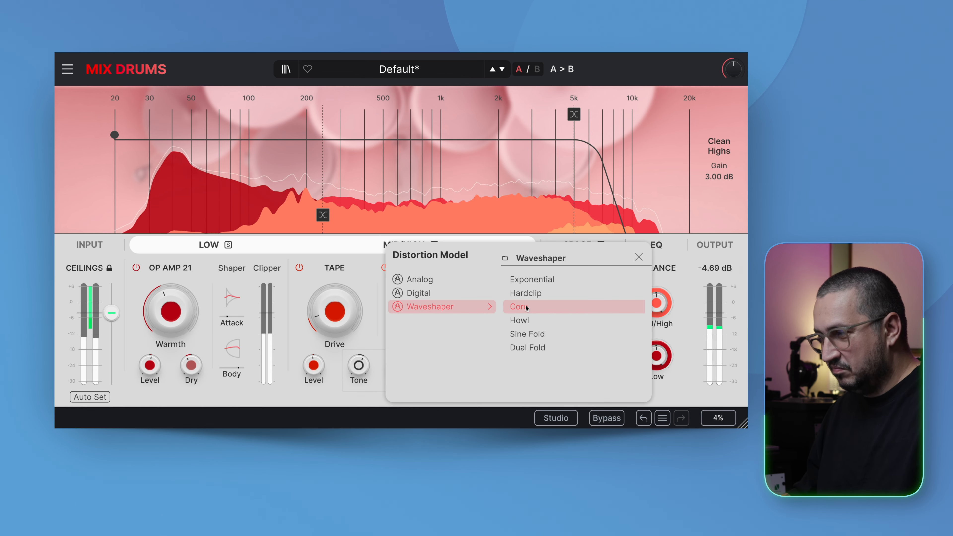
{"action": "left_click", "coordinate": [523, 321]}
{"action": "left_click", "coordinate": [529, 336]}
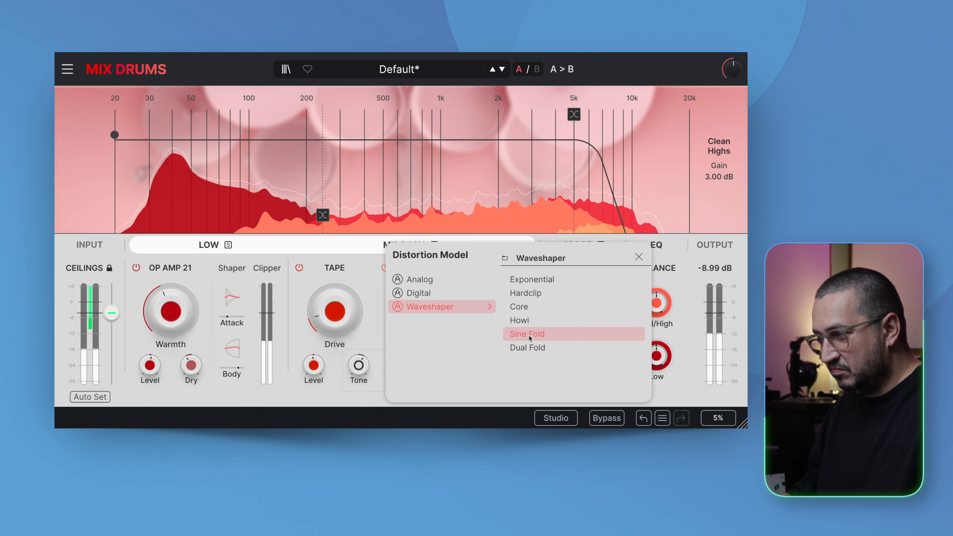
{"action": "left_click", "coordinate": [529, 348]}
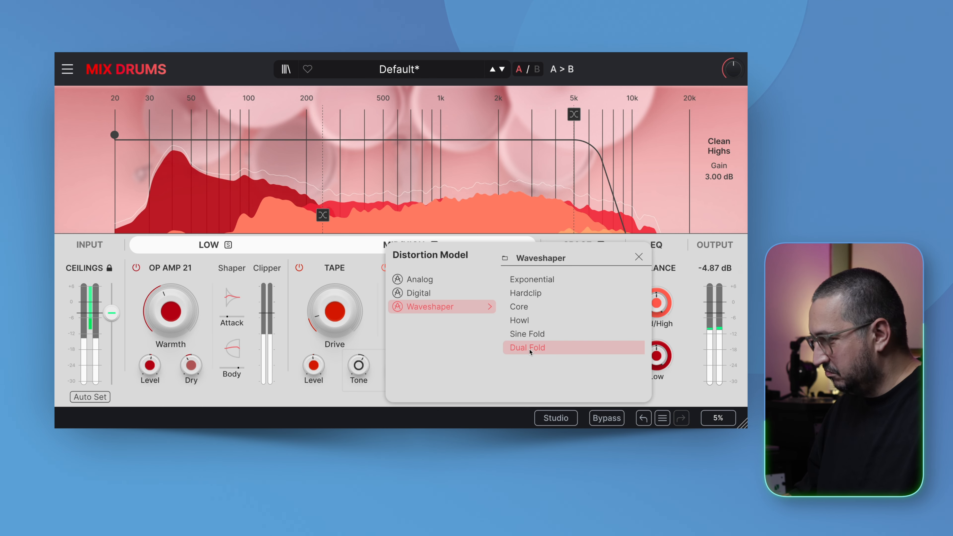
{"action": "left_click", "coordinate": [529, 295]}
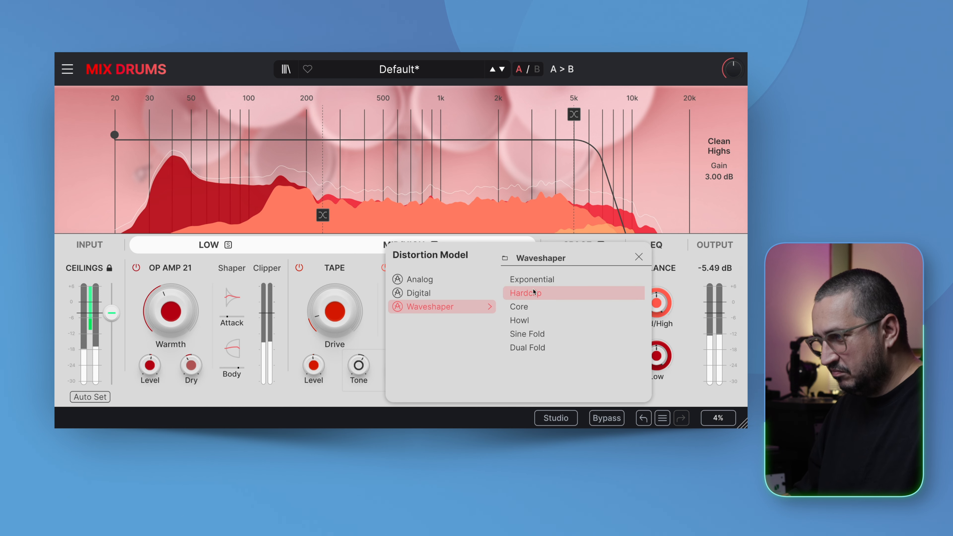
{"action": "left_click", "coordinate": [530, 280]}
Compare the Analog models Pentode, Overdrive and Germanium I for the second Mid/High distortion, and choose Germanium II.
{"action": "mouse_move", "coordinate": [419, 280]}
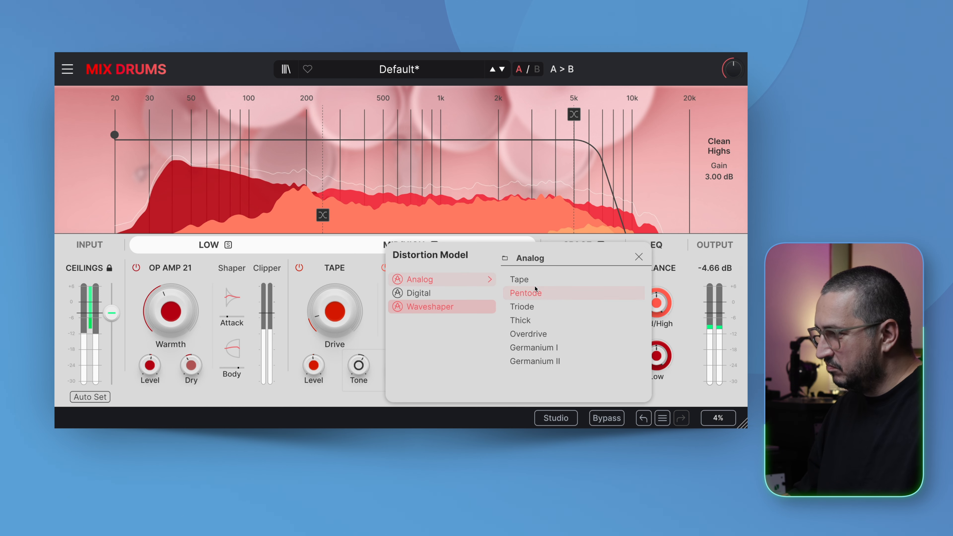
{"action": "left_click", "coordinate": [529, 293]}
{"action": "left_click", "coordinate": [536, 334]}
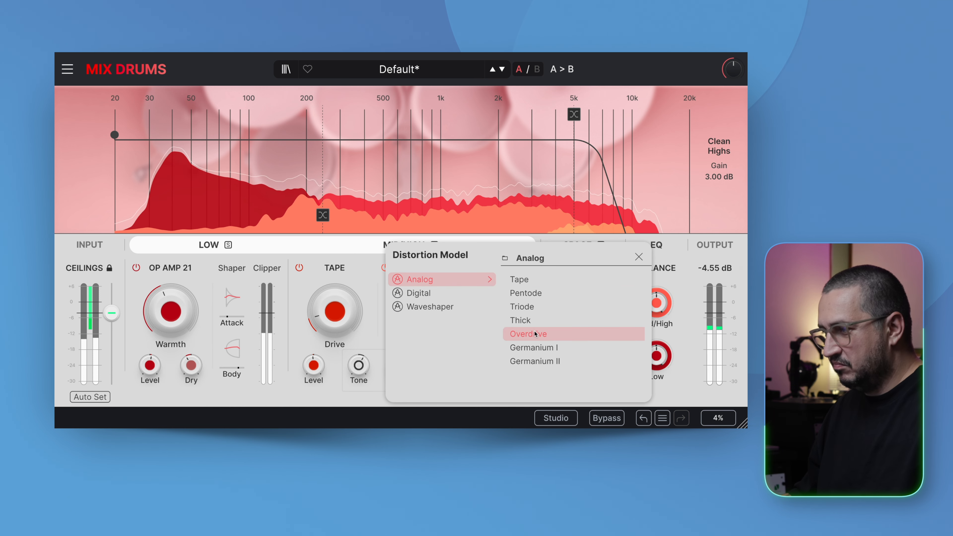
{"action": "left_click", "coordinate": [541, 350]}
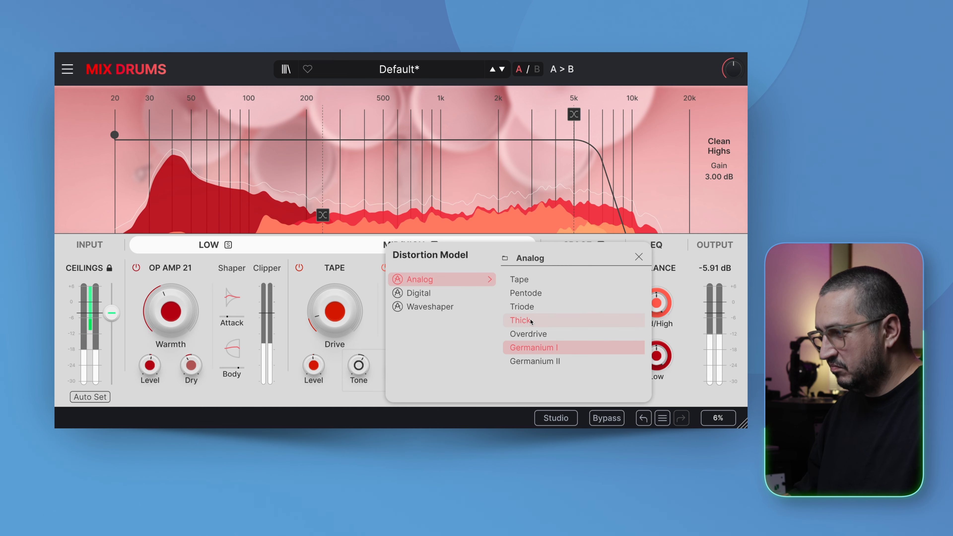
{"action": "left_click", "coordinate": [539, 360]}
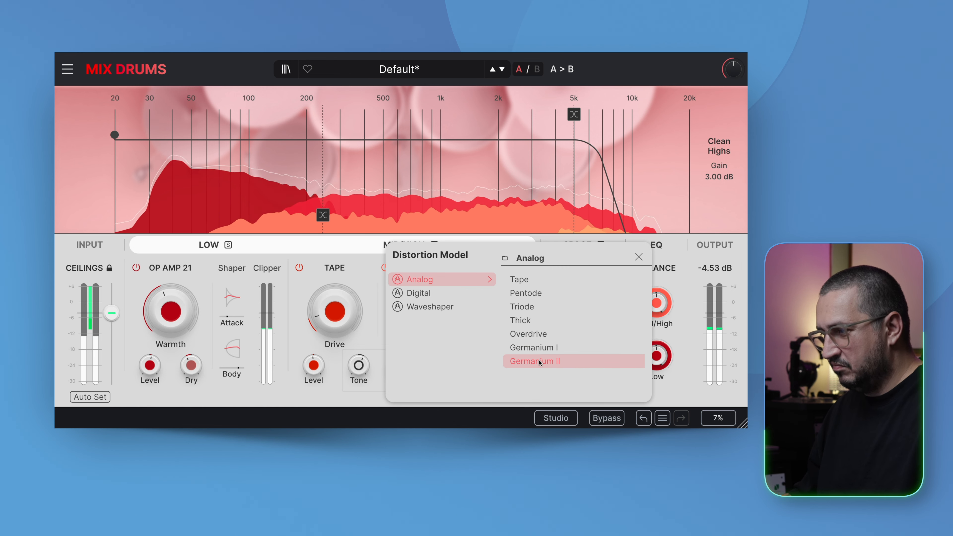
{"action": "left_click", "coordinate": [638, 258]}
Sweep the Germanium II drive up to maximum and back down, balancing its distortion level.
{"action": "left_click_drag", "start_coordinate": [450, 316], "coordinate": [450, 332]}
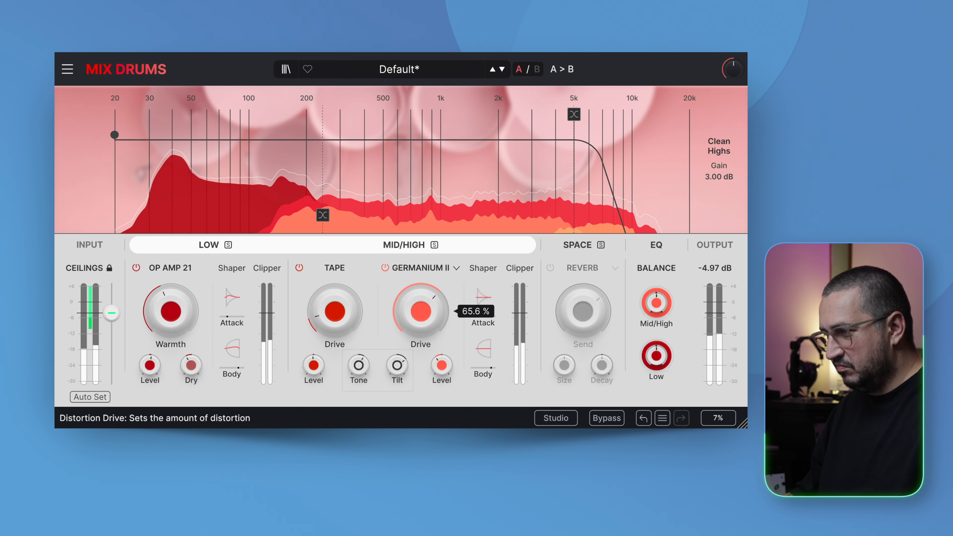
{"action": "left_click_drag", "start_coordinate": [441, 365], "coordinate": [442, 361]}
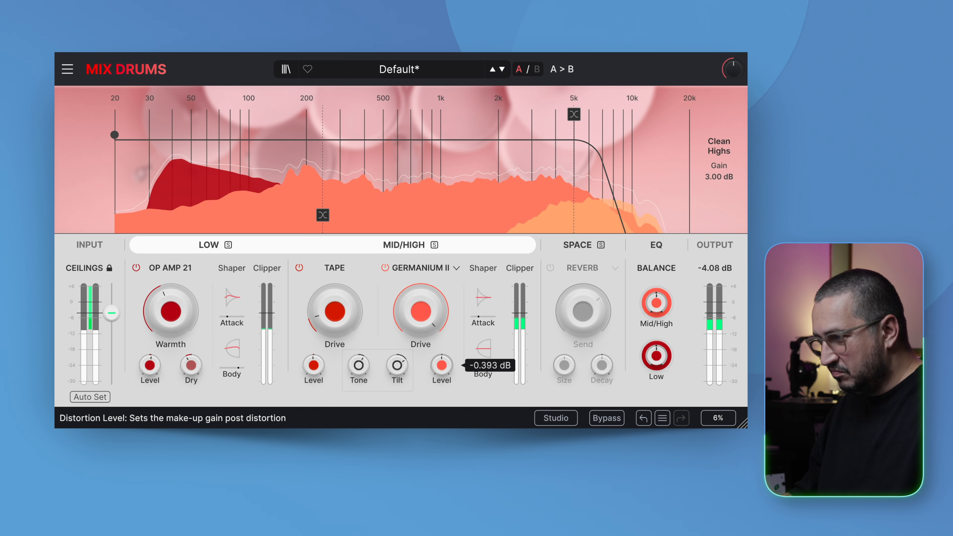
{"action": "mouse_move", "coordinate": [421, 311]}
{"action": "left_mouse_down"}
{"action": "mouse_move", "coordinate": [420, 289]}
{"action": "mouse_move", "coordinate": [420, 313]}
{"action": "left_mouse_up"}
Shape the Mid/High transients by sweeping the attack from -10.0 dB upward and adjusting the body, alongside the Germanium II drive.
{"action": "left_click_drag", "start_coordinate": [483, 298], "coordinate": [483, 310]}
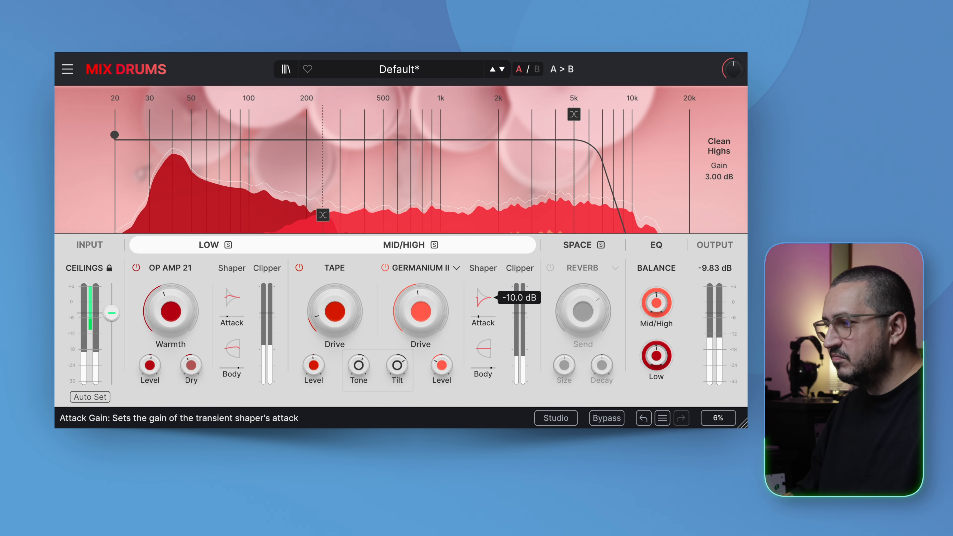
{"action": "left_click_drag", "start_coordinate": [421, 311], "coordinate": [421, 302]}
{"action": "left_click_drag", "start_coordinate": [483, 298], "coordinate": [483, 289]}
{"action": "left_click_drag", "start_coordinate": [440, 310], "coordinate": [440, 325]}
{"action": "left_click_drag", "start_coordinate": [483, 297], "coordinate": [483, 292]}
{"action": "mouse_move", "coordinate": [484, 344]}
{"action": "left_mouse_down"}
{"action": "mouse_move", "coordinate": [459, 318]}
{"action": "mouse_move", "coordinate": [483, 300]}
{"action": "mouse_move", "coordinate": [484, 352]}
{"action": "left_mouse_up"}
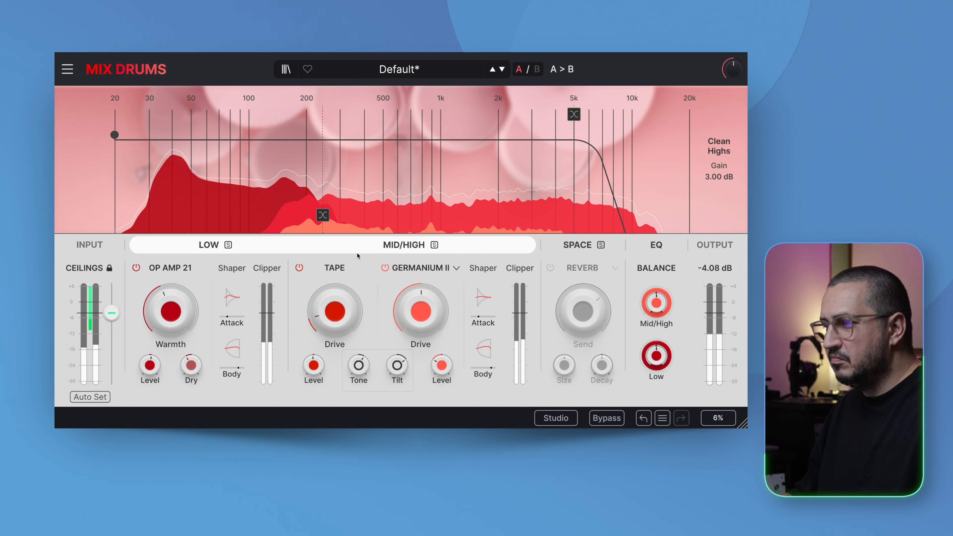
Lower the Low crossover to about 130 Hz and the distortion crossover to about 1.5 kHz, with Clean Highs gain at 1.53 dB.
{"action": "left_click_drag", "start_coordinate": [324, 216], "coordinate": [270, 216]}
{"action": "left_click_drag", "start_coordinate": [574, 114], "coordinate": [689, 139]}
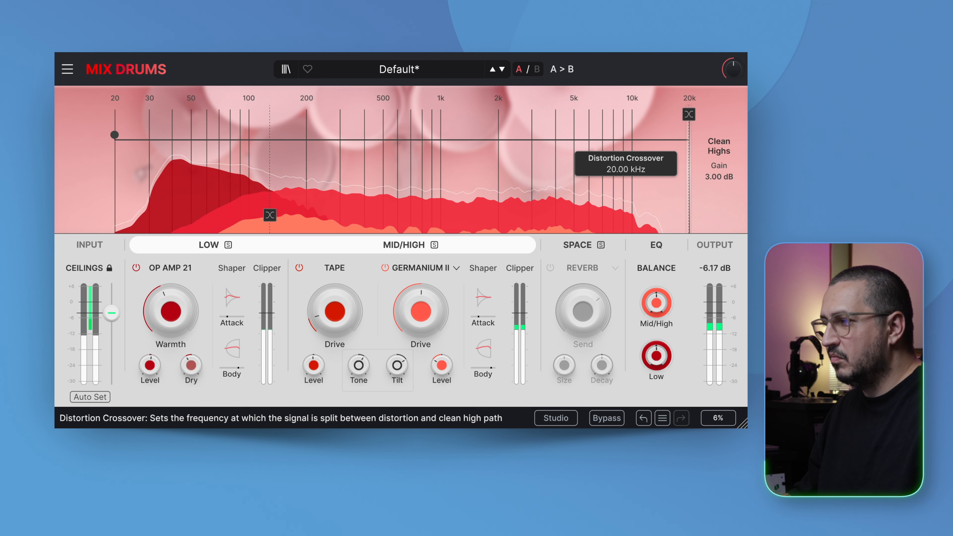
{"action": "left_click_drag", "start_coordinate": [720, 177], "coordinate": [720, 163]}
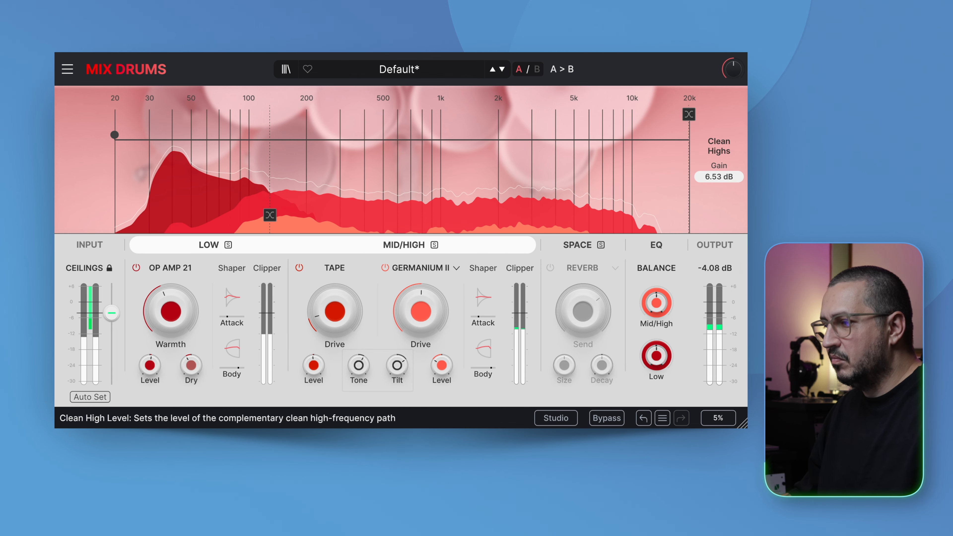
{"action": "left_click_drag", "start_coordinate": [719, 163], "coordinate": [712, 169]}
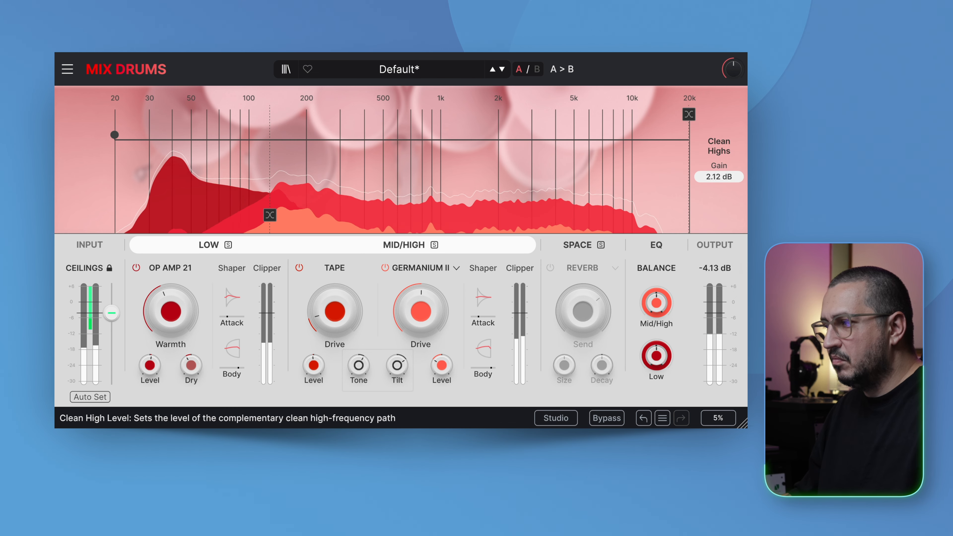
{"action": "left_click_drag", "start_coordinate": [690, 114], "coordinate": [478, 135]}
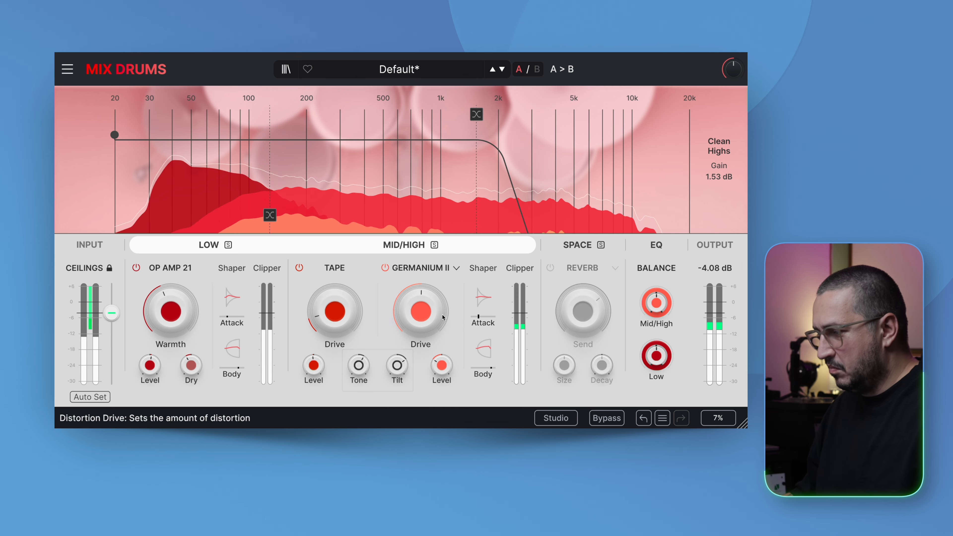
Sweep the Germanium II drive from 14.0% to maximum, and rebalance the distortion, tape and Low levels.
{"action": "left_click_drag", "start_coordinate": [421, 311], "coordinate": [421, 331]}
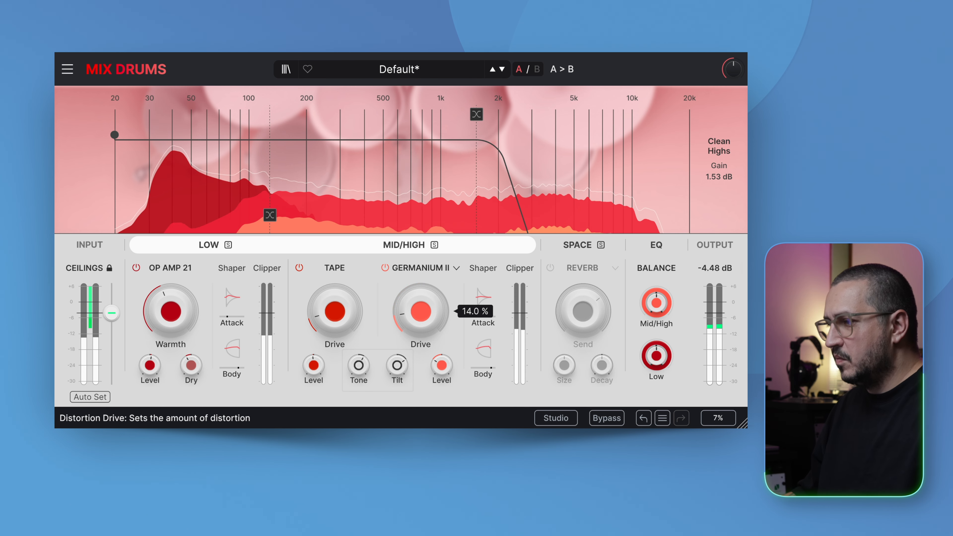
{"action": "left_click_drag", "start_coordinate": [442, 365], "coordinate": [443, 368]}
{"action": "left_click_drag", "start_coordinate": [314, 365], "coordinate": [314, 359]}
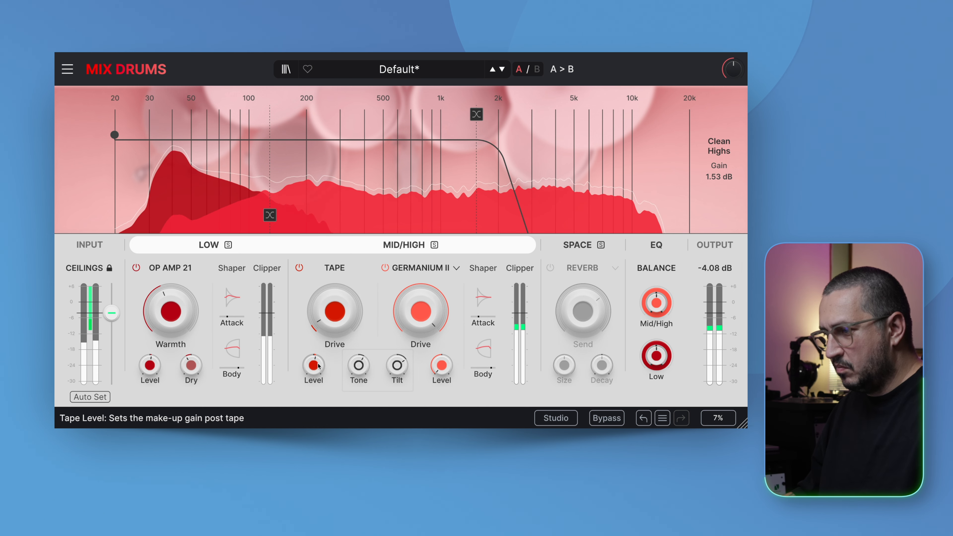
{"action": "left_click_drag", "start_coordinate": [150, 366], "coordinate": [150, 360]}
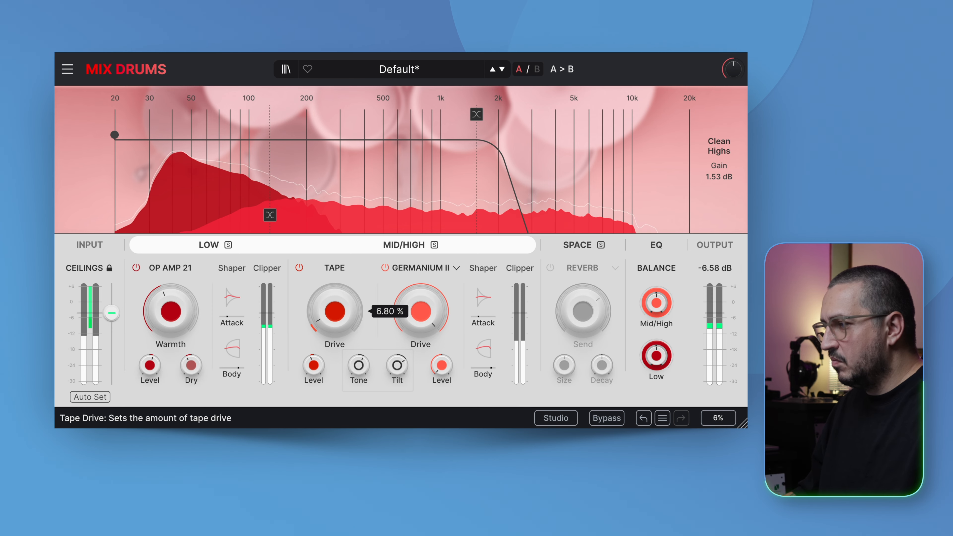
Switch the second Mid/High distortion to the Digital Rate Crush model and reduce its level to -16.7 dB.
{"action": "left_click", "coordinate": [458, 269]}
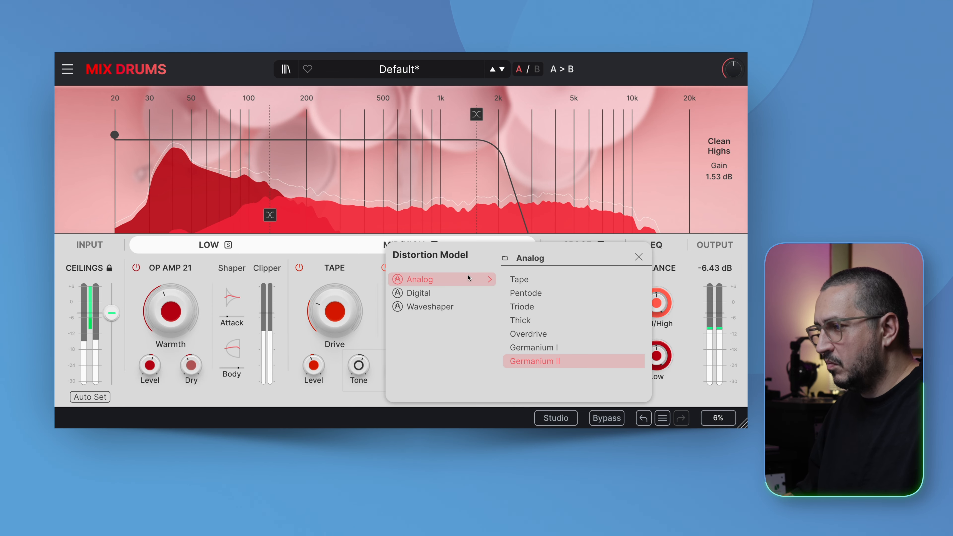
{"action": "left_click", "coordinate": [446, 290]}
{"action": "left_click", "coordinate": [507, 291]}
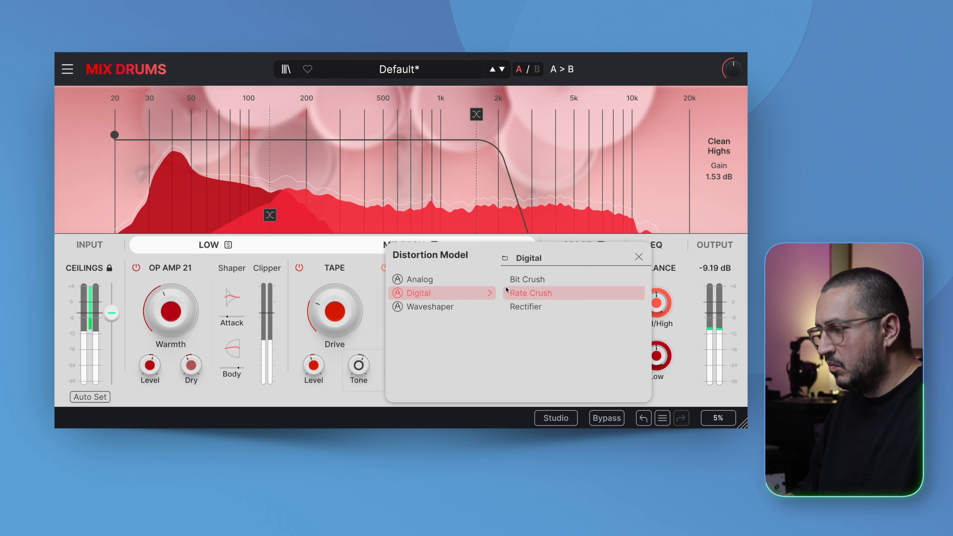
{"action": "left_click", "coordinate": [639, 259]}
{"action": "mouse_move", "coordinate": [442, 366]}
{"action": "left_mouse_down"}
{"action": "mouse_move", "coordinate": [442, 388]}
{"action": "mouse_move", "coordinate": [442, 358]}
{"action": "left_mouse_up"}
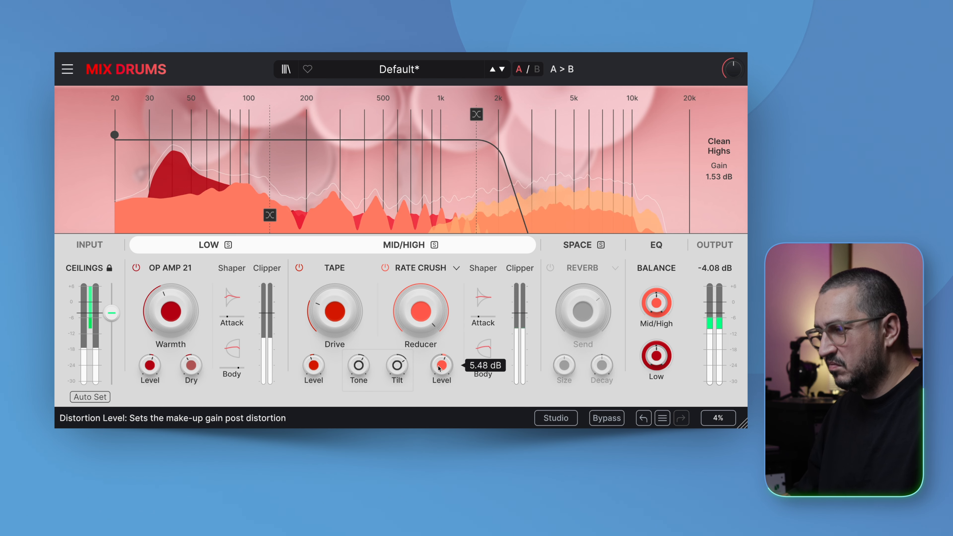
{"action": "left_click_drag", "start_coordinate": [441, 365], "coordinate": [441, 371]}
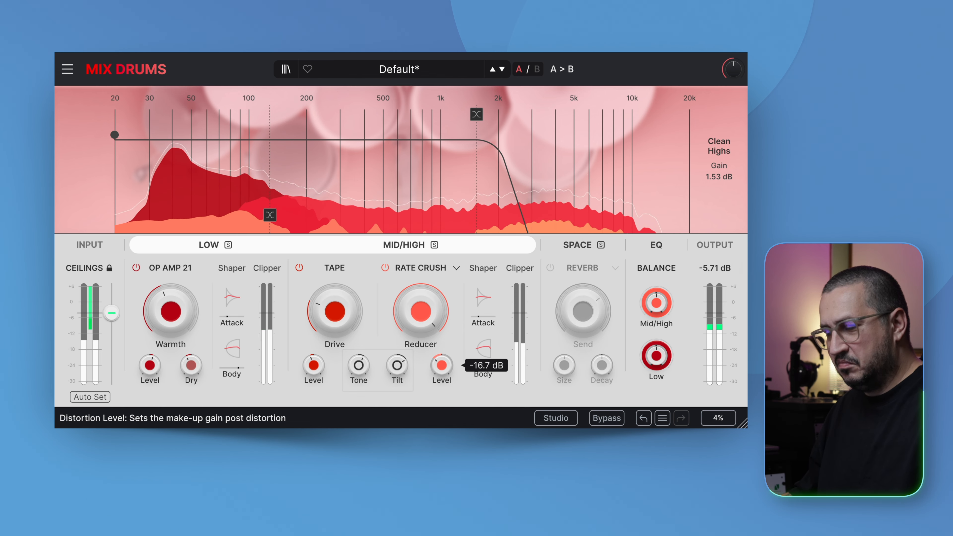
Turn on the Space effect in Reverb mode with the send at 0.00 dB, and show the Space section's detailed settings.
{"action": "left_click", "coordinate": [550, 268]}
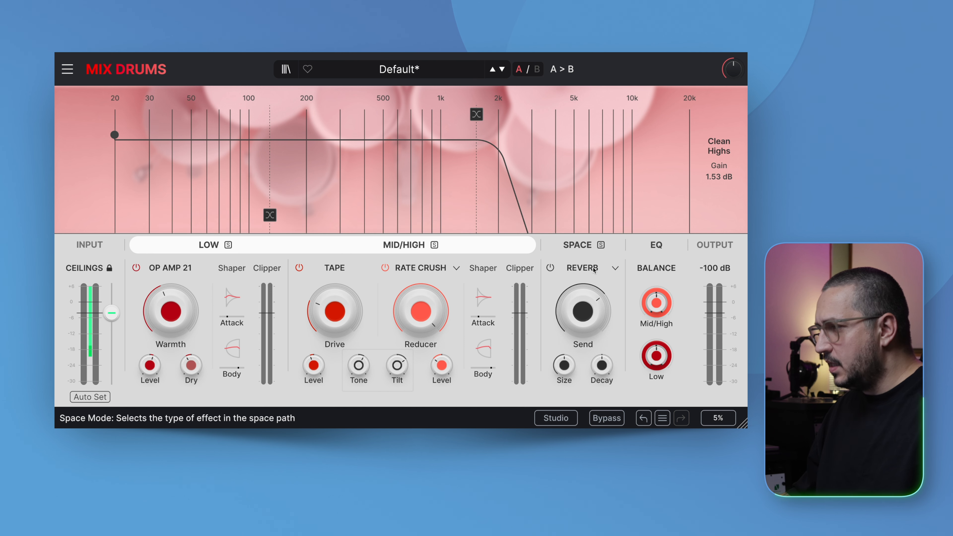
{"action": "left_click", "coordinate": [612, 268]}
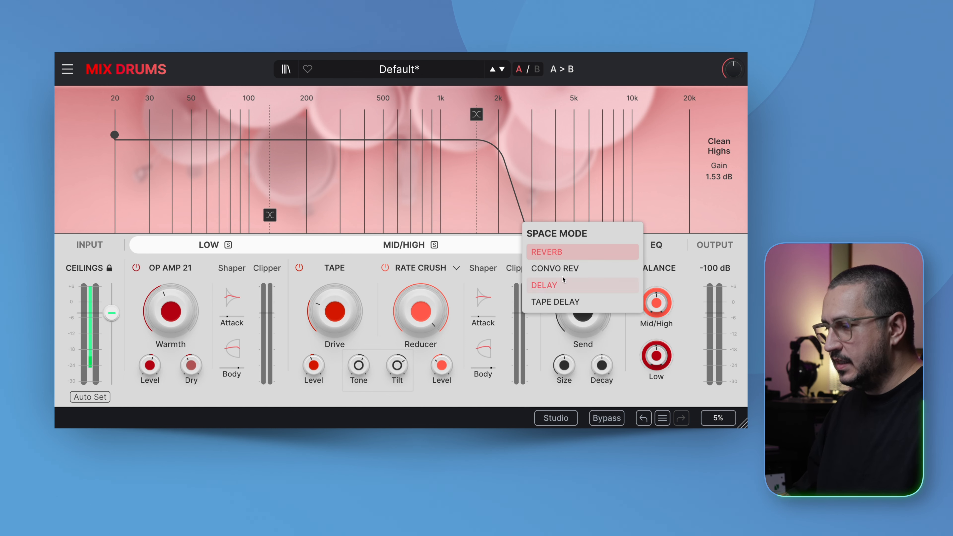
{"action": "left_click", "coordinate": [563, 269]}
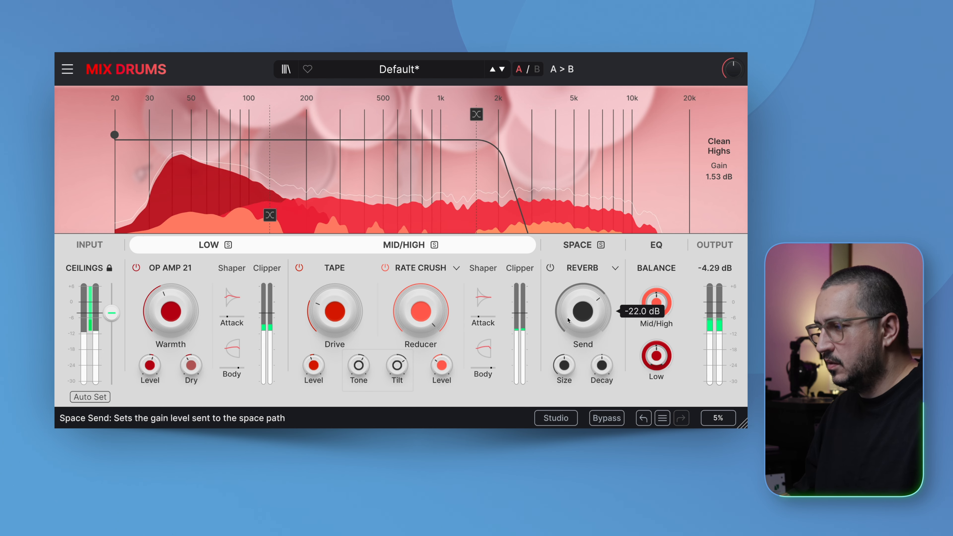
{"action": "left_click_drag", "start_coordinate": [571, 320], "coordinate": [572, 274]}
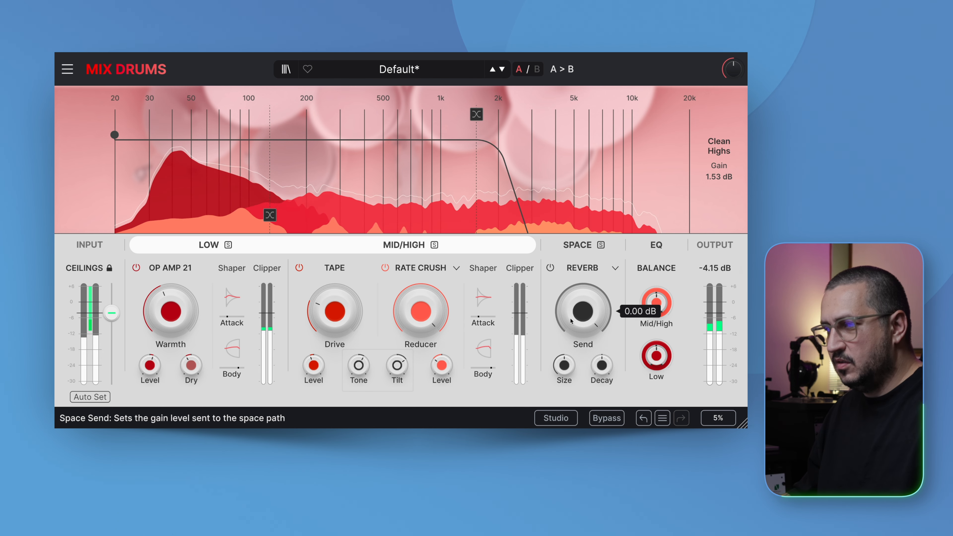
{"action": "left_click", "coordinate": [575, 248]}
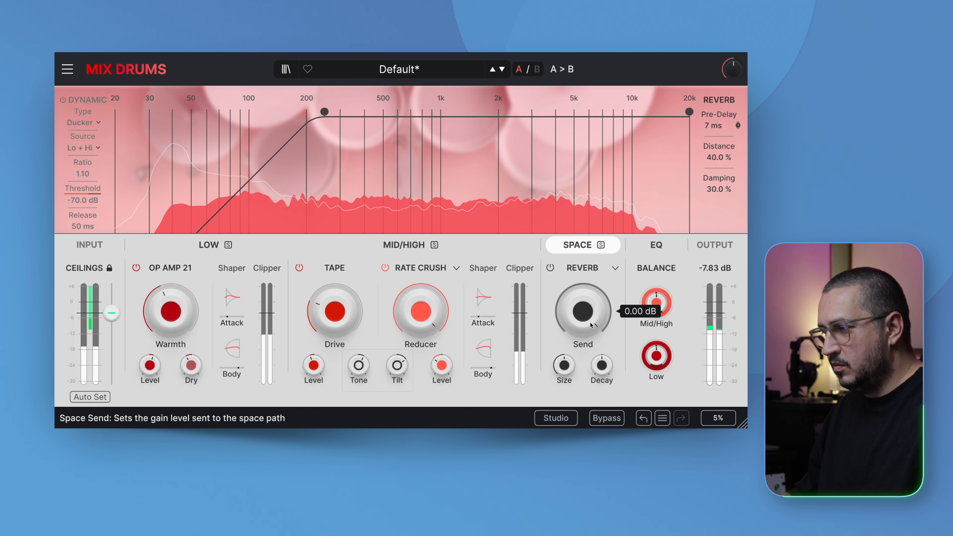
Audition the Convo Rev mode in the Space section and switch the effect to Delay.
{"action": "left_click", "coordinate": [615, 268]}
{"action": "left_click", "coordinate": [580, 264]}
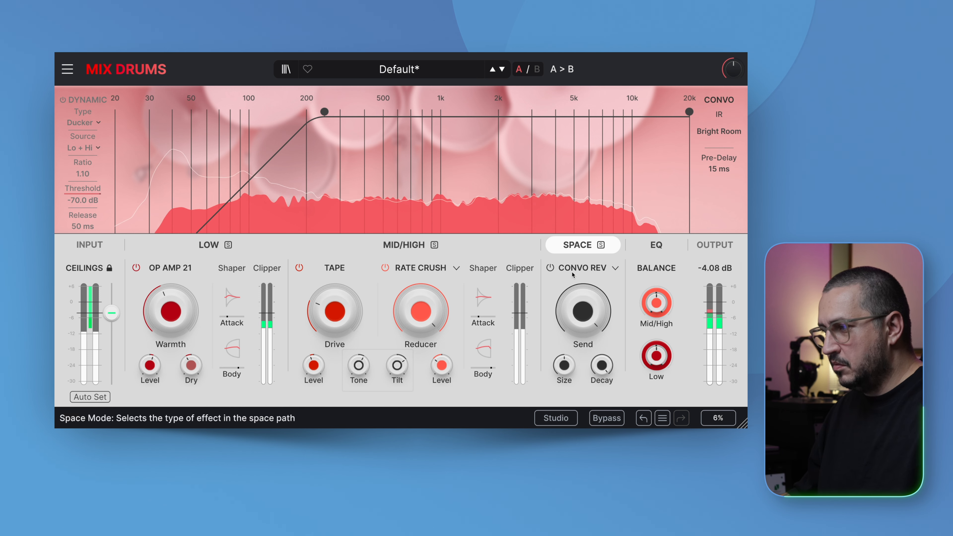
{"action": "left_click", "coordinate": [615, 268]}
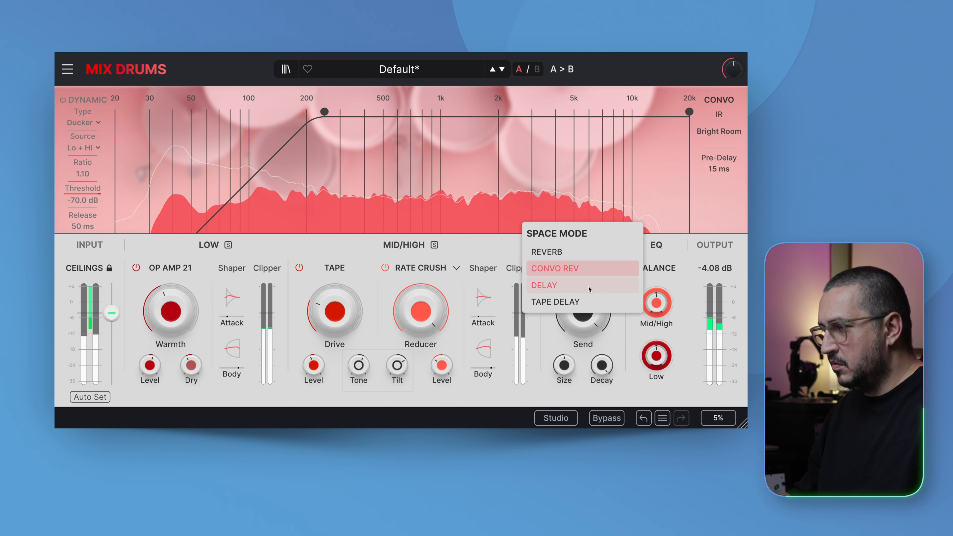
{"action": "left_click", "coordinate": [586, 286]}
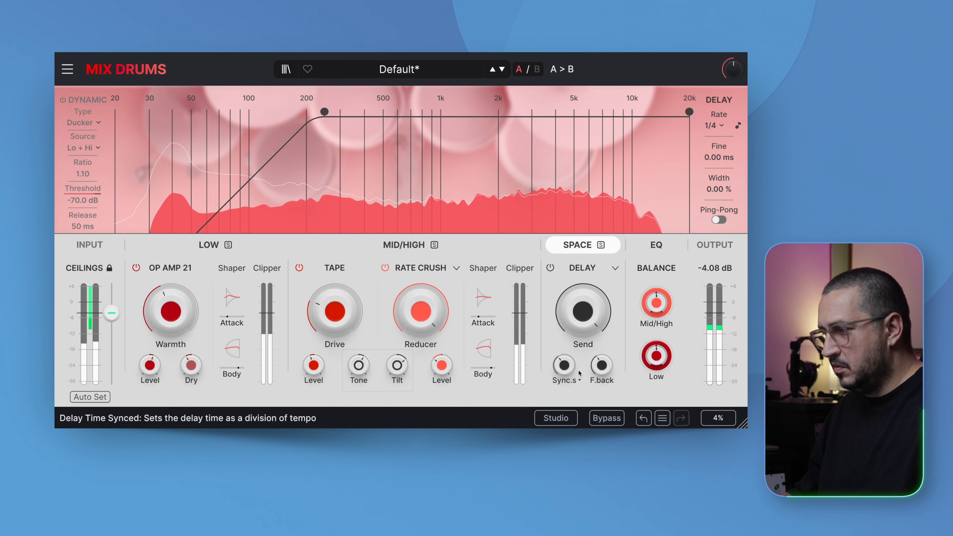
Set the delay's sync type to Sync Triplets and lower the Space send to -31.9 dB.
{"action": "left_click", "coordinate": [581, 380]}
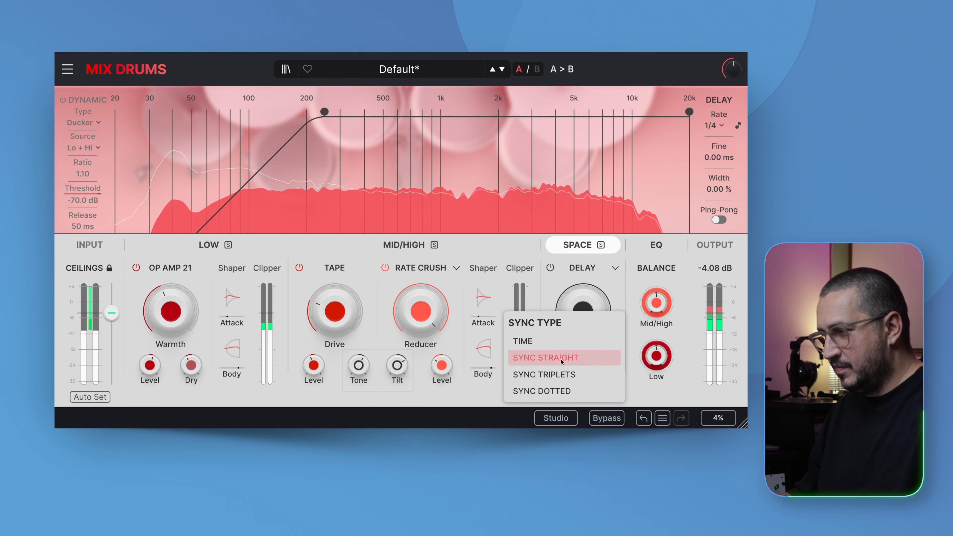
{"action": "left_click", "coordinate": [562, 375]}
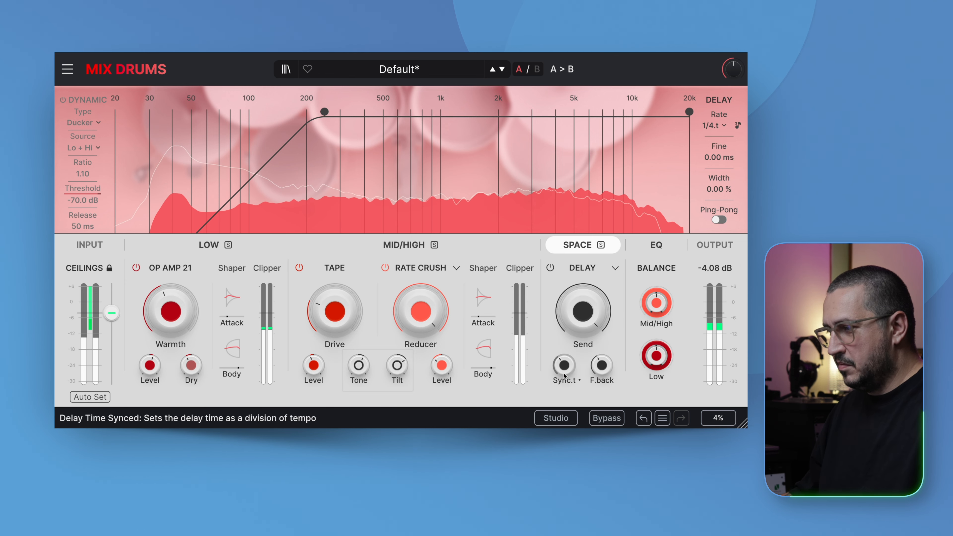
{"action": "mouse_move", "coordinate": [590, 326]}
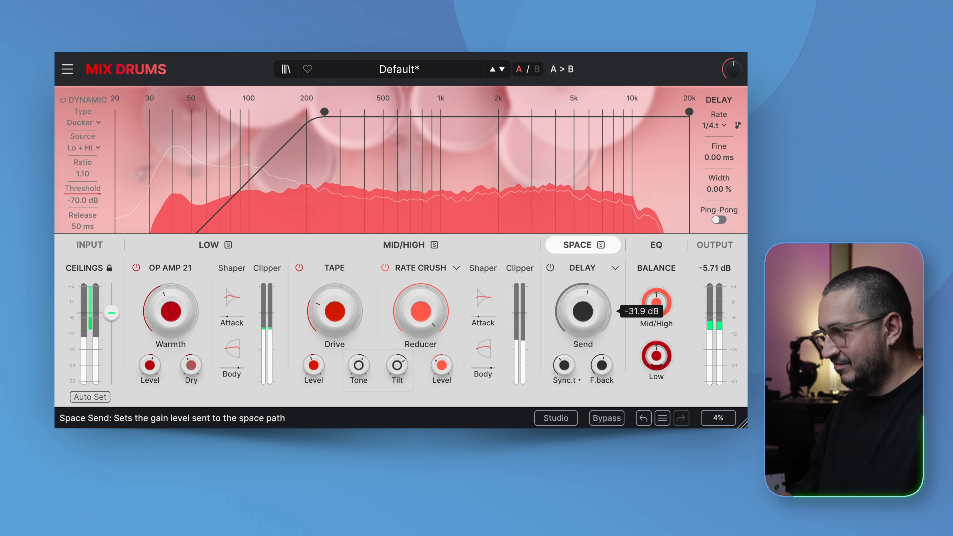
Audition the Tape Delay mode in the Space section and switch the effect back to Reverb.
{"action": "left_click", "coordinate": [616, 273]}
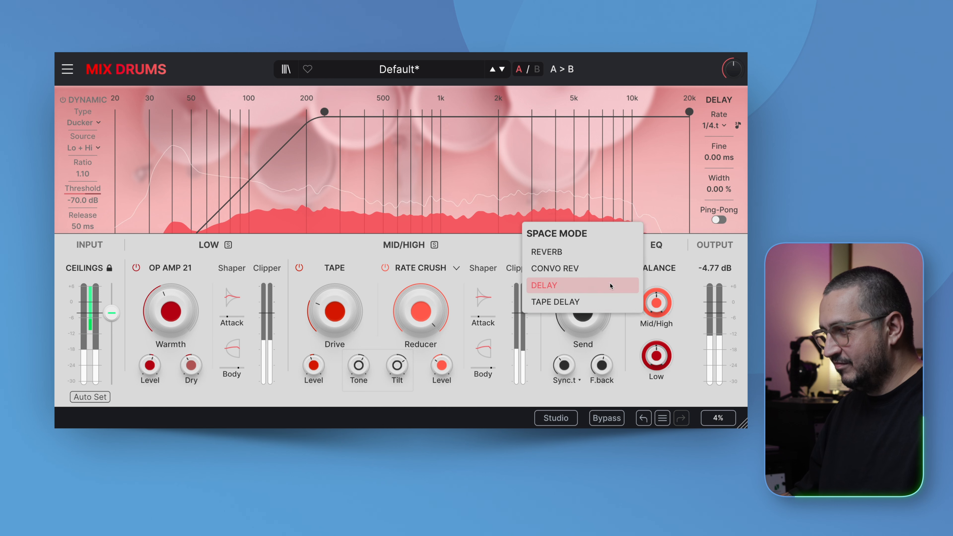
{"action": "left_click", "coordinate": [588, 301]}
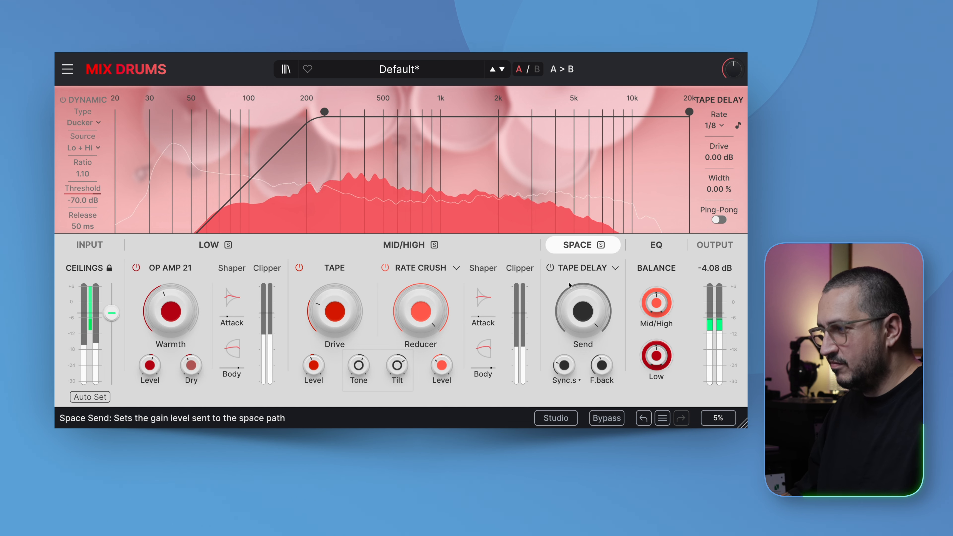
{"action": "left_click", "coordinate": [563, 267]}
{"action": "left_click", "coordinate": [549, 251]}
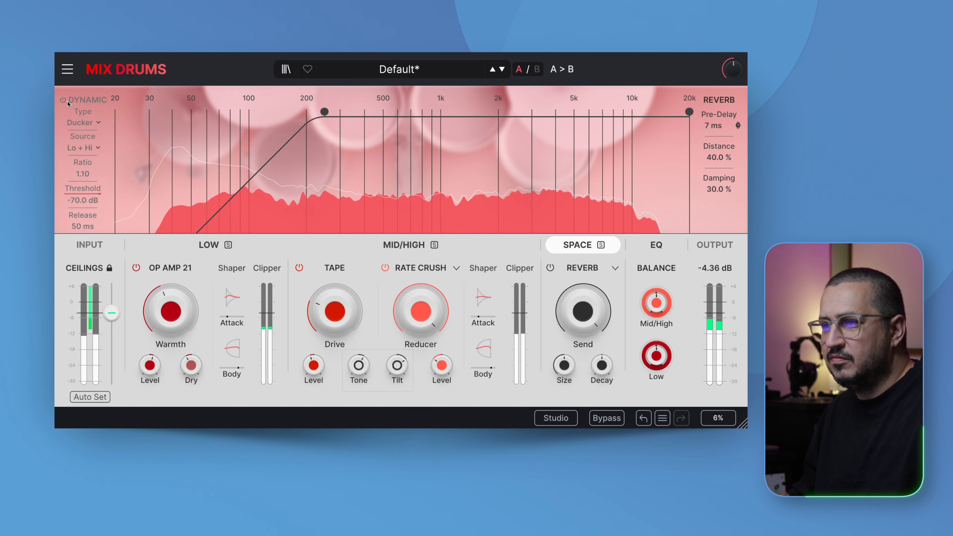
Turn on the Space section's ducker with Low as its source and lower the reverb's low cut to about 45 Hz.
{"action": "left_click", "coordinate": [96, 149]}
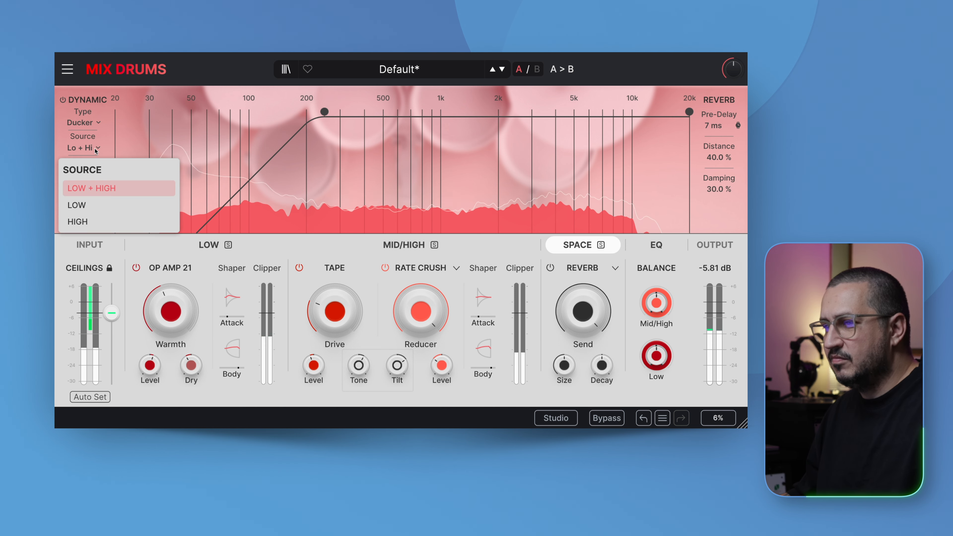
{"action": "left_click", "coordinate": [97, 205]}
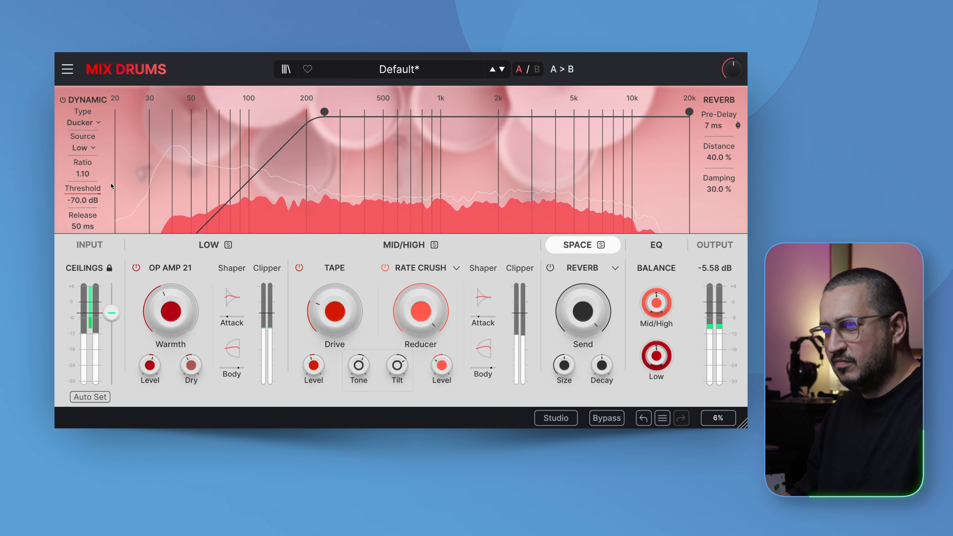
{"action": "left_click_drag", "start_coordinate": [324, 112], "coordinate": [183, 112]}
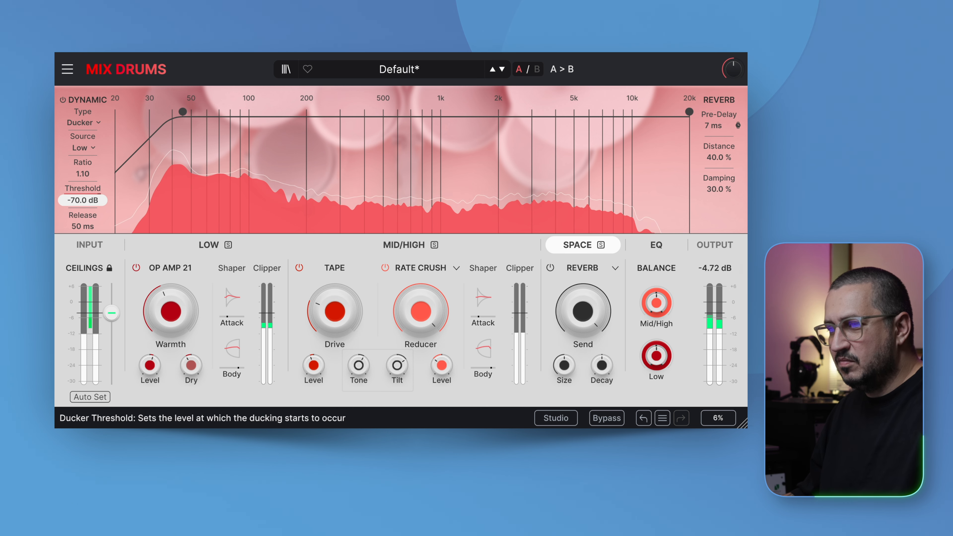
Set the ducker's source to Low + High, ratio to 10.0, threshold to -35.0 dB and release to 25 ms.
{"action": "left_click", "coordinate": [86, 149]}
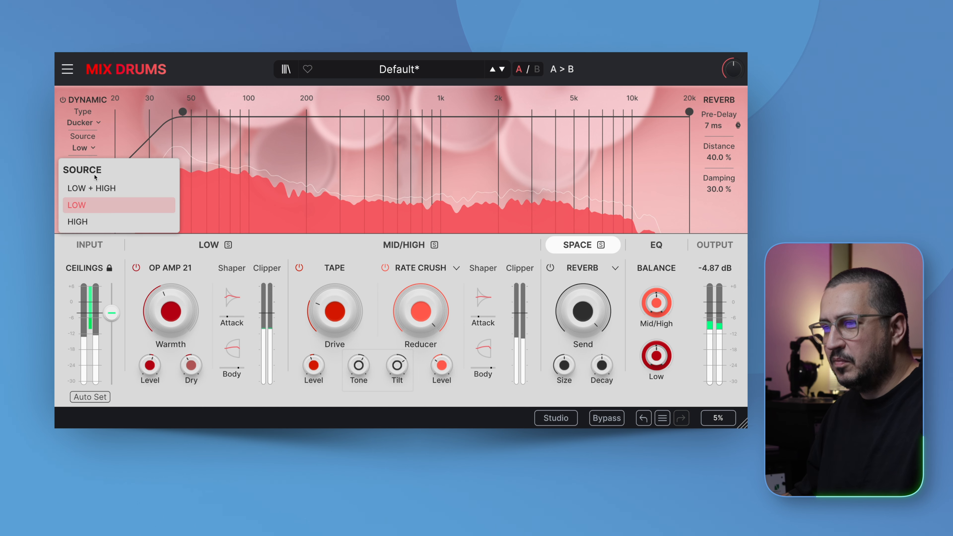
{"action": "left_click", "coordinate": [97, 189]}
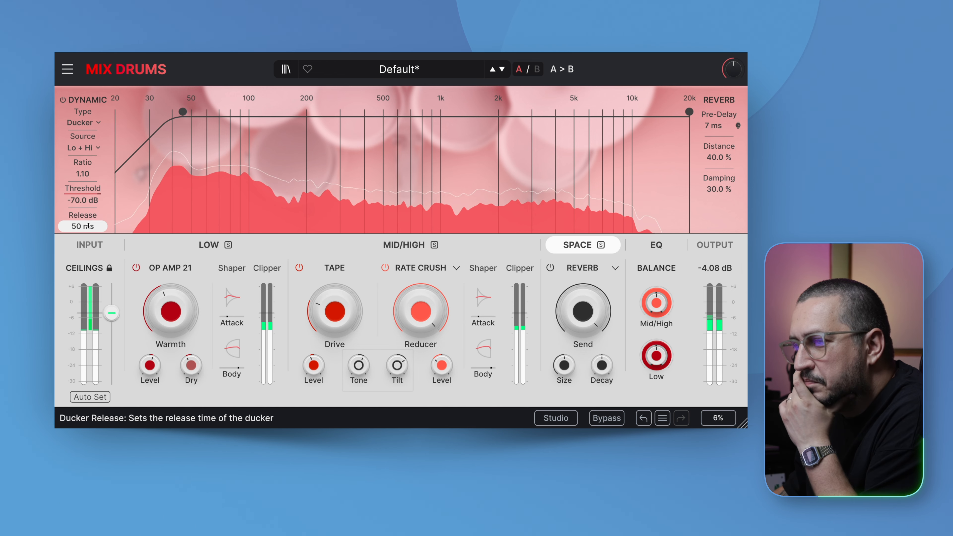
{"action": "left_click_drag", "start_coordinate": [83, 173], "coordinate": [82, 150]}
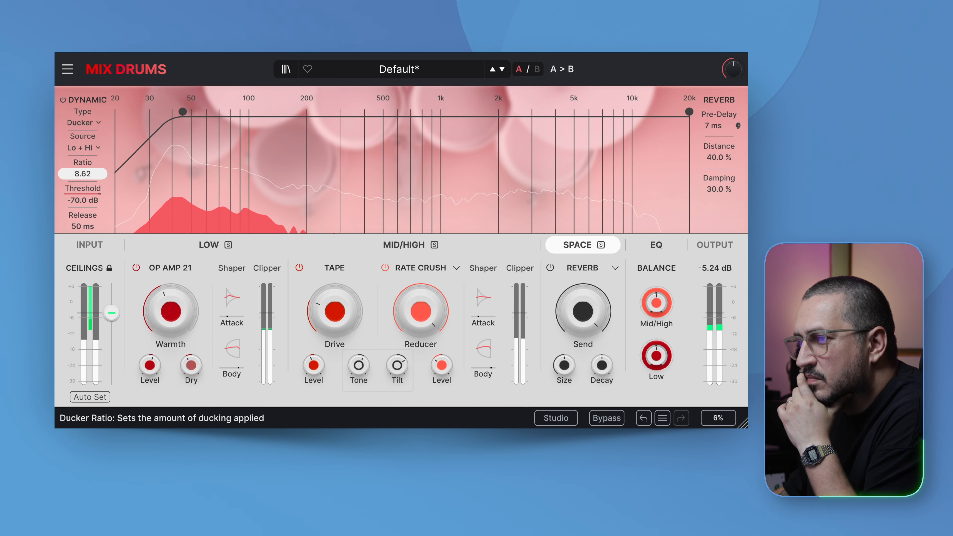
{"action": "mouse_move", "coordinate": [90, 192]}
{"action": "left_mouse_down"}
{"action": "mouse_move", "coordinate": [83, 203]}
{"action": "mouse_move", "coordinate": [83, 192]}
{"action": "left_mouse_up"}
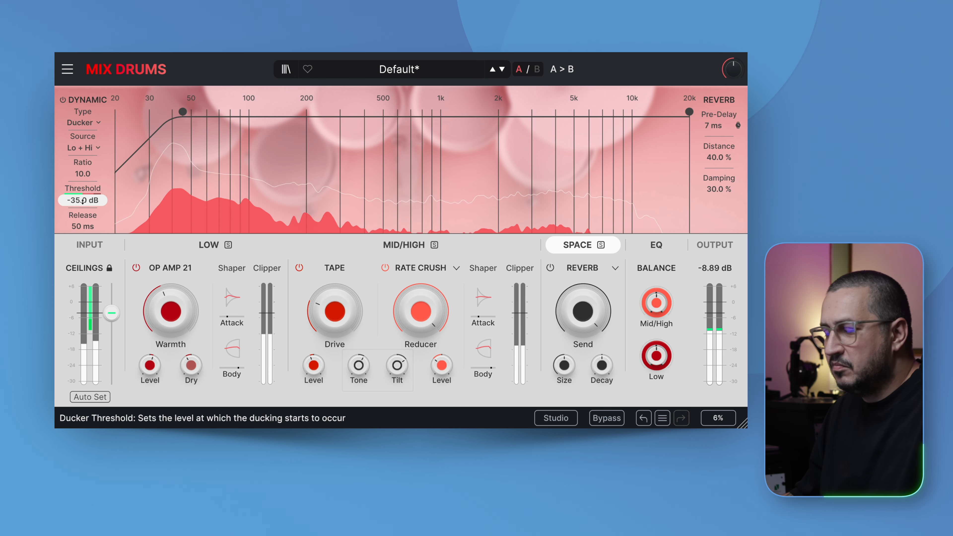
{"action": "left_click_drag", "start_coordinate": [83, 226], "coordinate": [83, 234]}
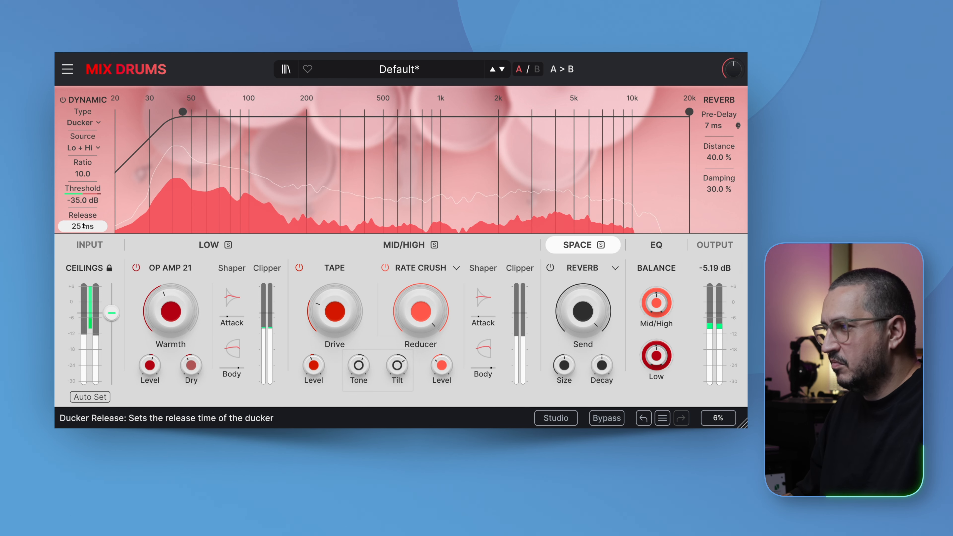
Set the reverb's distance to 100 %, its pre-delay to Sync Straight, and its low cut to about 300 Hz.
{"action": "left_click_drag", "start_coordinate": [719, 158], "coordinate": [719, 128]}
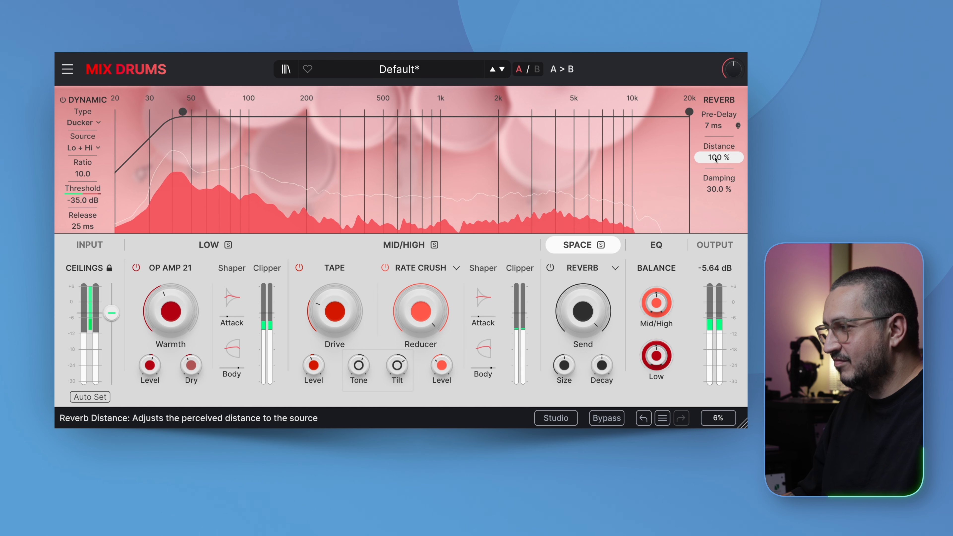
{"action": "left_click", "coordinate": [738, 126]}
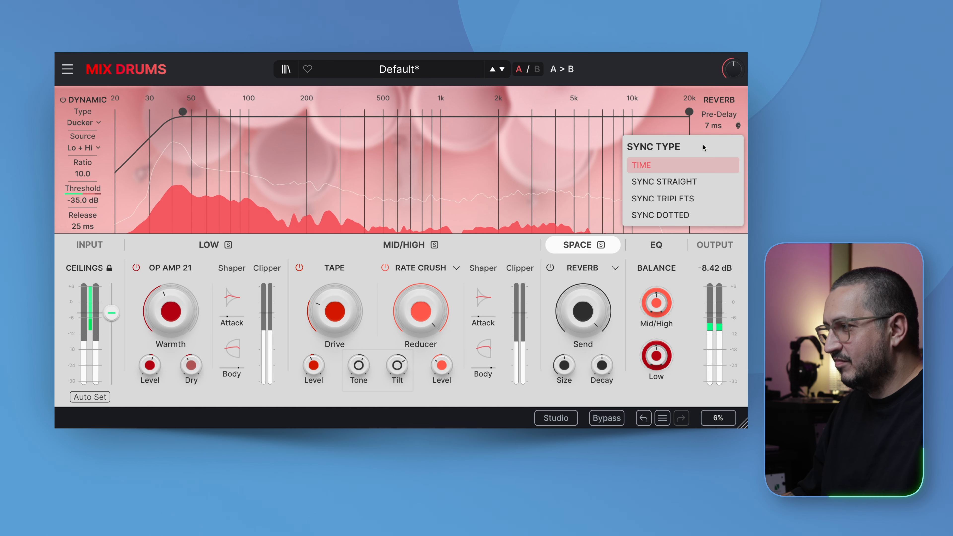
{"action": "left_click", "coordinate": [661, 175]}
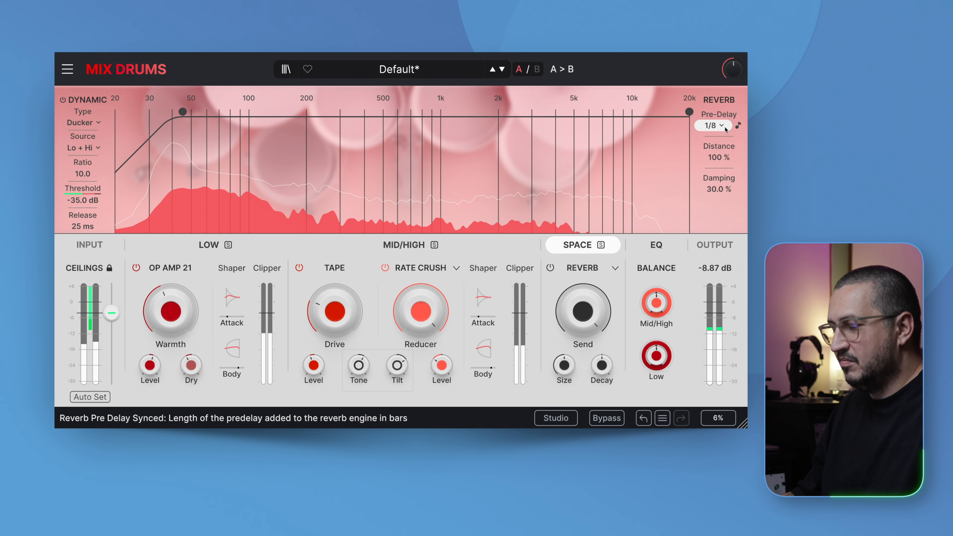
{"action": "left_click_drag", "start_coordinate": [183, 111], "coordinate": [340, 112]}
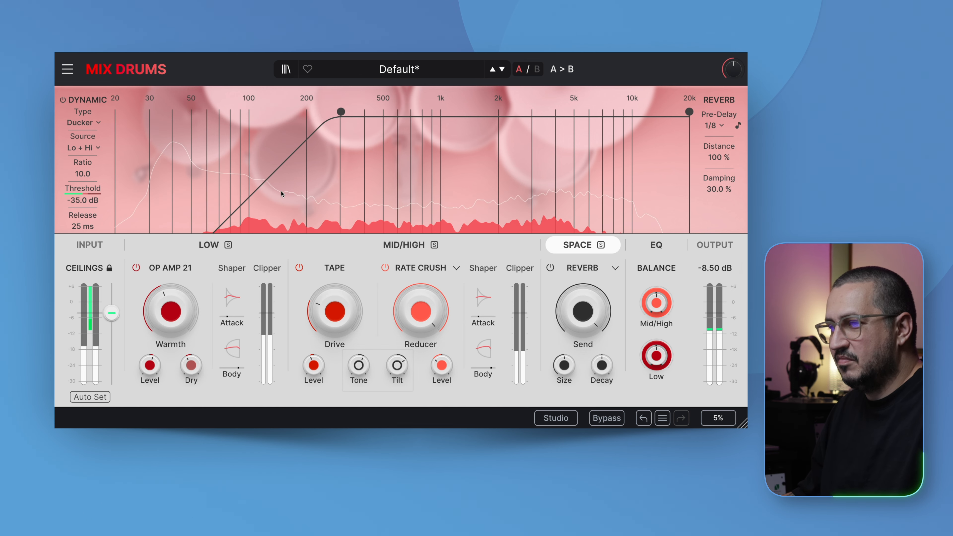
Switch the Dynamic module to Tremolo with the Pump waveshape, 100 % amount and a Sync Straight rate of 1/4.
{"action": "left_click", "coordinate": [85, 123]}
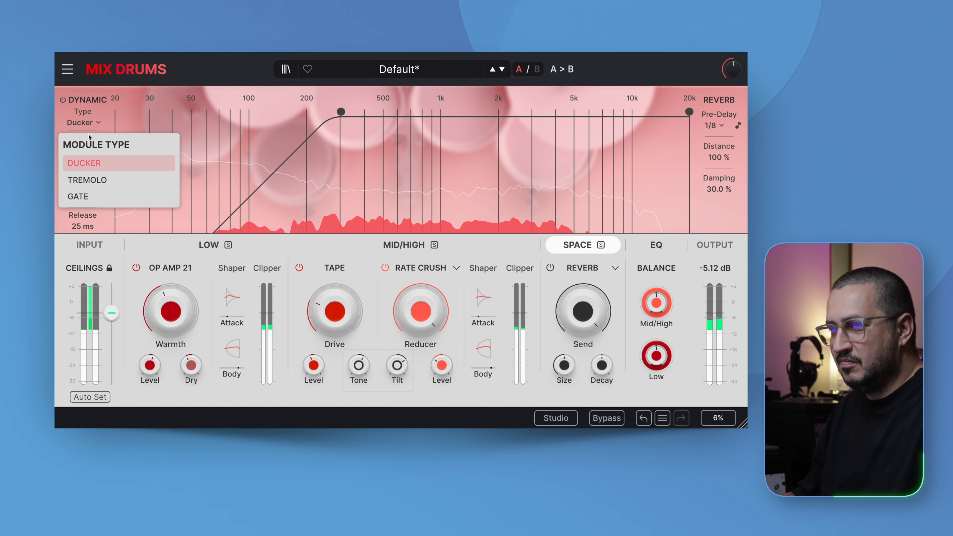
{"action": "left_click", "coordinate": [90, 180]}
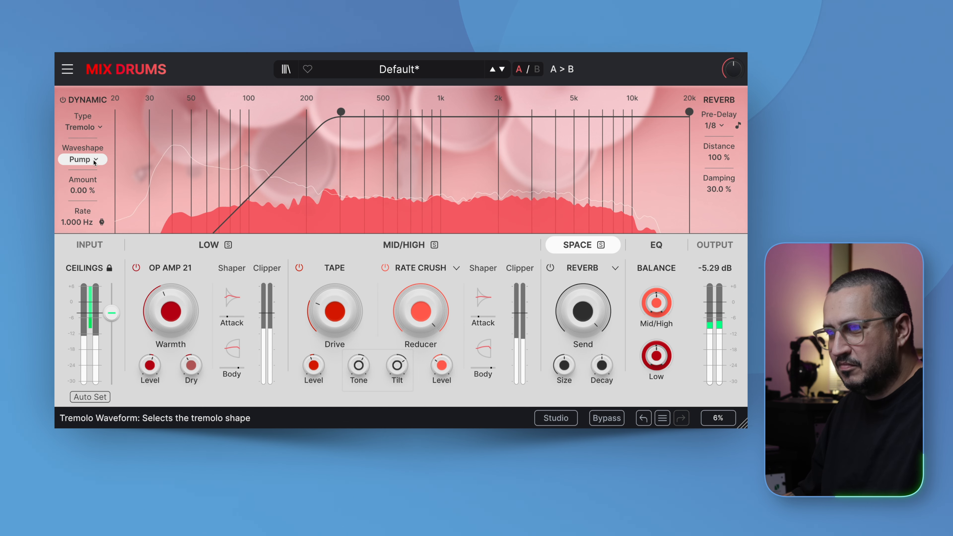
{"action": "left_click", "coordinate": [84, 159]}
{"action": "left_click", "coordinate": [89, 197]}
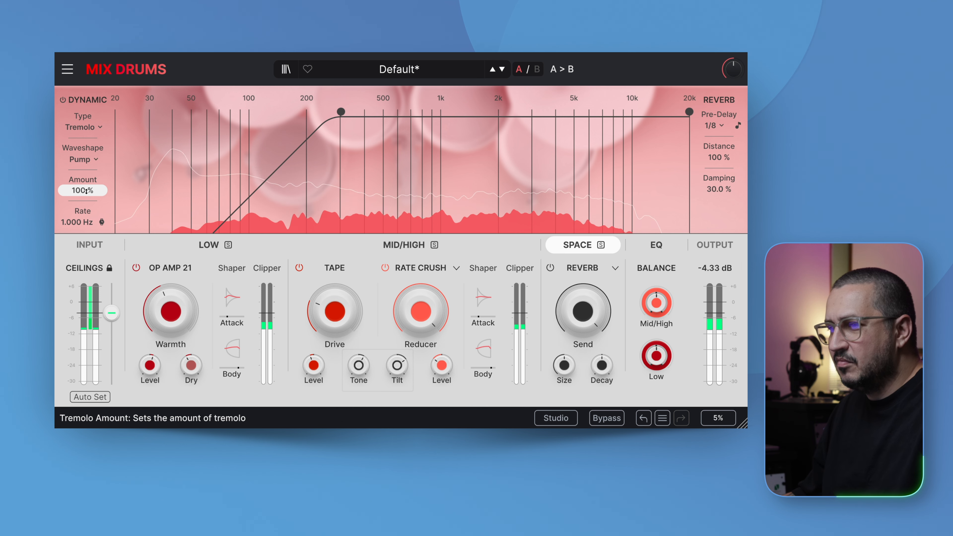
{"action": "left_click", "coordinate": [107, 226]}
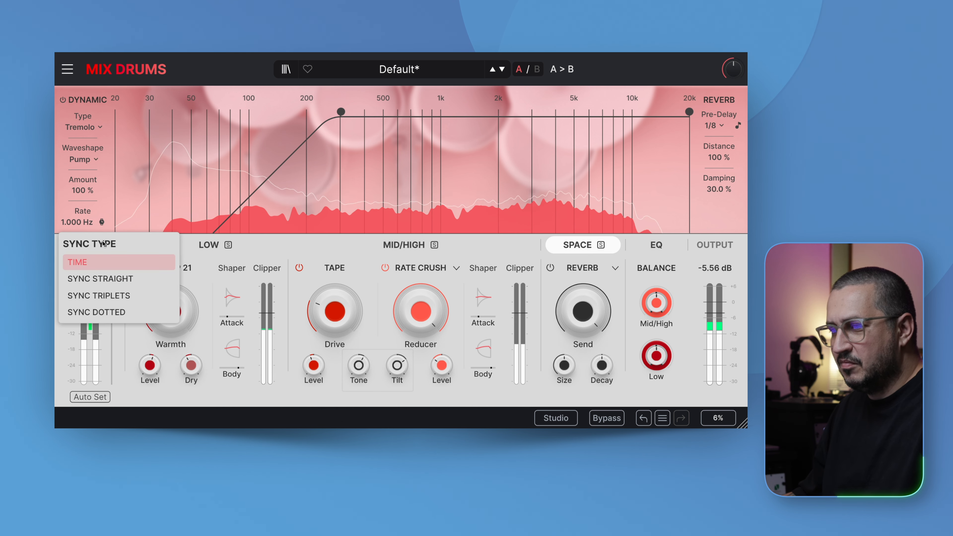
{"action": "left_click", "coordinate": [105, 275]}
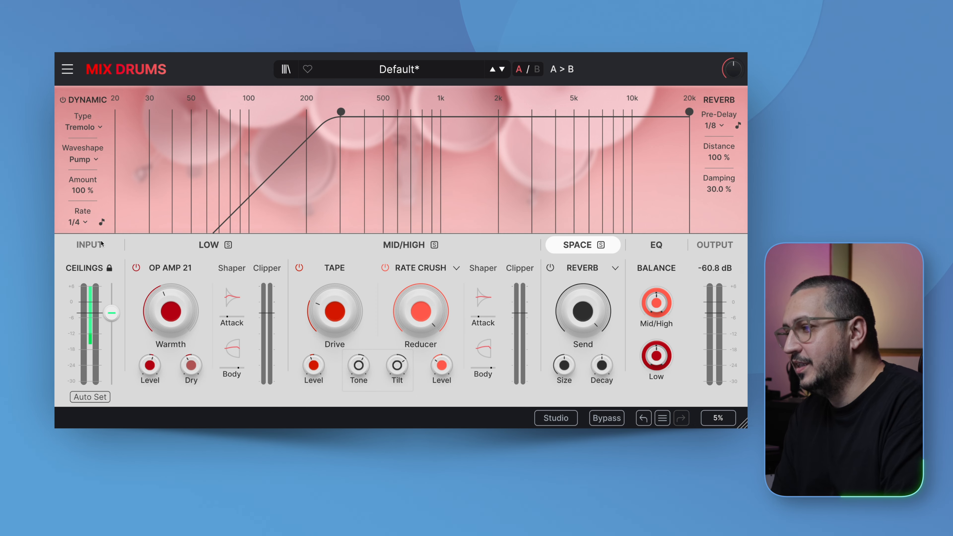
Switch the Dynamic module to Gate and set its threshold to -10.1 dB and range to -16.4 dB.
{"action": "left_click", "coordinate": [87, 127]}
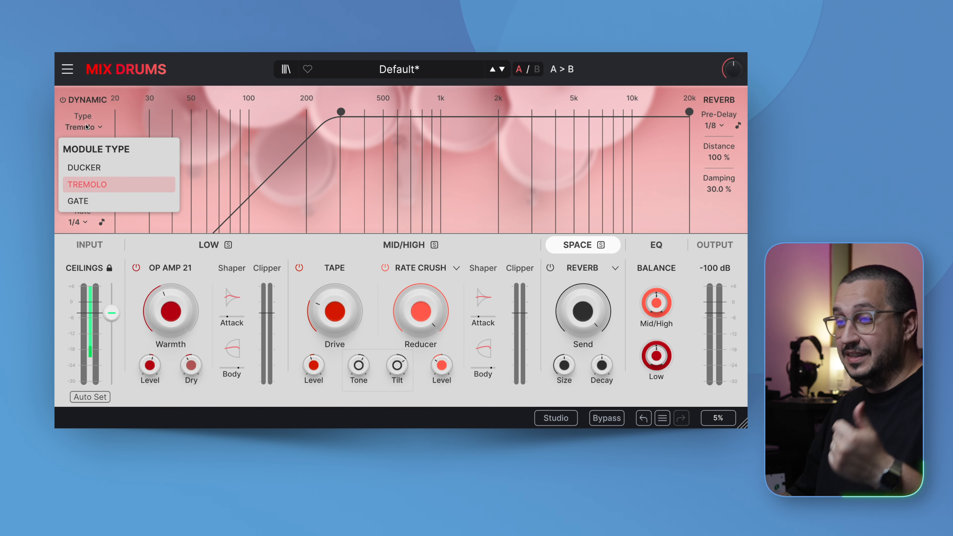
{"action": "left_click", "coordinate": [80, 201]}
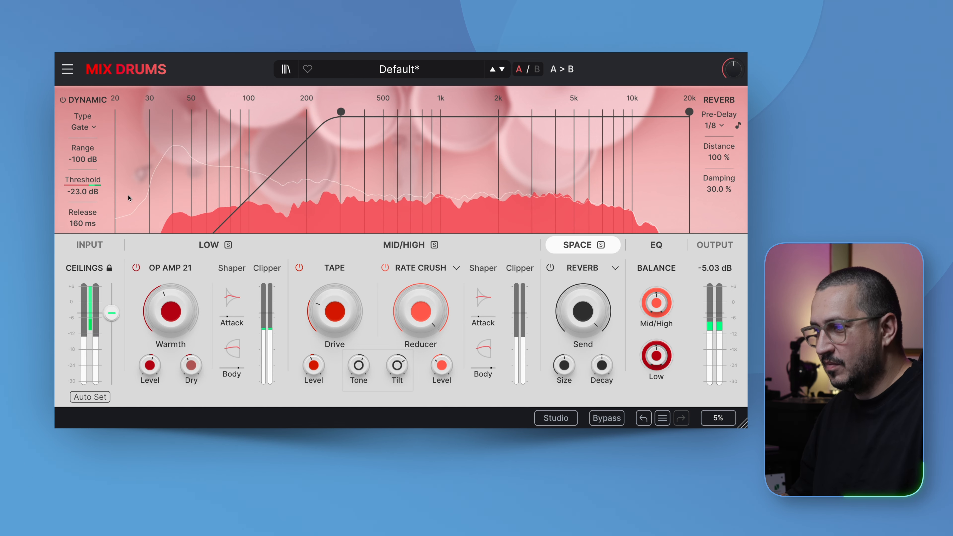
{"action": "left_click_drag", "start_coordinate": [83, 192], "coordinate": [83, 158]}
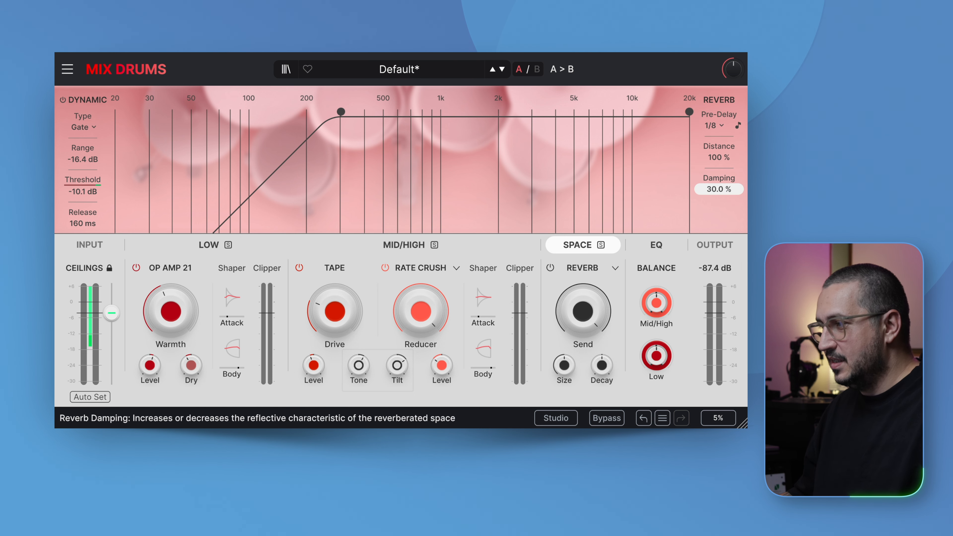
Set the reverb damping to 100 % and adjust the Space send while the loop plays.
{"action": "key", "text": "space"}
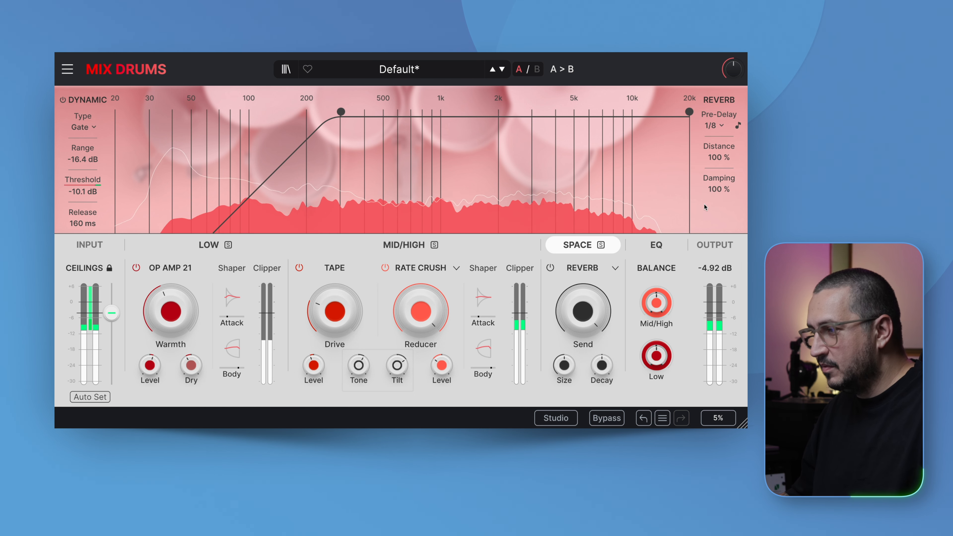
{"action": "mouse_move", "coordinate": [589, 312]}
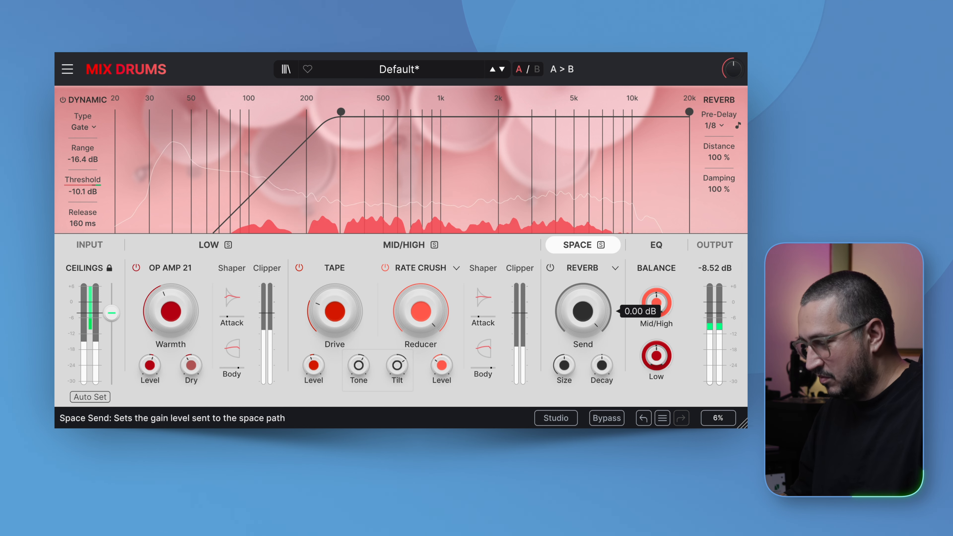
{"action": "mouse_move", "coordinate": [589, 312]}
{"action": "left_mouse_down"}
{"action": "mouse_move", "coordinate": [589, 368]}
{"action": "mouse_move", "coordinate": [589, 313]}
{"action": "left_mouse_up"}
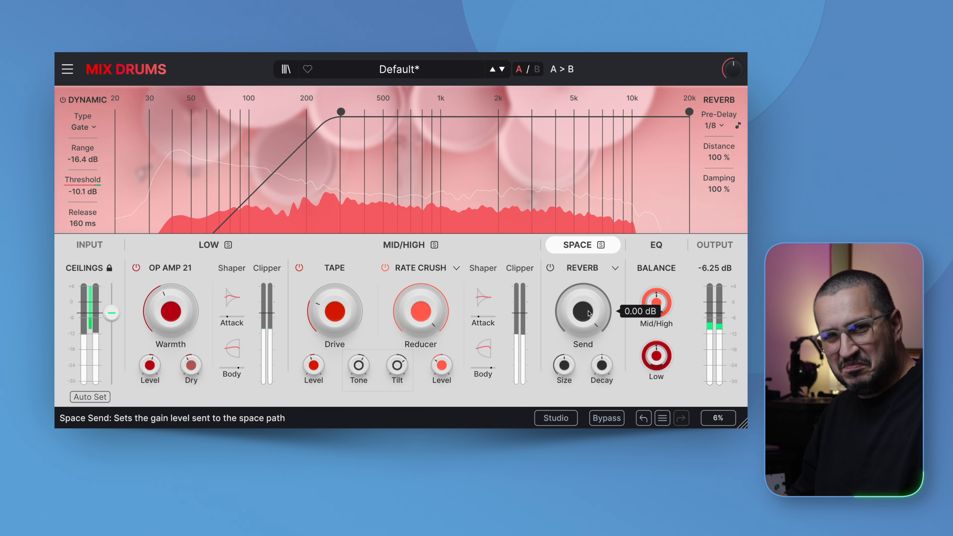
{"action": "left_click_drag", "start_coordinate": [588, 320], "coordinate": [567, 349]}
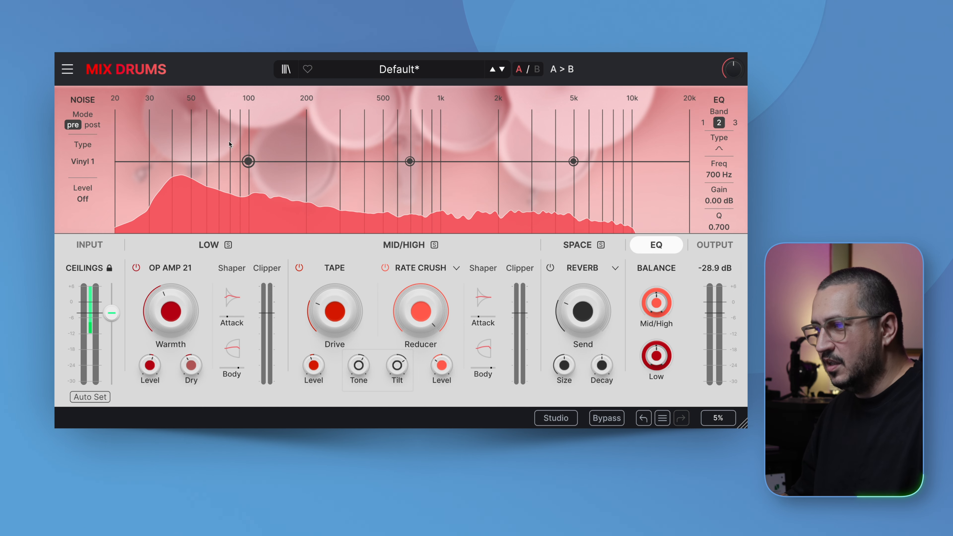
In the EQ section, boost band 1 by 1.96 dB at 92 Hz, cut band 2 near 1.1 kHz, and boost band 3 by 1.61 dB at 6.98 kHz.
{"action": "left_click_drag", "start_coordinate": [249, 161], "coordinate": [241, 152]}
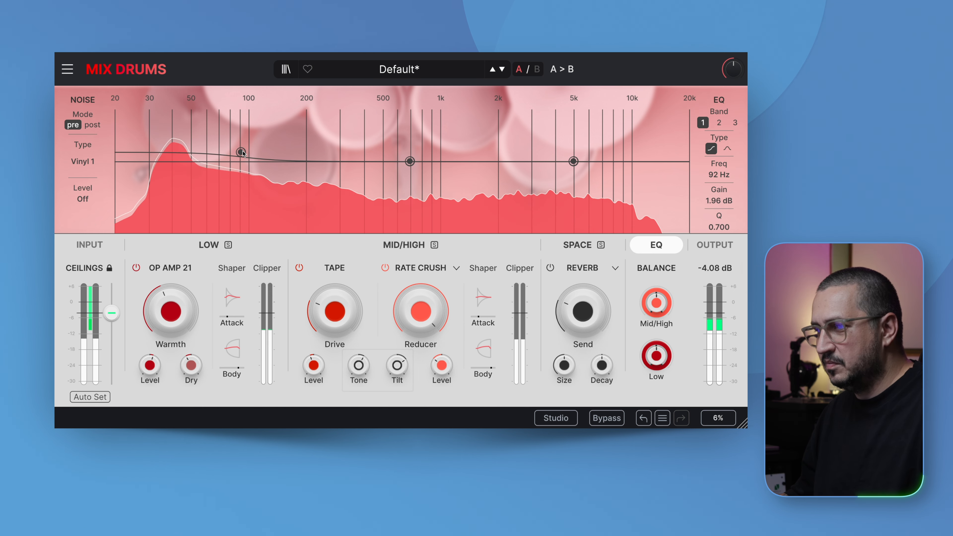
{"action": "left_click_drag", "start_coordinate": [410, 161], "coordinate": [452, 168]}
{"action": "left_click_drag", "start_coordinate": [574, 162], "coordinate": [602, 153]}
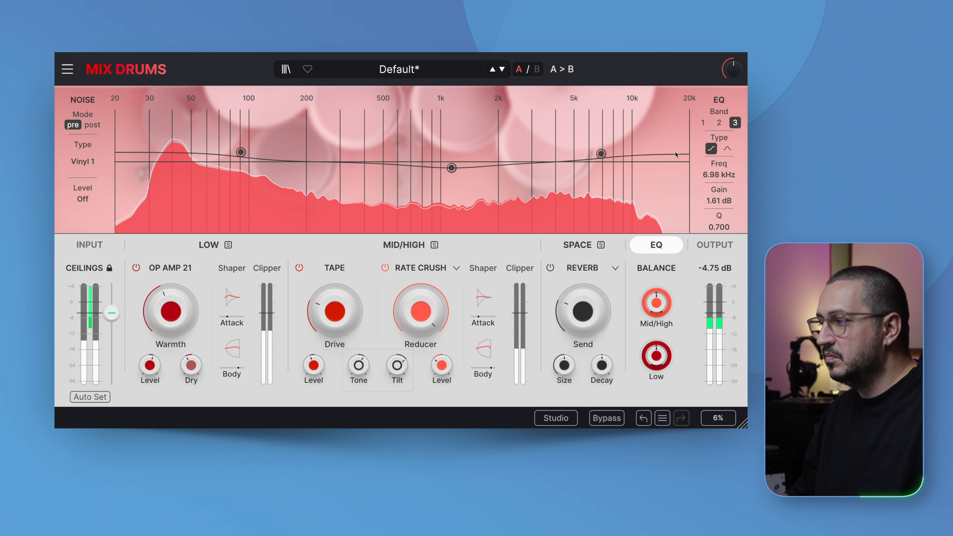
Change the filter type of EQ band 3 from shelf to bell.
{"action": "left_click", "coordinate": [710, 150]}
{"action": "left_click", "coordinate": [709, 150]}
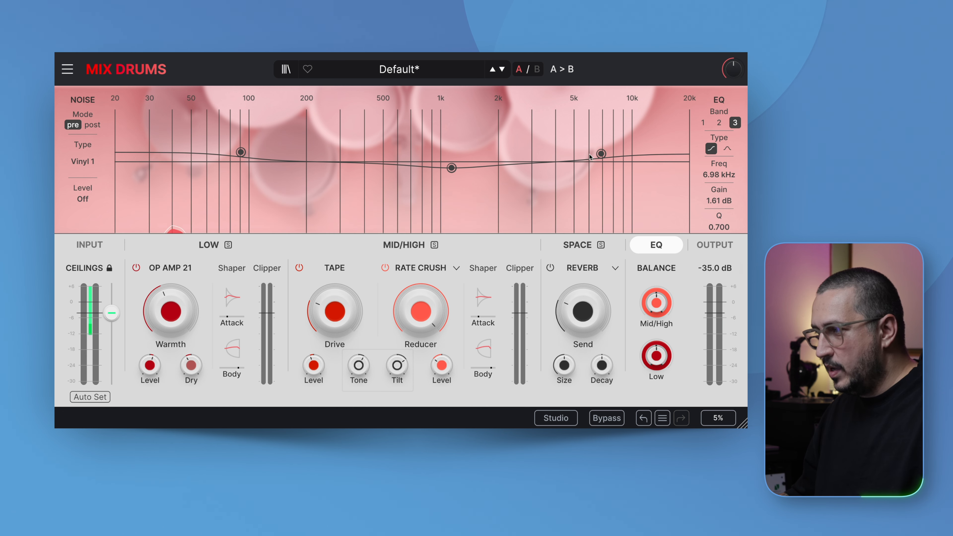
{"action": "left_click", "coordinate": [711, 153]}
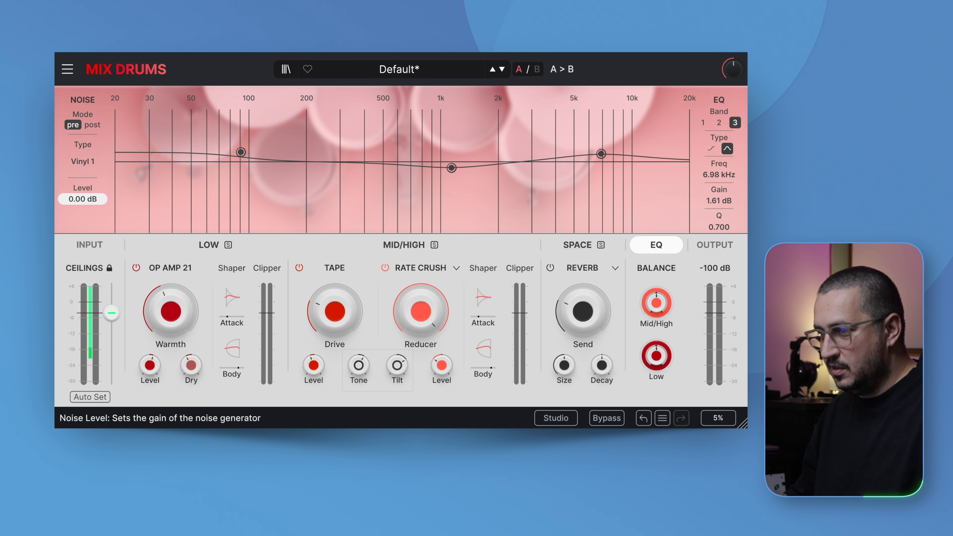
Play the loop with the noise generator at 0.00 dB in post mode and audition the Vinyl noise types, ending on Vinyl 7.
{"action": "key", "text": "space"}
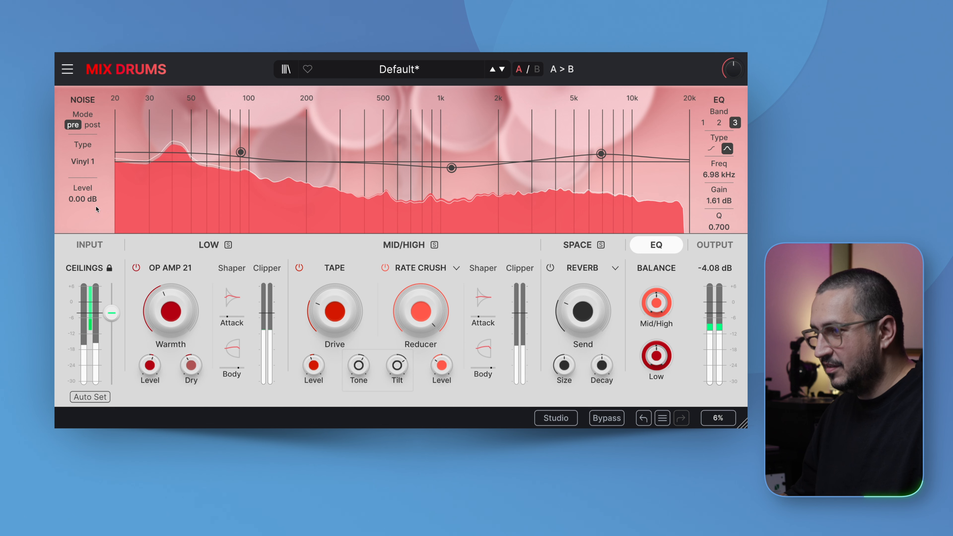
{"action": "left_click", "coordinate": [92, 126]}
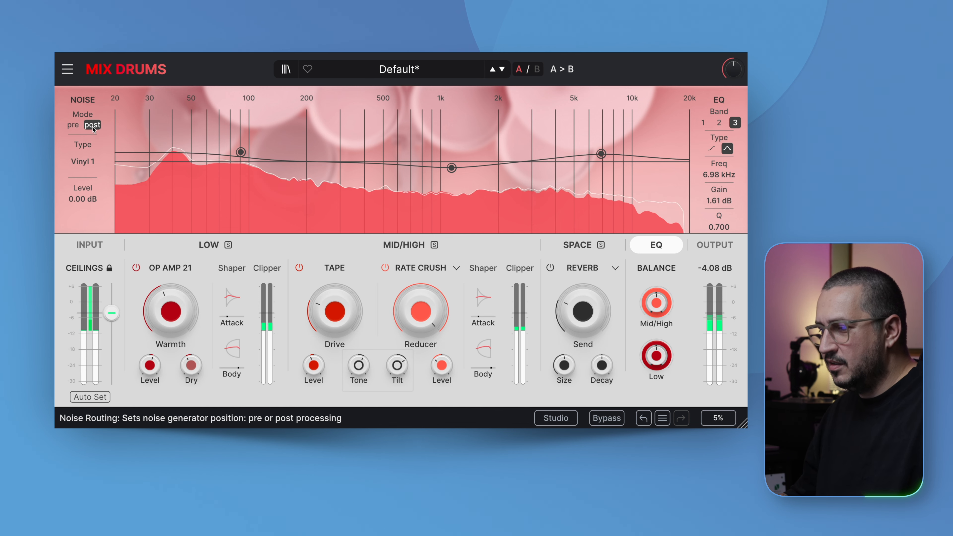
{"action": "left_click", "coordinate": [83, 162]}
{"action": "left_click", "coordinate": [226, 228]}
{"action": "left_click", "coordinate": [224, 245]}
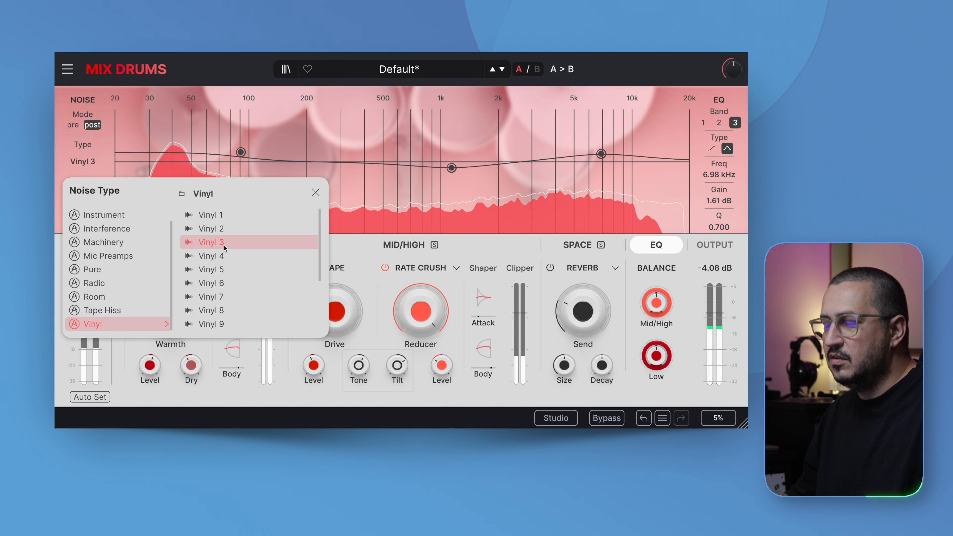
{"action": "left_click", "coordinate": [223, 256]}
{"action": "scroll", "coordinate": [221, 259], "scroll_direction": "down", "scroll_amount": 2}
{"action": "left_click", "coordinate": [219, 267]}
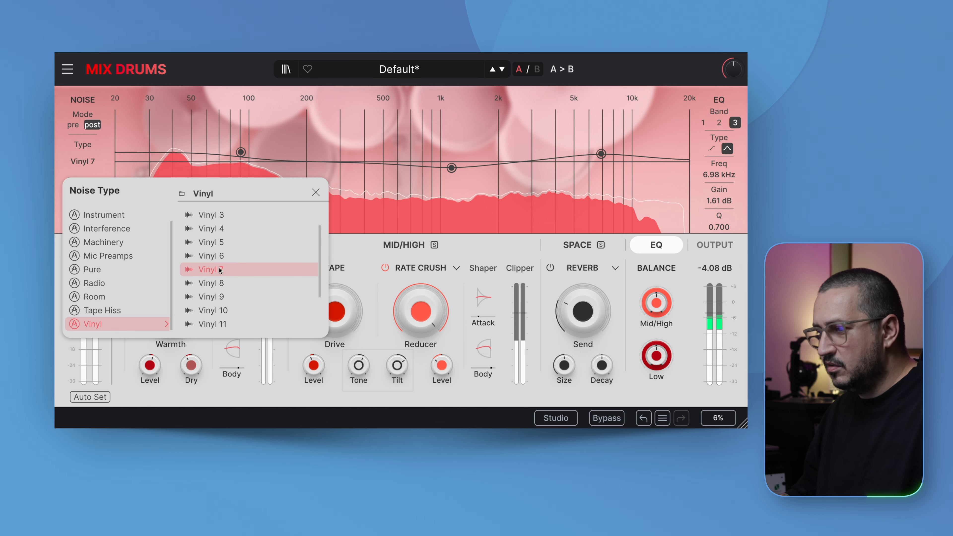
Audition Vinyl 11, pick Vinyl 12 as the noise type, and lower the noise level to about -13.4 dB.
{"action": "scroll", "coordinate": [219, 269], "scroll_direction": "down", "scroll_amount": 4}
{"action": "left_click", "coordinate": [221, 269]}
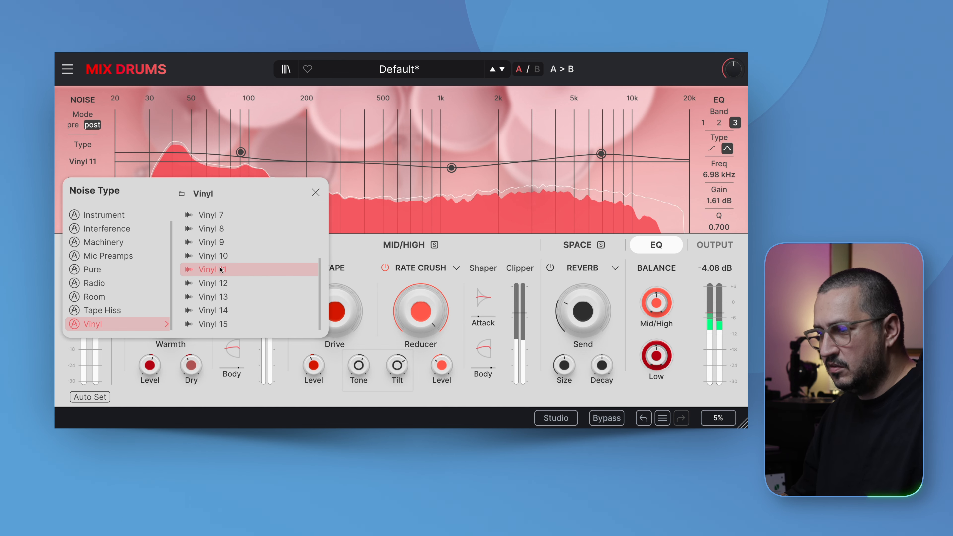
{"action": "left_click", "coordinate": [215, 282]}
{"action": "left_click", "coordinate": [316, 192]}
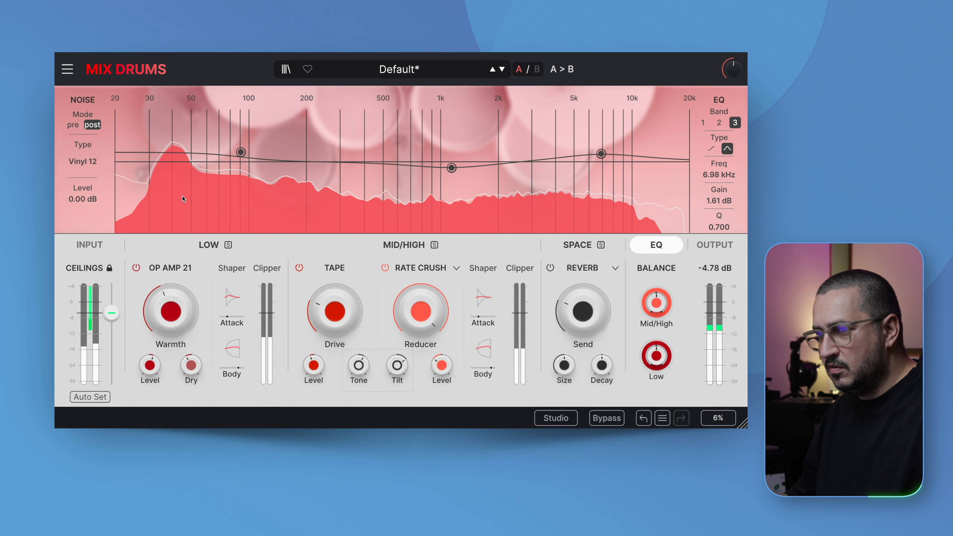
{"action": "left_click_drag", "start_coordinate": [82, 199], "coordinate": [83, 170]}
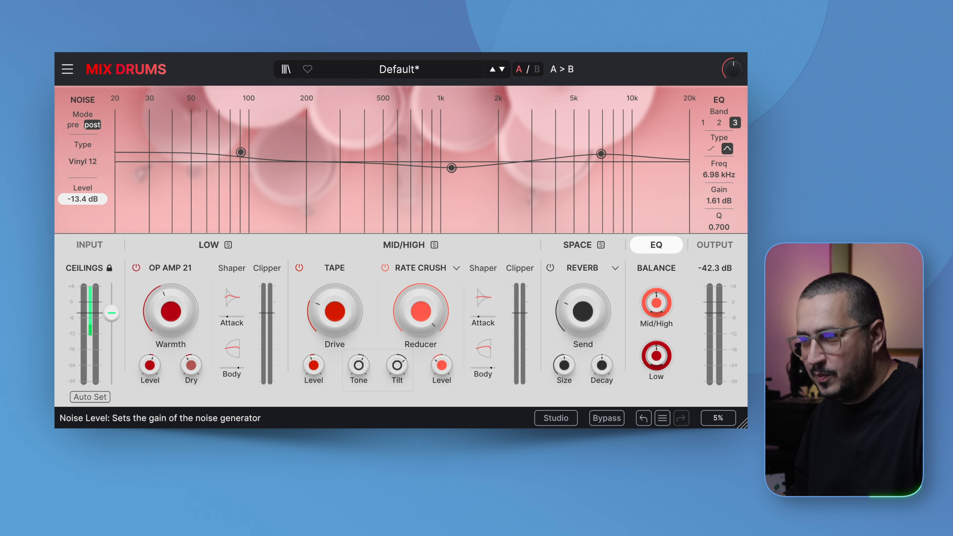
Audition the Interference noise types Lost Contact, Electronics Gone Wrong and Outside while the loop plays.
{"action": "left_click_drag", "start_coordinate": [83, 163], "coordinate": [83, 161]}
{"action": "left_click", "coordinate": [88, 164]}
{"action": "left_click", "coordinate": [106, 221]}
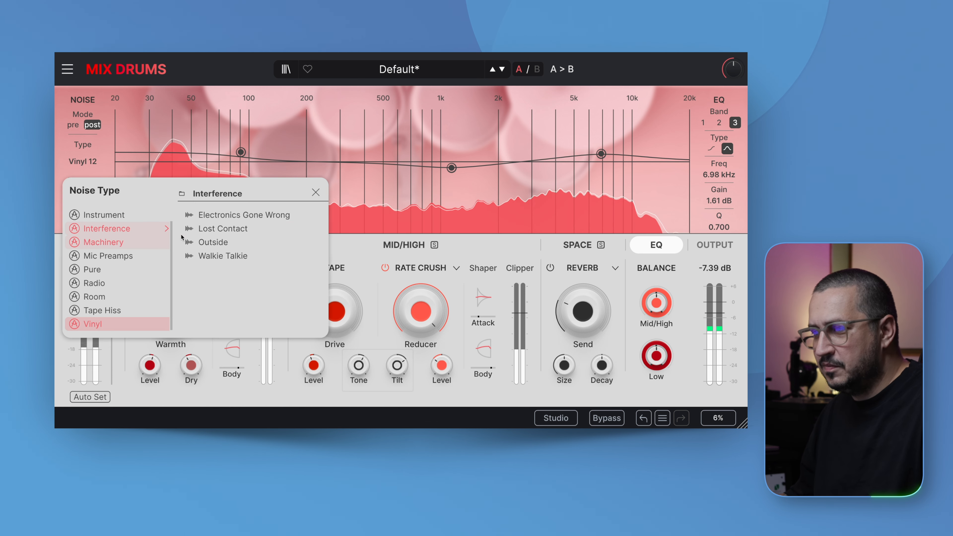
{"action": "left_click", "coordinate": [214, 229]}
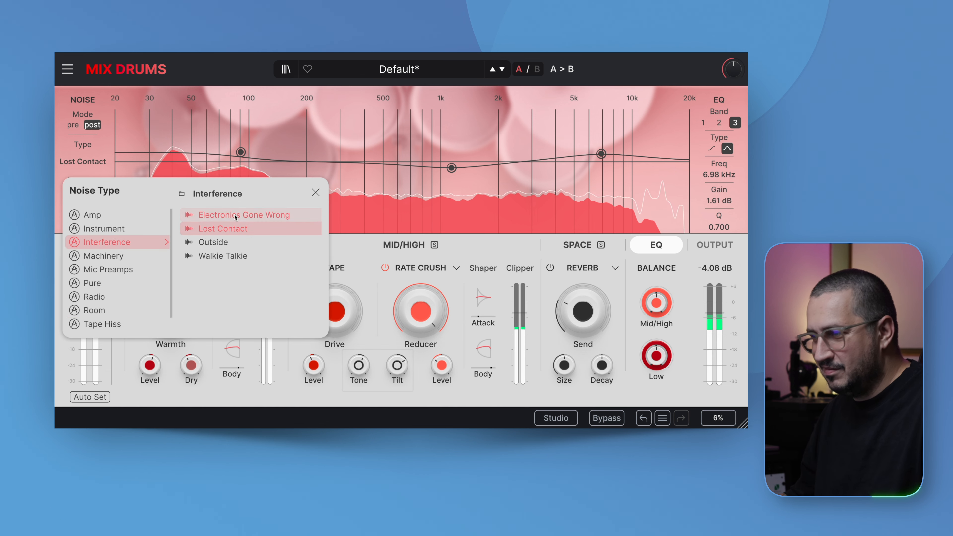
{"action": "left_click", "coordinate": [214, 215]}
{"action": "left_click", "coordinate": [220, 242]}
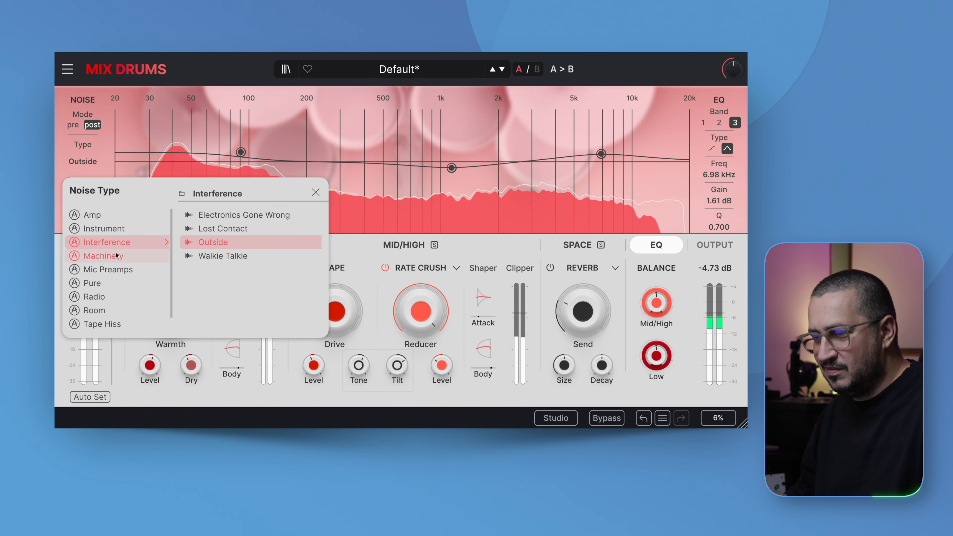
Audition the Machinery noise Fan and the Mic Preamps noises TSCM 244 and TFNK V672.
{"action": "mouse_move", "coordinate": [116, 256]}
{"action": "left_click", "coordinate": [215, 229]}
{"action": "mouse_move", "coordinate": [139, 267]}
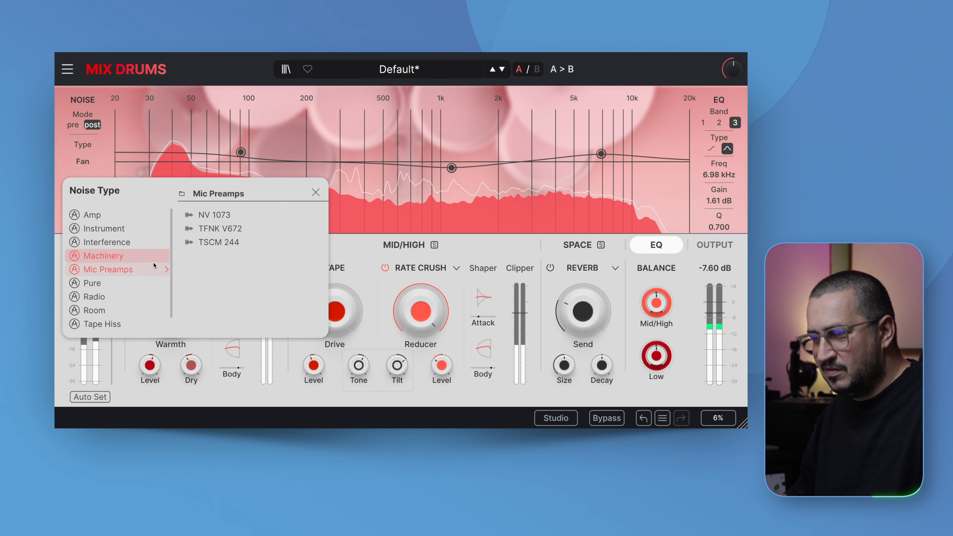
{"action": "left_click", "coordinate": [224, 243]}
{"action": "left_click", "coordinate": [216, 229]}
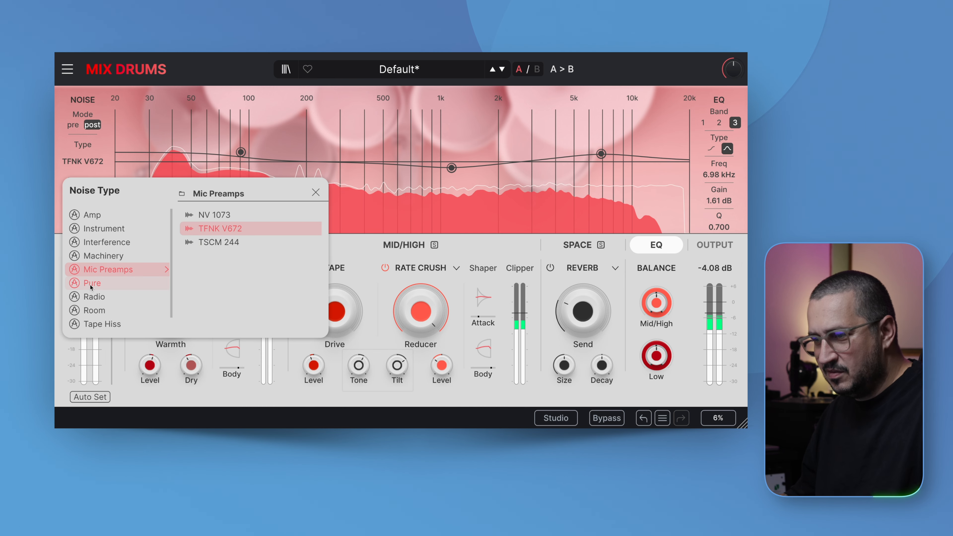
Audition White Noise, the Radio On noise, and the Room 3 and Room 6 noise types.
{"action": "mouse_move", "coordinate": [92, 283]}
{"action": "left_click", "coordinate": [227, 227]}
{"action": "scroll", "coordinate": [113, 285], "scroll_direction": "down", "scroll_amount": 1}
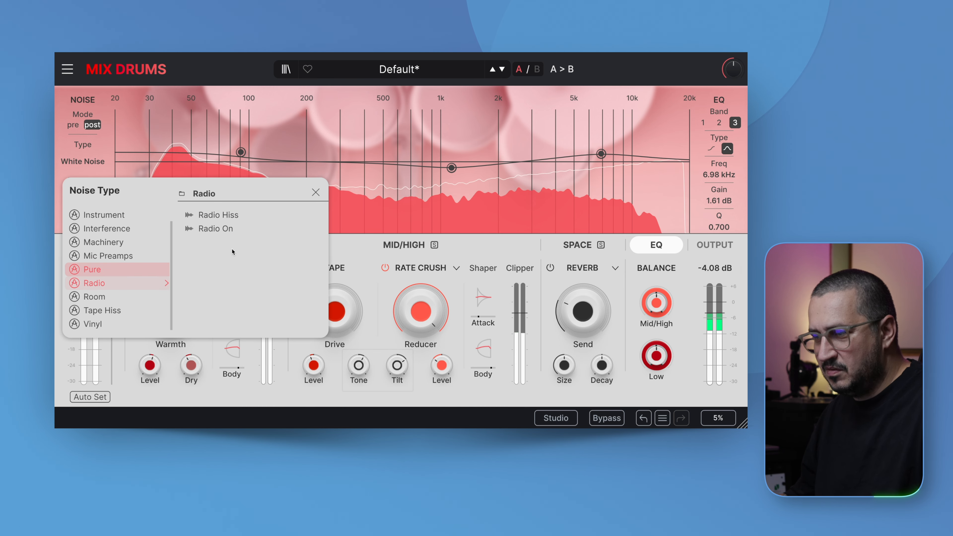
{"action": "left_click", "coordinate": [226, 229]}
{"action": "mouse_move", "coordinate": [117, 297]}
{"action": "left_click", "coordinate": [212, 242]}
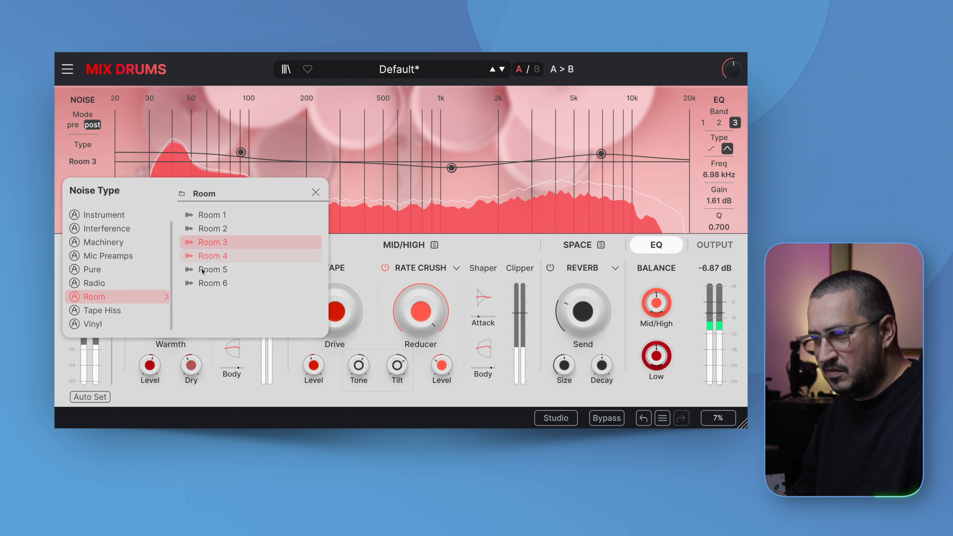
{"action": "left_click", "coordinate": [212, 284]}
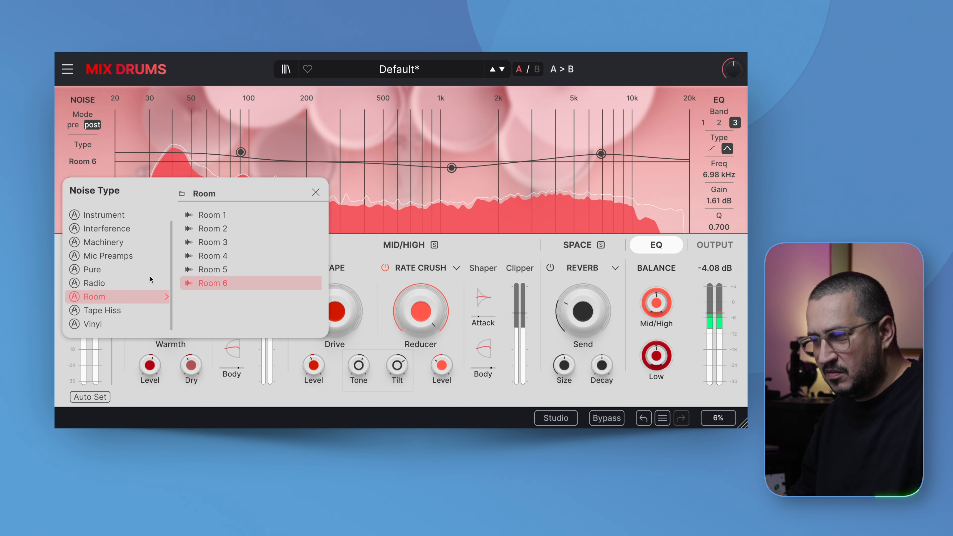
Audition Tape Hiss 4 and choose Vinyl 13 as the noise type.
{"action": "mouse_move", "coordinate": [105, 311]}
{"action": "left_click", "coordinate": [206, 256]}
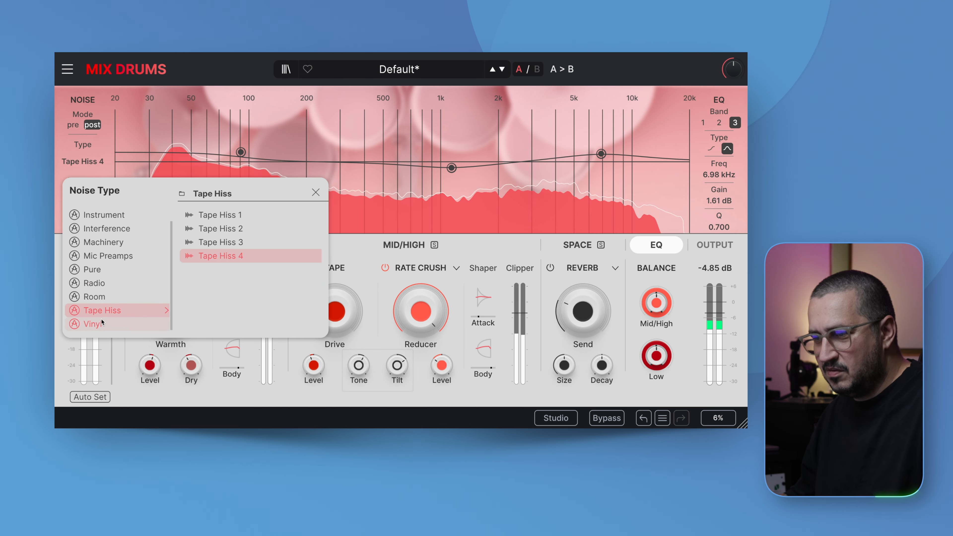
{"action": "mouse_move", "coordinate": [96, 321]}
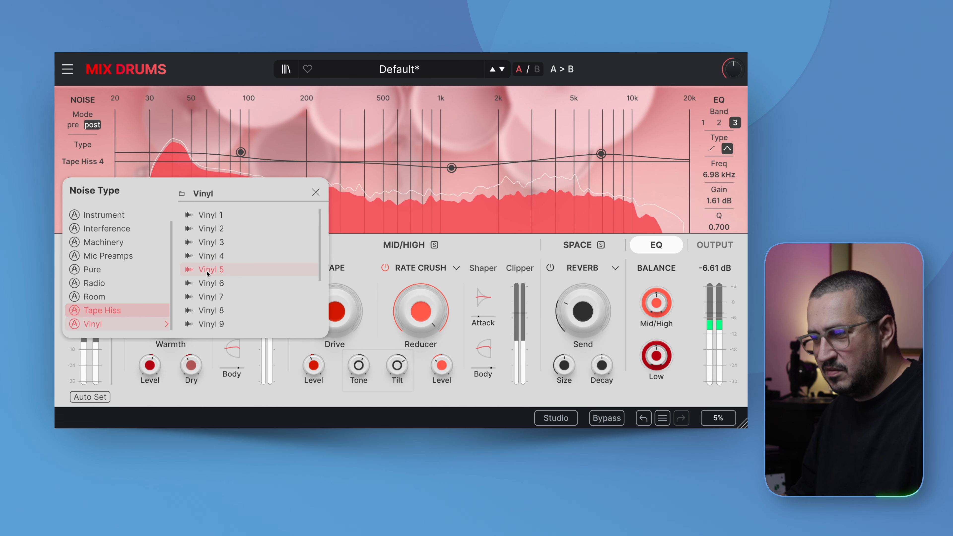
{"action": "left_click", "coordinate": [208, 273]}
{"action": "scroll", "coordinate": [212, 285], "scroll_direction": "down", "scroll_amount": 3}
{"action": "left_click", "coordinate": [221, 297]}
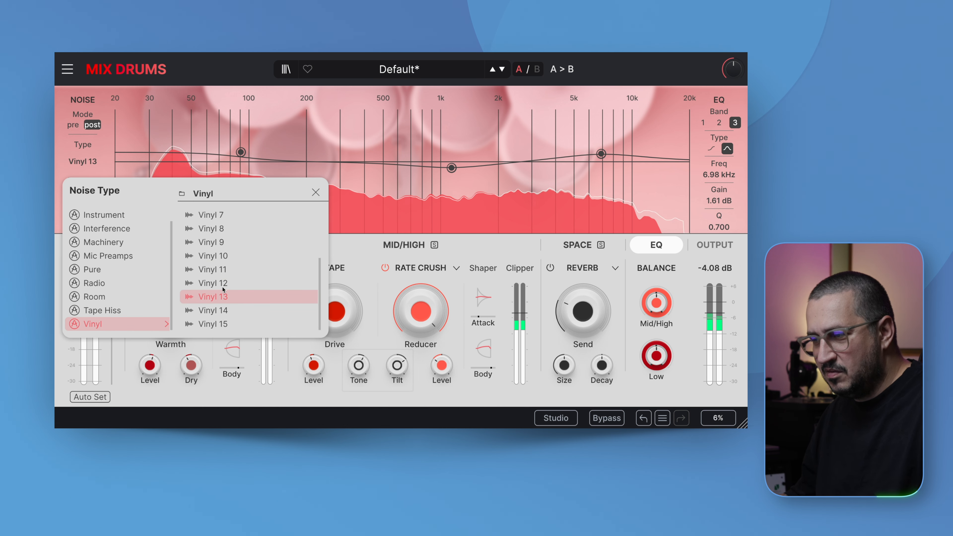
{"action": "left_click", "coordinate": [315, 193]}
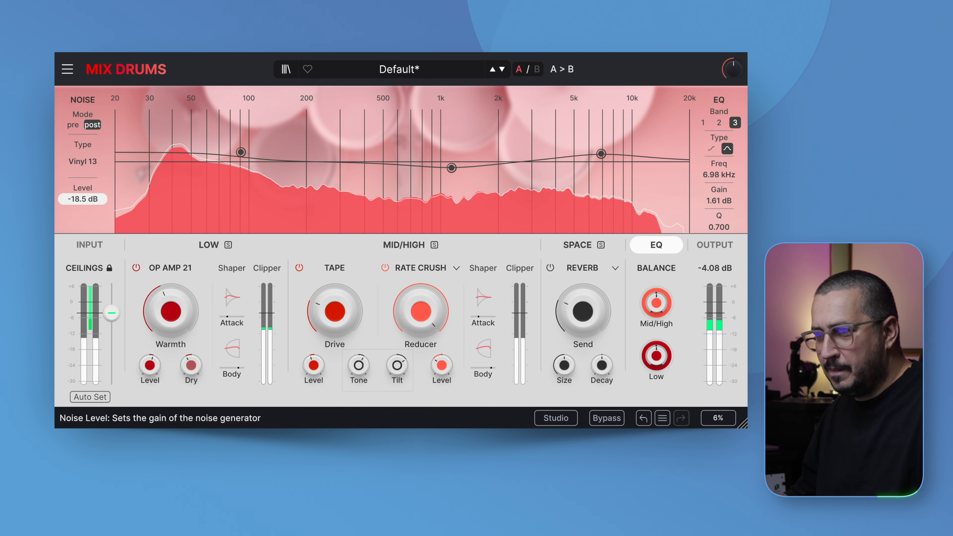
Switch the noise generator to pre mode and set its level to -28.0 dB.
{"action": "left_click", "coordinate": [72, 125]}
{"action": "mouse_move", "coordinate": [83, 199]}
{"action": "left_mouse_down"}
{"action": "mouse_move", "coordinate": [83, 210]}
{"action": "mouse_move", "coordinate": [85, 199]}
{"action": "left_mouse_up"}
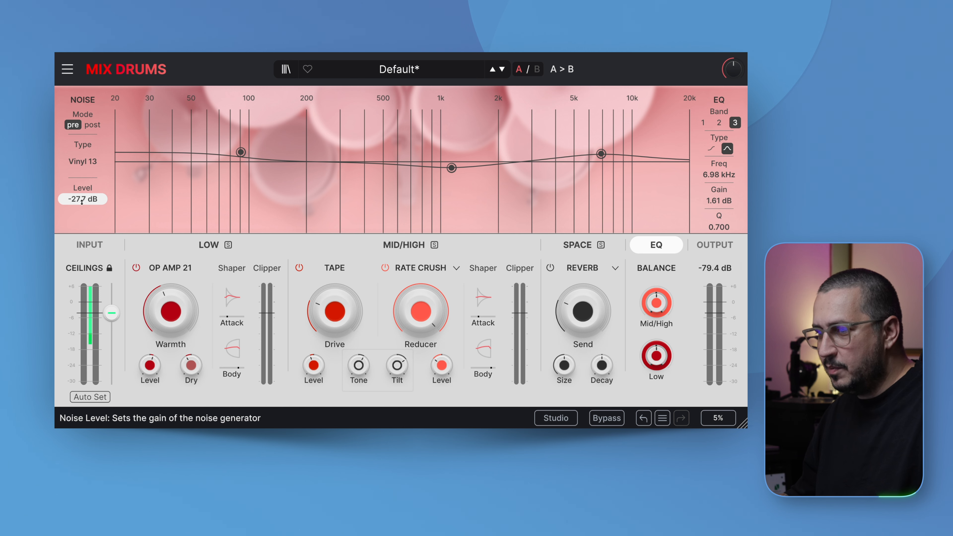
{"action": "key", "text": "space"}
{"action": "left_click_drag", "start_coordinate": [82, 202], "coordinate": [82, 203]}
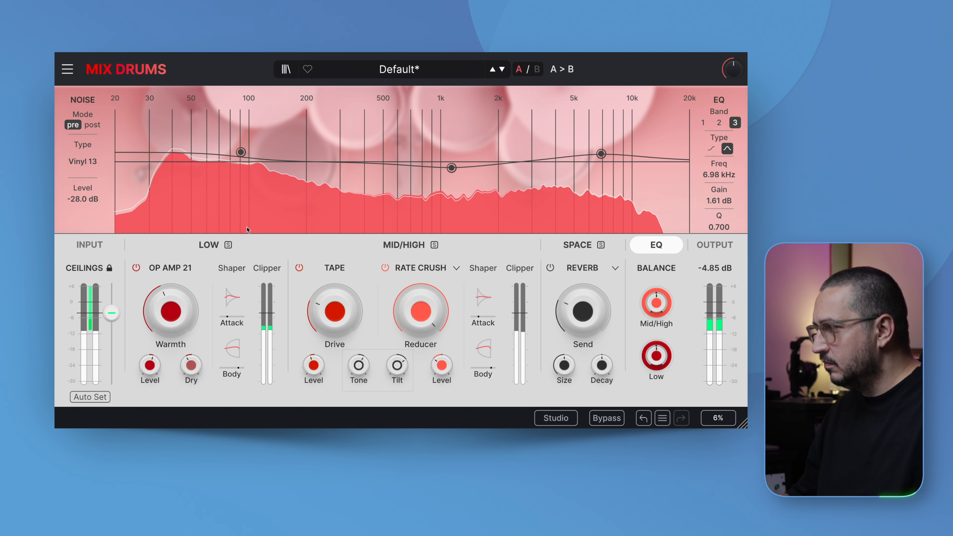
Toggle the plug-in bypass repeatedly to compare the processed drum loop with the dry signal.
{"action": "left_click", "coordinate": [609, 417]}
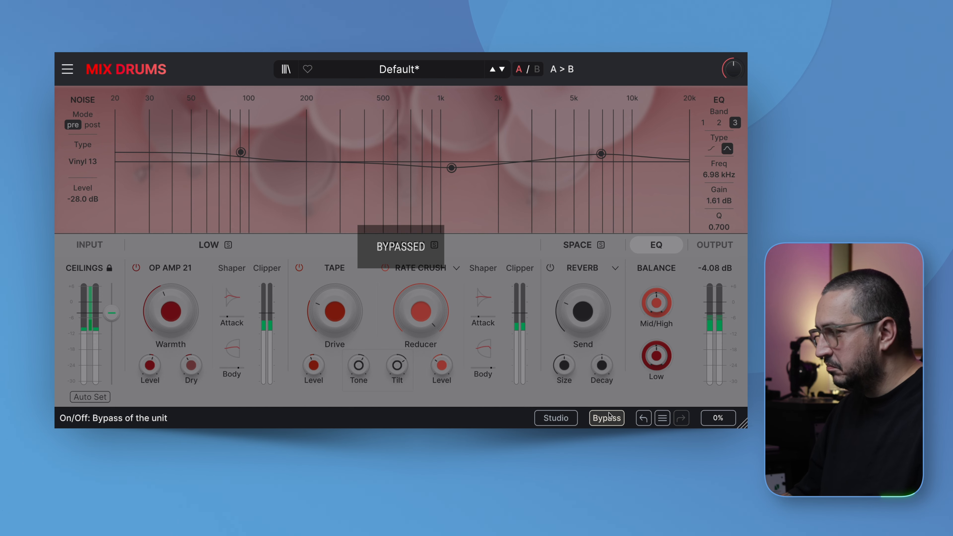
{"action": "left_click", "coordinate": [609, 417]}
{"action": "left_click", "coordinate": [609, 416]}
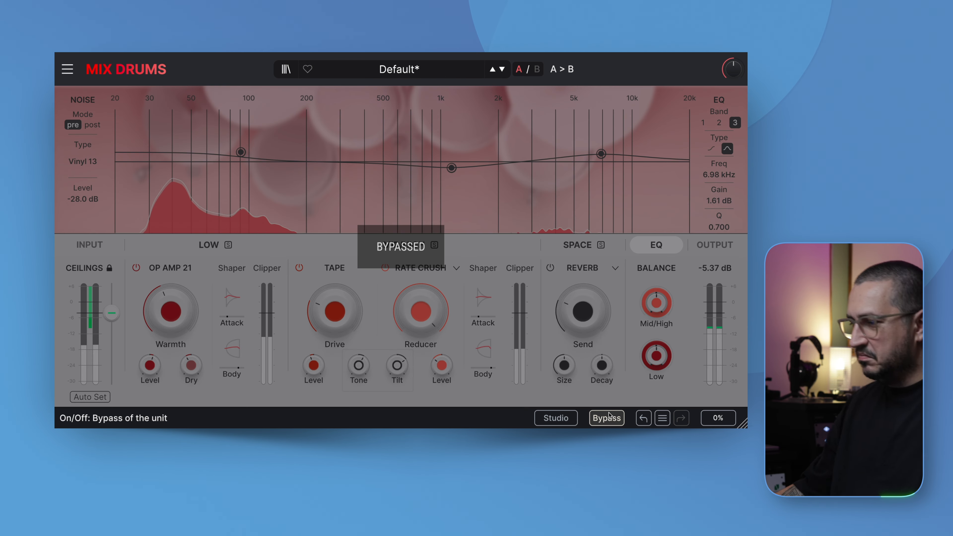
{"action": "left_click", "coordinate": [609, 417]}
{"action": "left_click", "coordinate": [608, 417]}
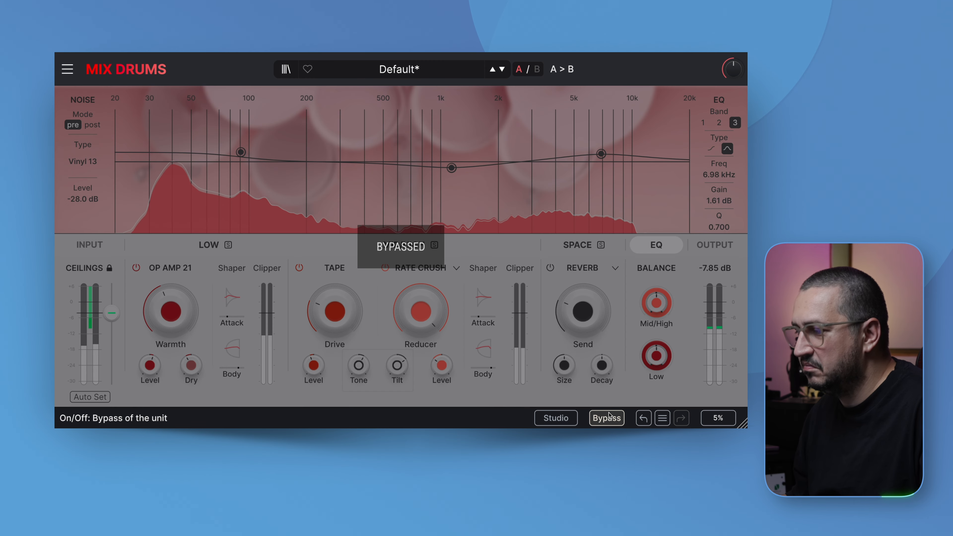
{"action": "left_click", "coordinate": [609, 417]}
{"action": "left_click", "coordinate": [609, 417]}
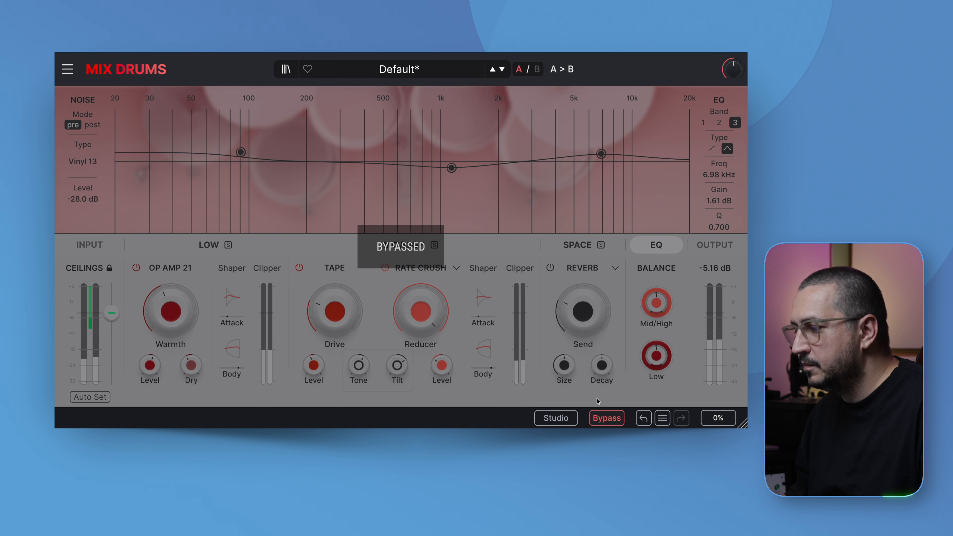
{"action": "left_click", "coordinate": [607, 418]}
Reload the Default preset to reset all modules, and auto-set the ceilings while a drum loop plays.
{"action": "left_click", "coordinate": [344, 69]}
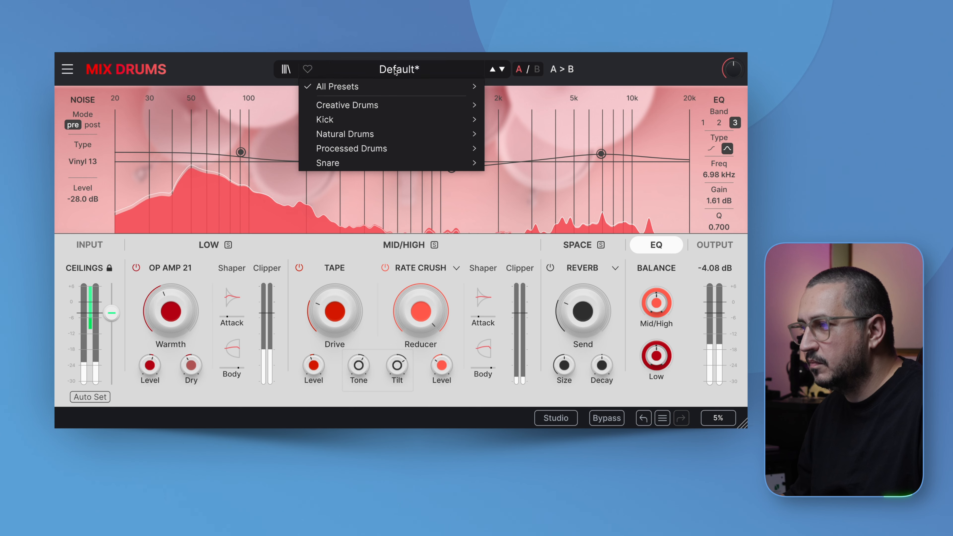
{"action": "mouse_move", "coordinate": [344, 90]}
{"action": "left_click", "coordinate": [507, 303]}
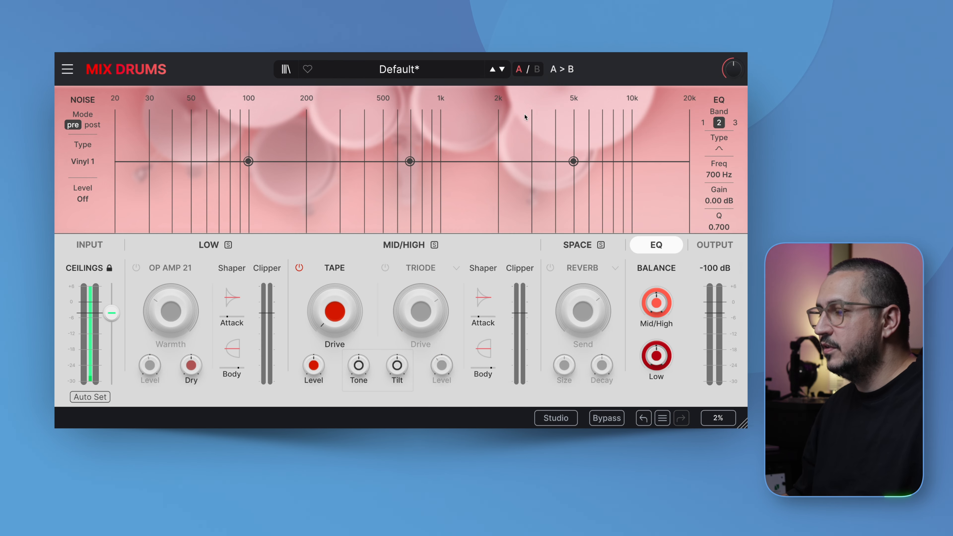
{"action": "key", "text": "space"}
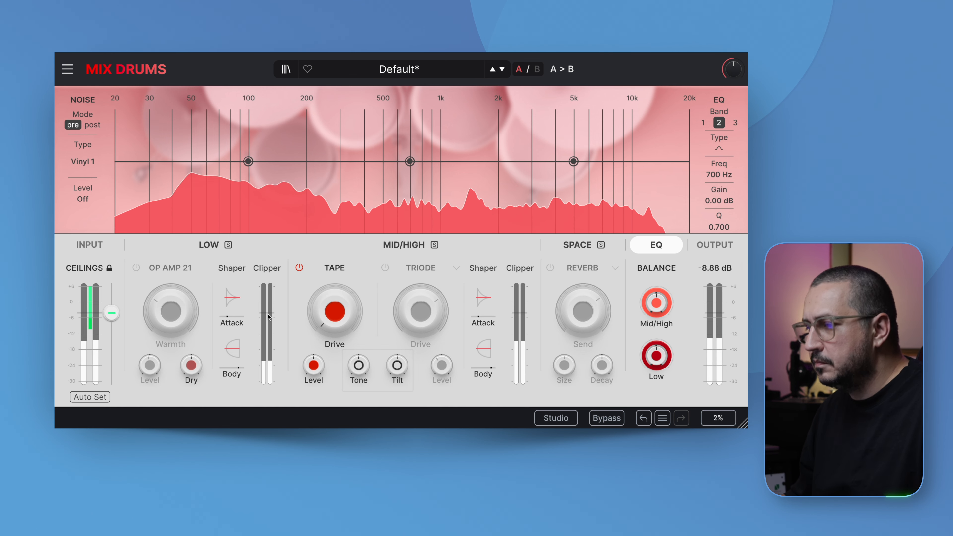
{"action": "left_click", "coordinate": [90, 397]}
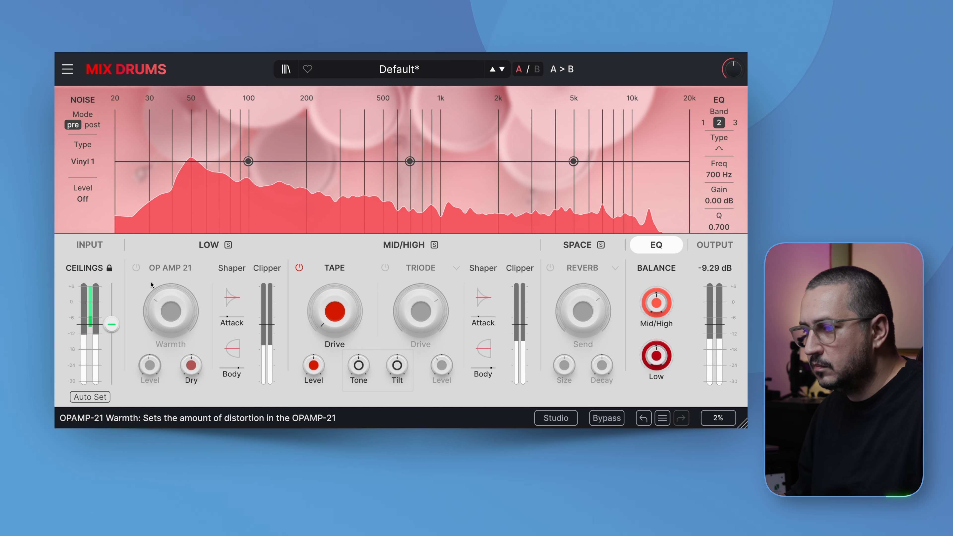
Enable OP AMP 21 and adjust its warmth, raise the Tape drive, and enable Triode at 100 % drive.
{"action": "left_click", "coordinate": [136, 268]}
{"action": "mouse_move", "coordinate": [171, 311]}
{"action": "left_mouse_down"}
{"action": "mouse_move", "coordinate": [171, 286]}
{"action": "mouse_move", "coordinate": [171, 317]}
{"action": "left_mouse_up"}
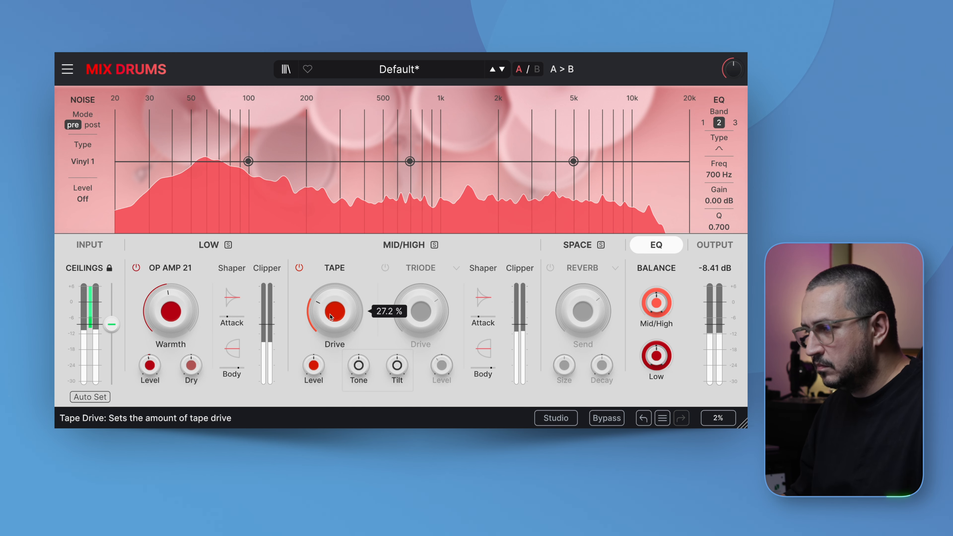
{"action": "left_click", "coordinate": [385, 269]}
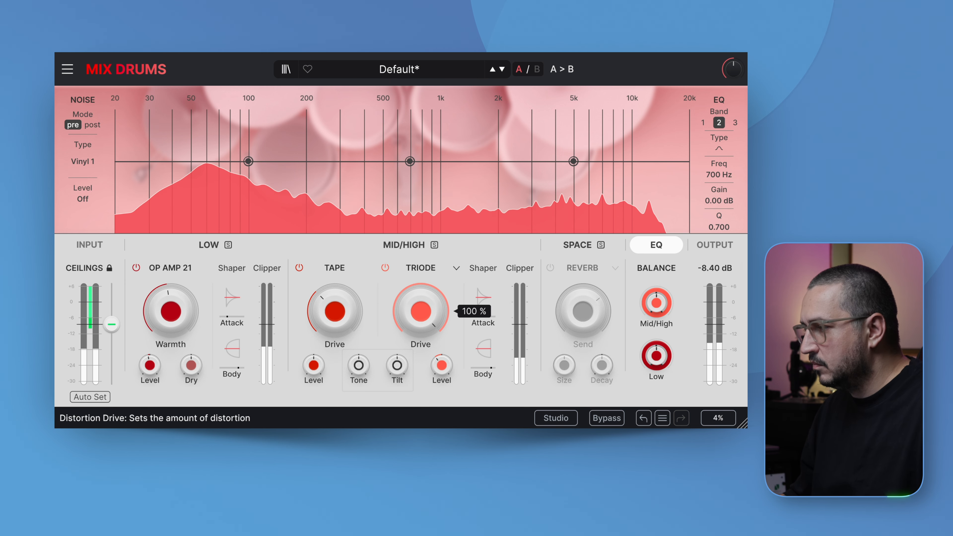
Adjust the Mid/High Body shaper and change the Mid/High distortion model to the digital Bit Crush.
{"action": "left_click_drag", "start_coordinate": [483, 349], "coordinate": [484, 360]}
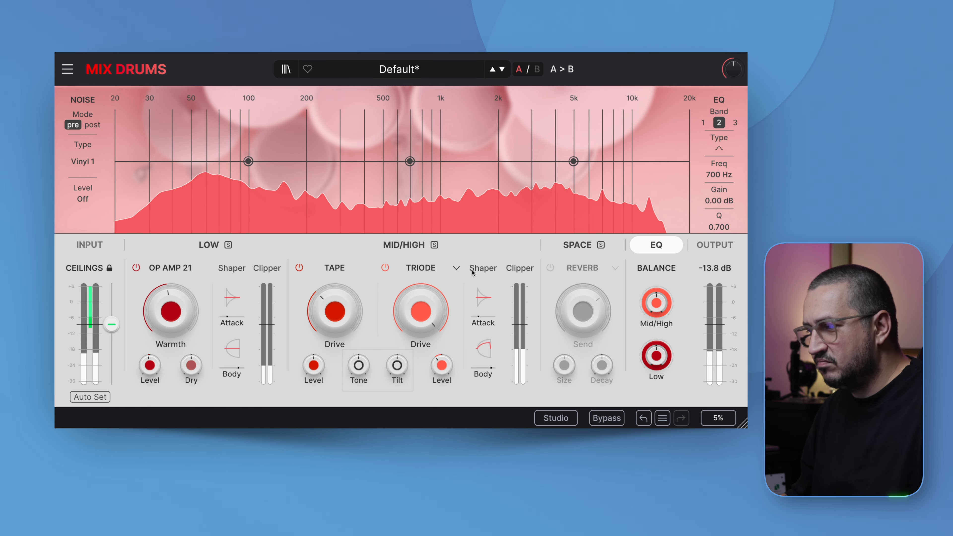
{"action": "left_click", "coordinate": [456, 267]}
{"action": "mouse_move", "coordinate": [453, 297]}
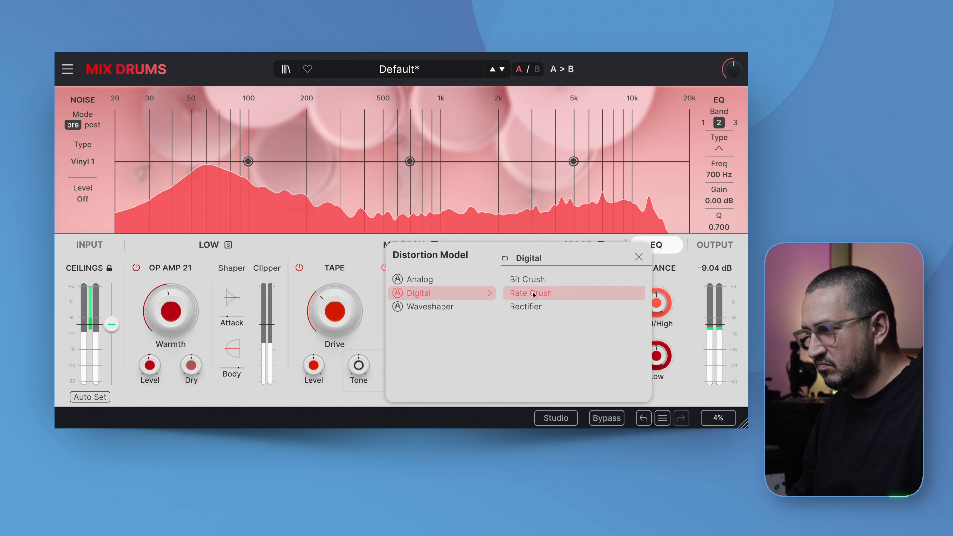
{"action": "left_click", "coordinate": [638, 258]}
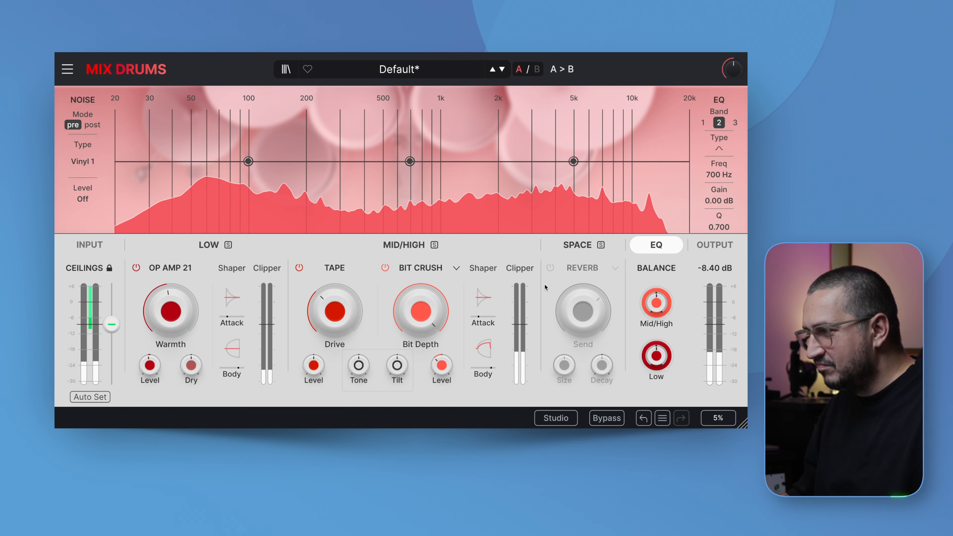
Enable the Space effect, switch it to convolution reverb, and set its send to 0.00 dB.
{"action": "left_click", "coordinate": [550, 268]}
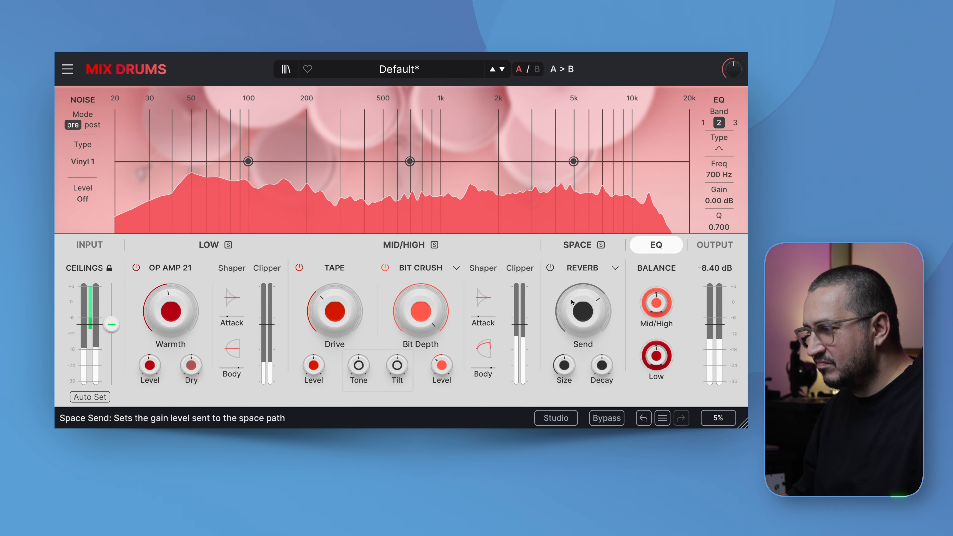
{"action": "left_click", "coordinate": [615, 268]}
{"action": "left_click", "coordinate": [558, 269]}
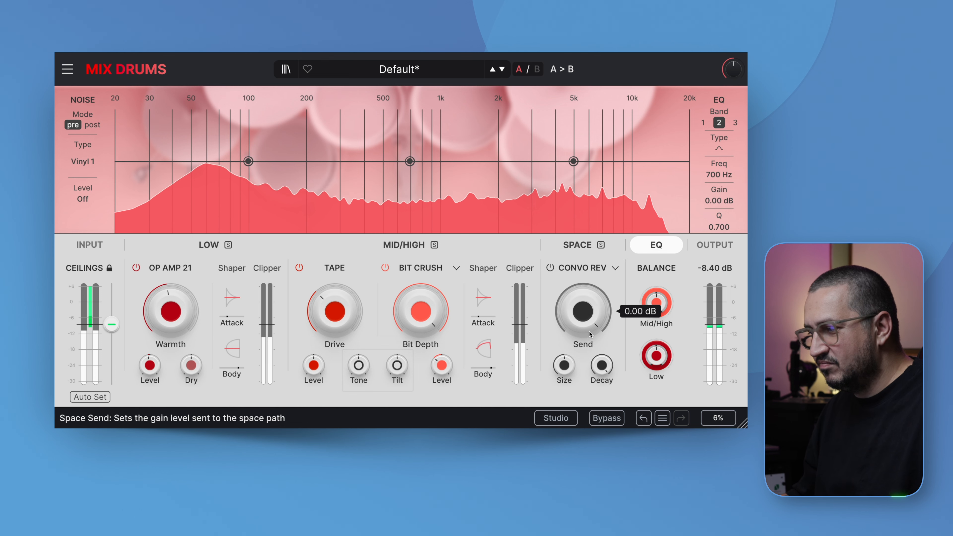
Set the convolution reverb's impulse response to Flight To Mars from the Creative category.
{"action": "left_click", "coordinate": [583, 246]}
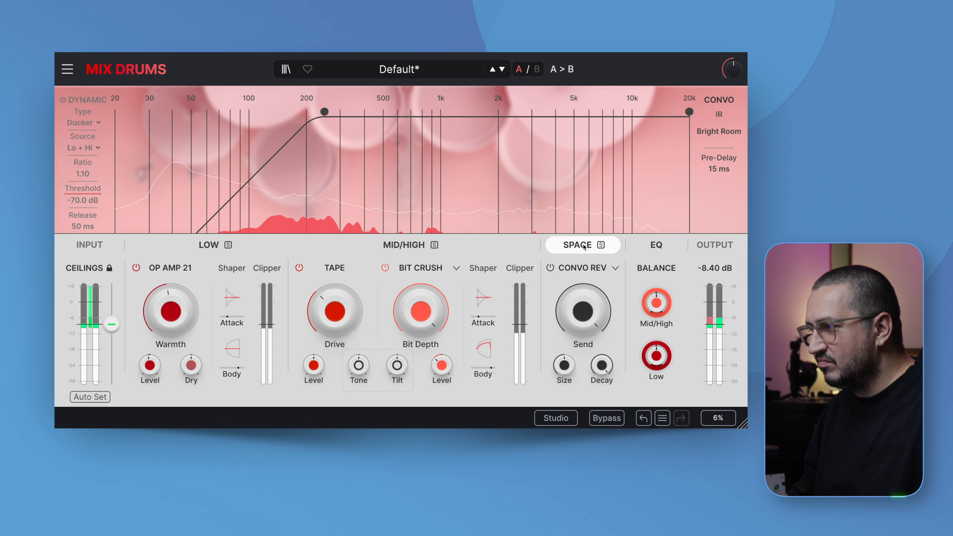
{"action": "left_click", "coordinate": [716, 132]}
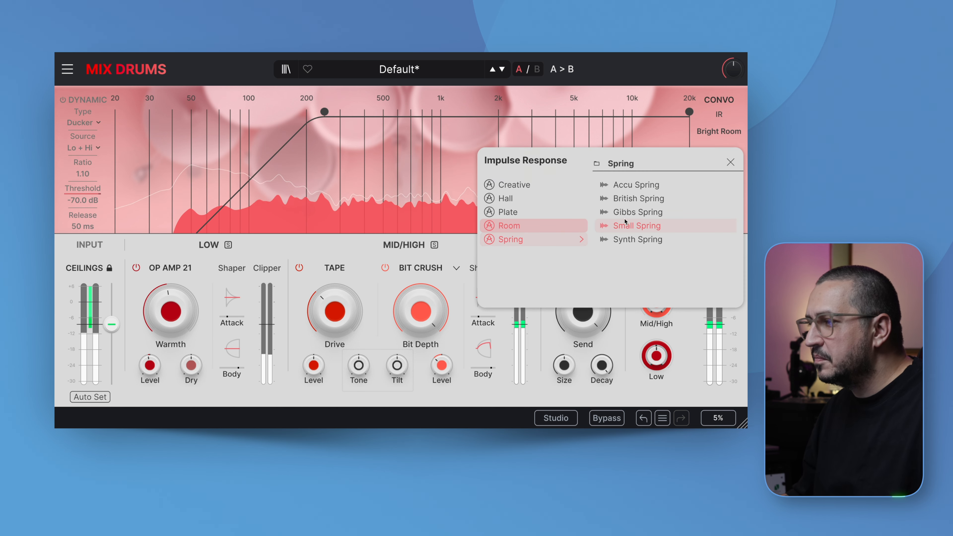
{"action": "mouse_move", "coordinate": [532, 185]}
{"action": "left_click", "coordinate": [625, 186]}
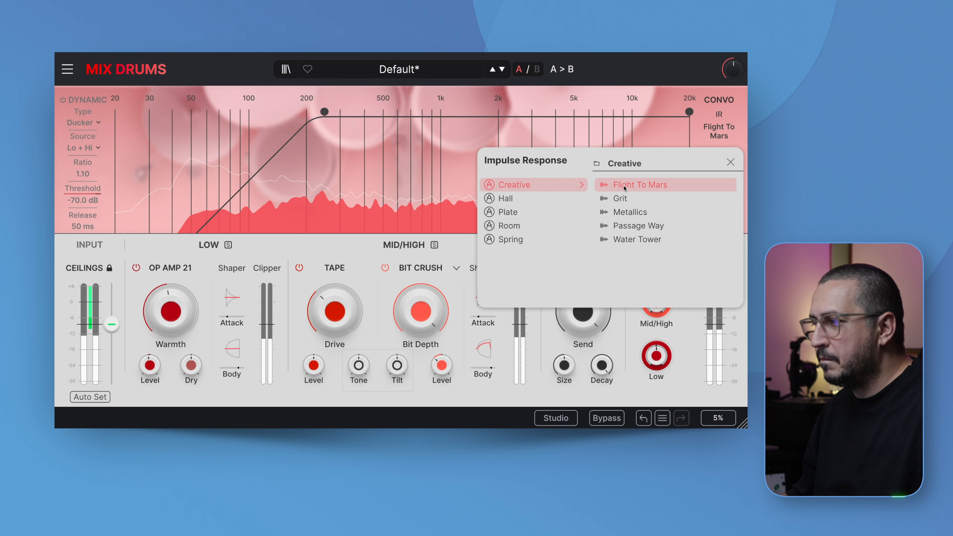
Change the convolution reverb's impulse response to Grit and set its pre-delay to 22 ms.
{"action": "left_click", "coordinate": [620, 197]}
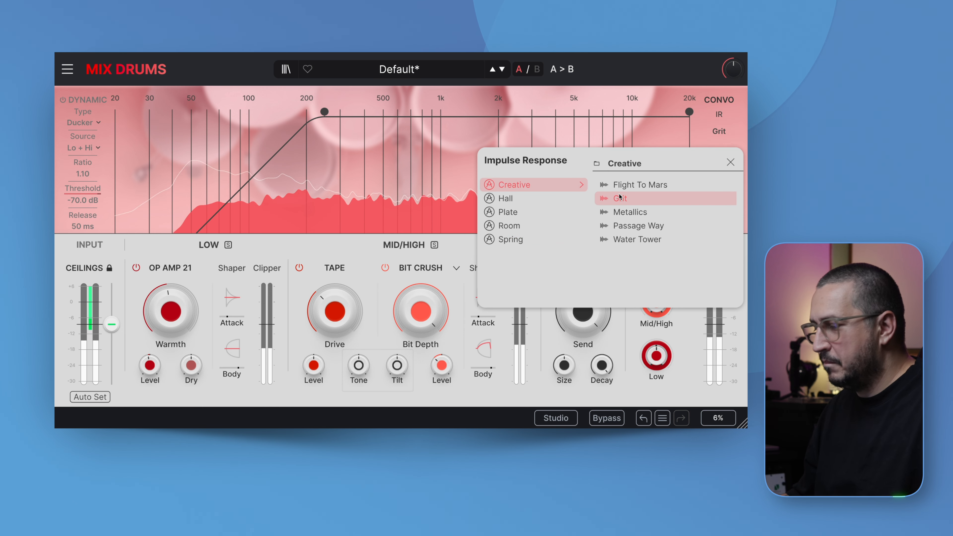
{"action": "left_click", "coordinate": [730, 162]}
{"action": "left_click_drag", "start_coordinate": [719, 168], "coordinate": [719, 161]}
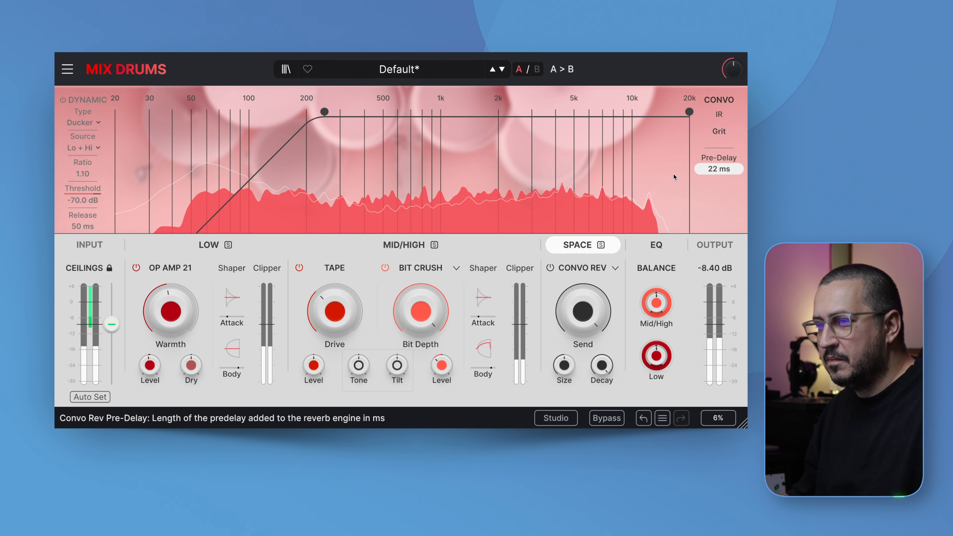
Enable the reverb's ducker with Low as its source and a ratio of 2.50, and compare the sound against bypass.
{"action": "left_click", "coordinate": [63, 100]}
{"action": "left_click", "coordinate": [81, 148]}
{"action": "left_click", "coordinate": [90, 200]}
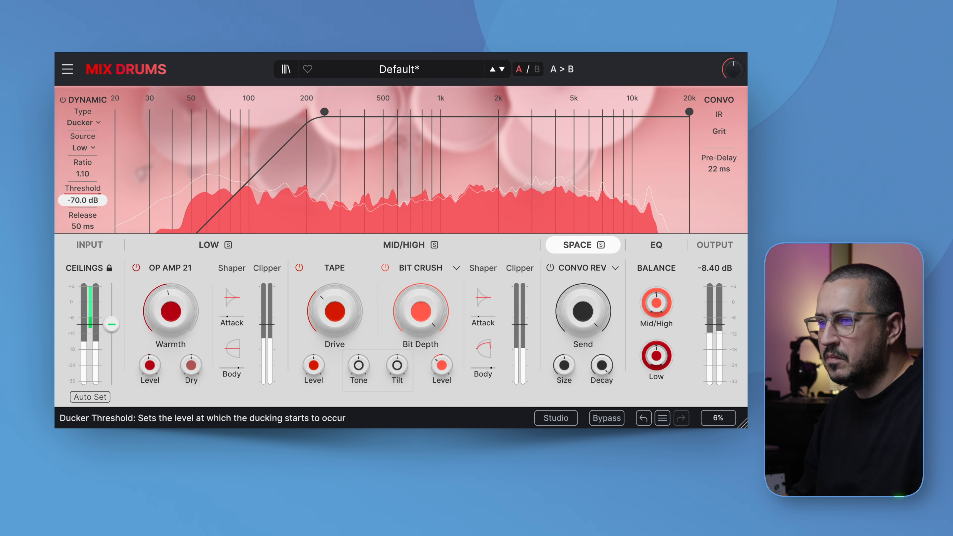
{"action": "left_click_drag", "start_coordinate": [83, 174], "coordinate": [83, 170]}
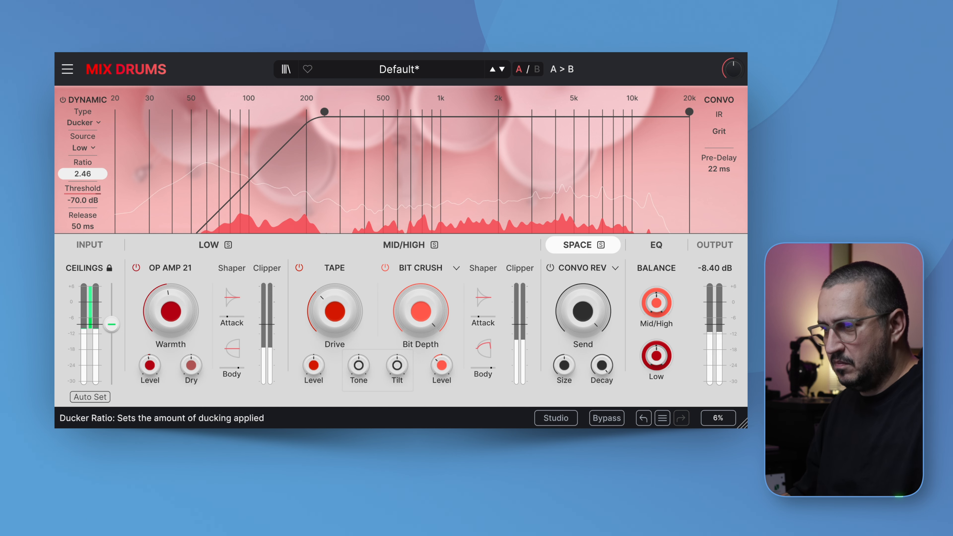
{"action": "left_click_drag", "start_coordinate": [84, 170], "coordinate": [101, 170]}
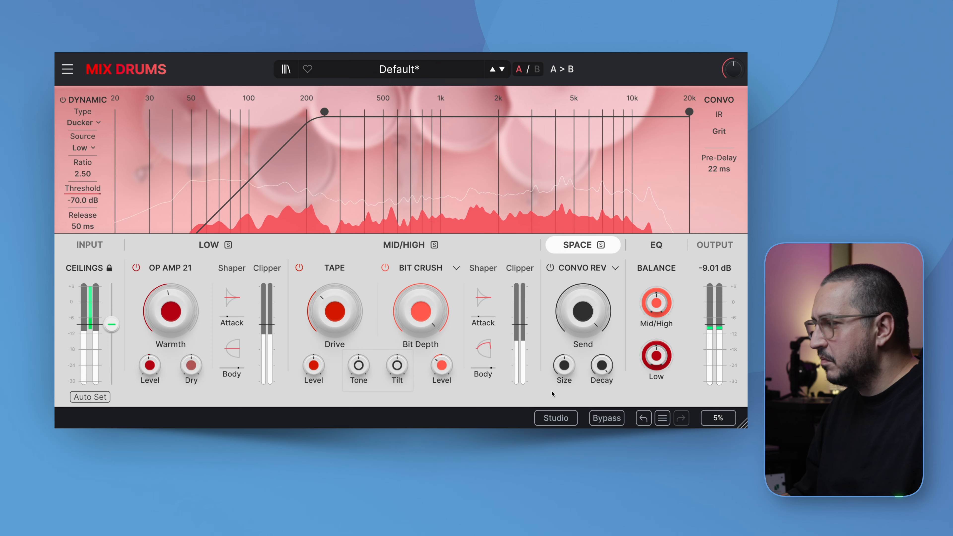
{"action": "left_click", "coordinate": [604, 418]}
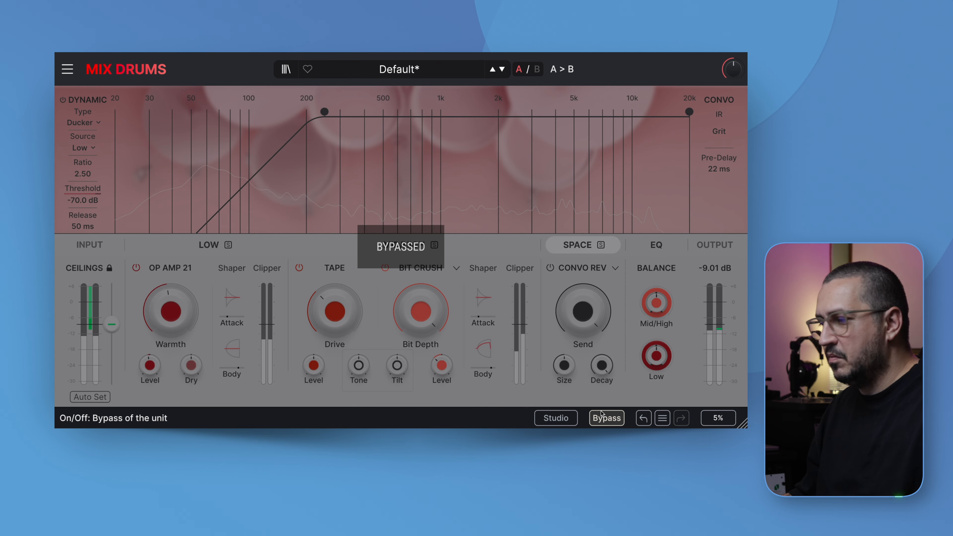
{"action": "left_click", "coordinate": [612, 420]}
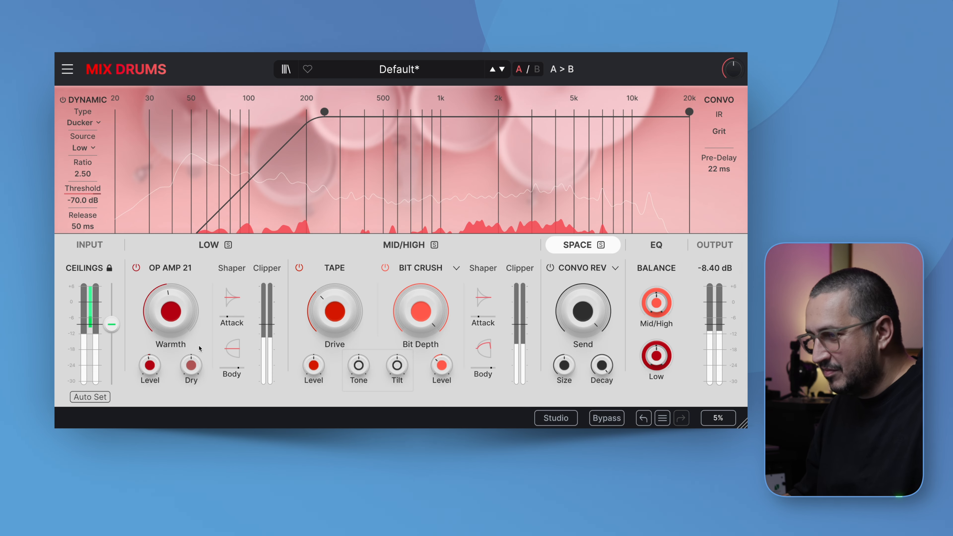
Lower the input ceilings' peak level and adjust the Mid/High and Low output balance.
{"action": "left_click_drag", "start_coordinate": [112, 324], "coordinate": [111, 338]}
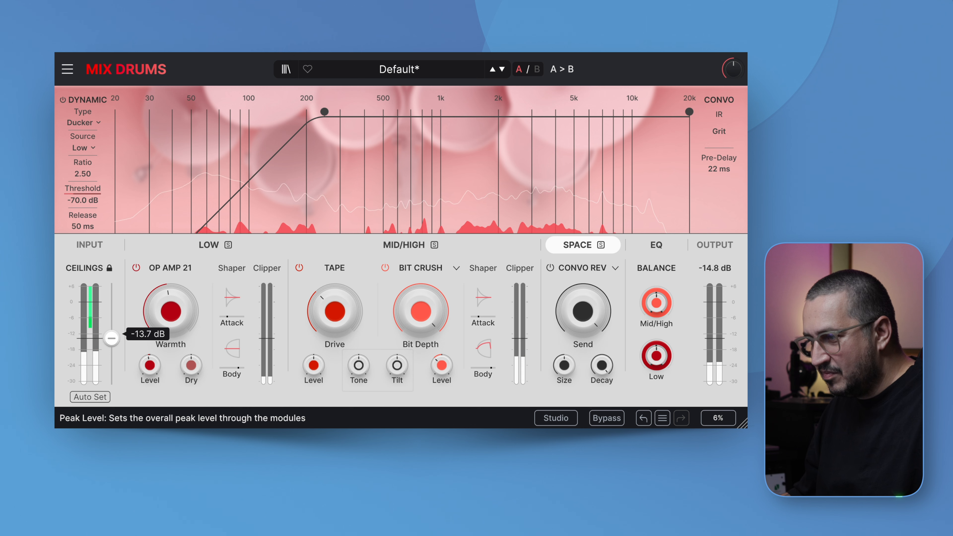
{"action": "left_click_drag", "start_coordinate": [112, 339], "coordinate": [111, 336]}
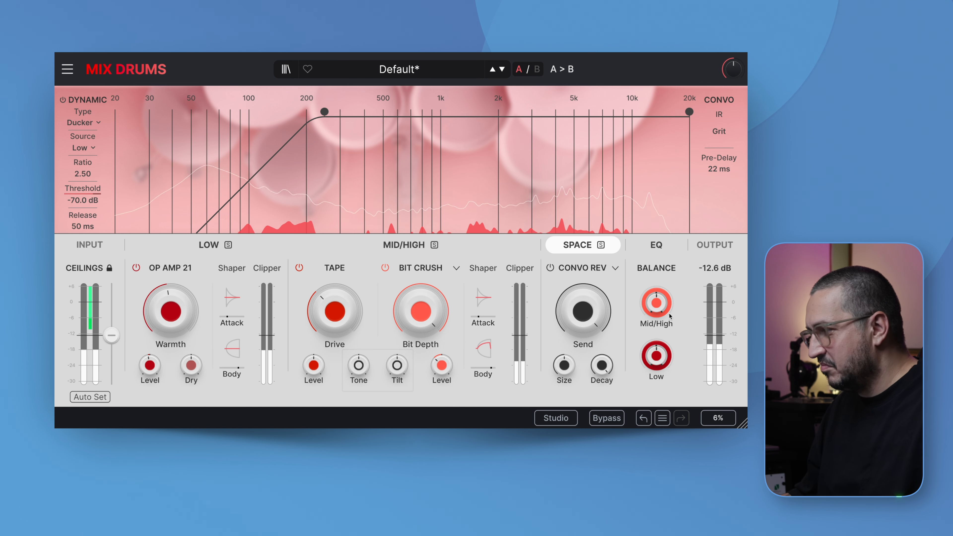
{"action": "mouse_move", "coordinate": [656, 303]}
{"action": "left_mouse_down"}
{"action": "mouse_move", "coordinate": [657, 355]}
{"action": "mouse_move", "coordinate": [656, 306]}
{"action": "left_mouse_up"}
{"action": "left_click_drag", "start_coordinate": [657, 356], "coordinate": [657, 346]}
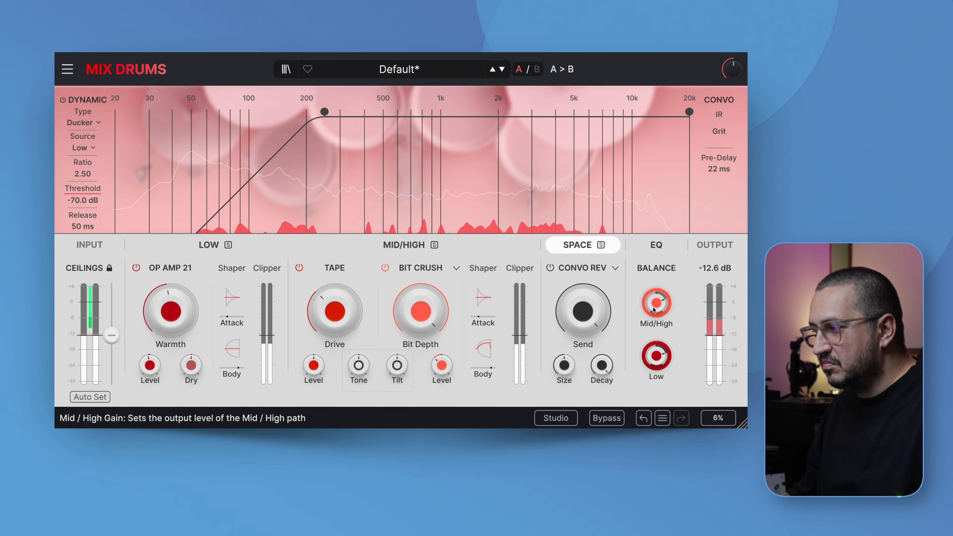
Show the EQ and noise settings, set the noise mode to post, and set its level to 0.00 dB.
{"action": "left_click", "coordinate": [654, 249]}
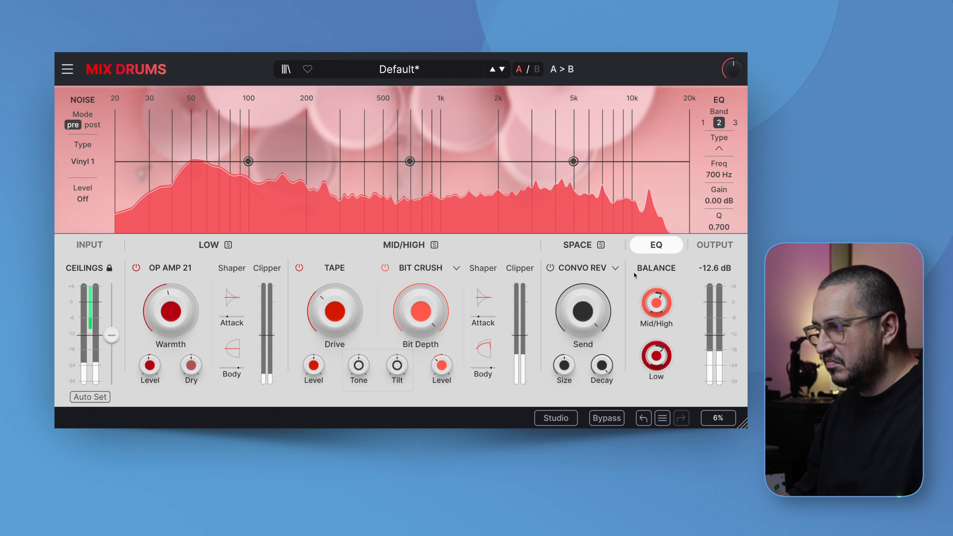
{"action": "left_click", "coordinate": [91, 125]}
{"action": "double_click", "coordinate": [83, 198]}
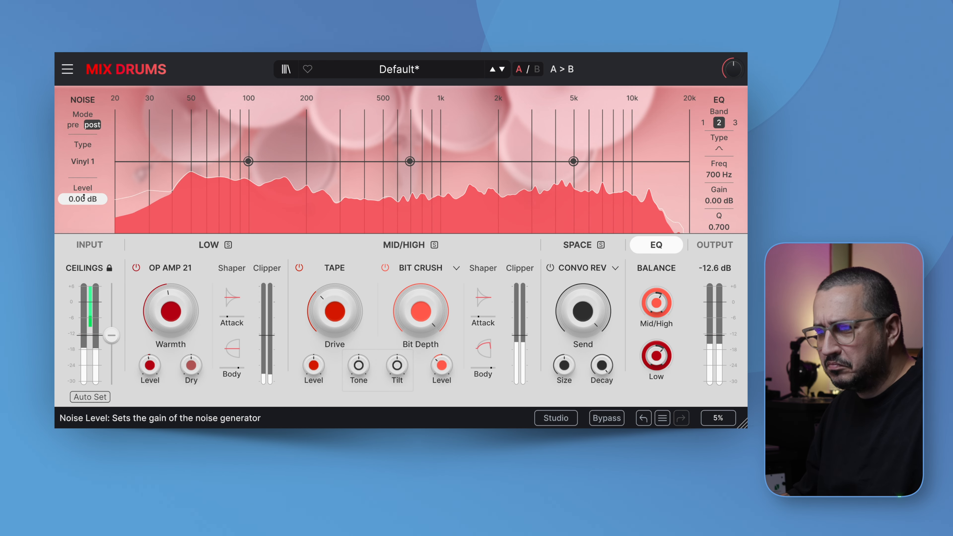
Audition the Guitar, Moog Noise and MPC Noise types from the Instrument category.
{"action": "left_click", "coordinate": [83, 167]}
{"action": "left_click", "coordinate": [113, 216]}
{"action": "left_click", "coordinate": [228, 217]}
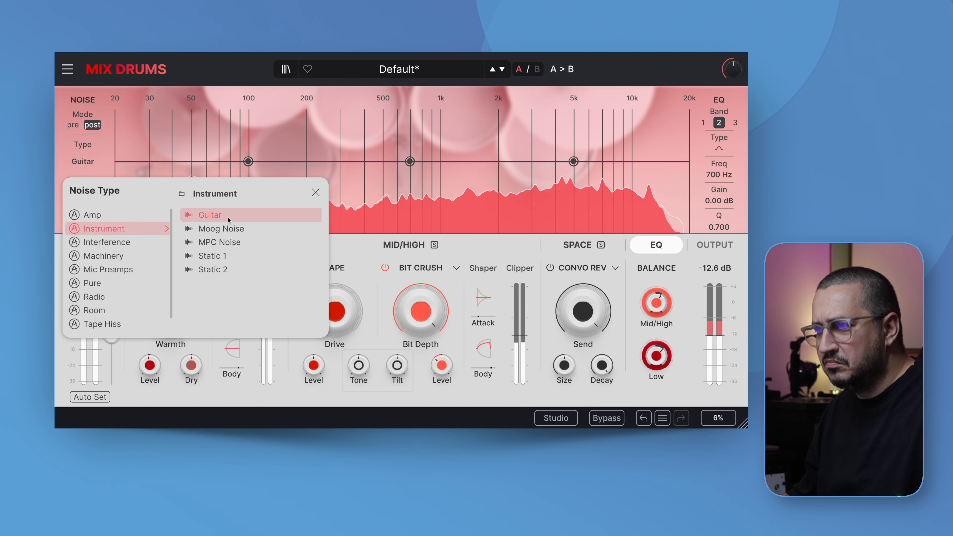
{"action": "left_click", "coordinate": [220, 228]}
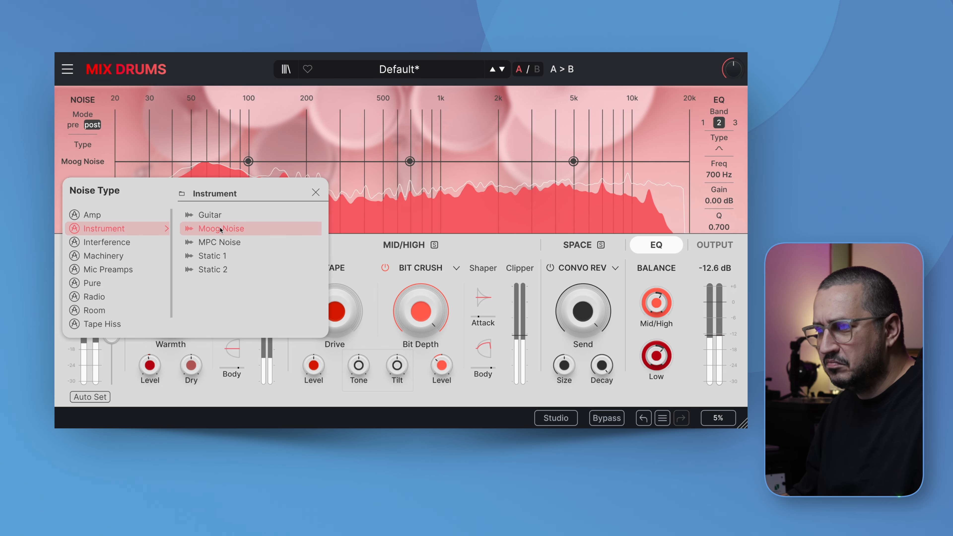
{"action": "left_click", "coordinate": [219, 243]}
Audition the Interference noises Outside, Walkie Talkie and Electronics Gone Wrong, plus Dehumidifier from Machinery.
{"action": "mouse_move", "coordinate": [107, 242]}
{"action": "left_click", "coordinate": [212, 242]}
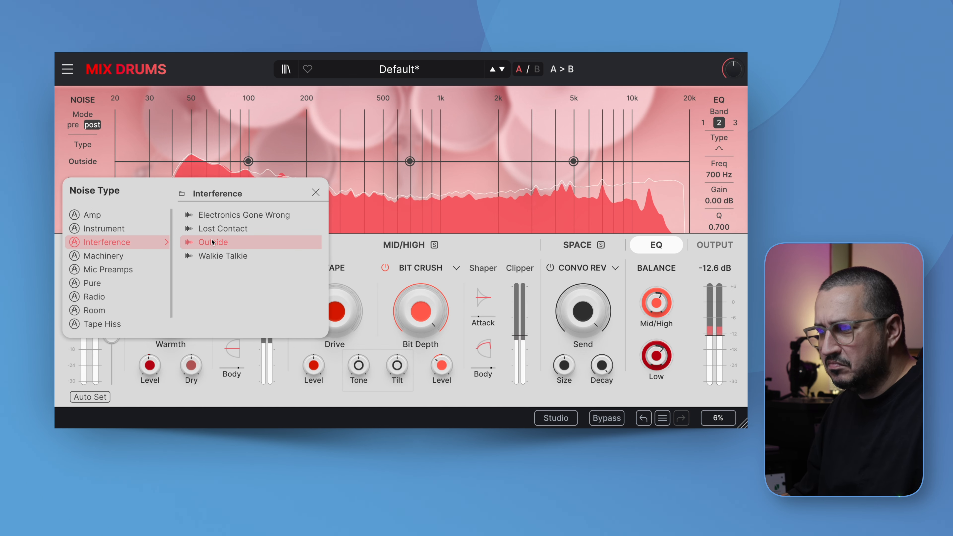
{"action": "left_click", "coordinate": [213, 255]}
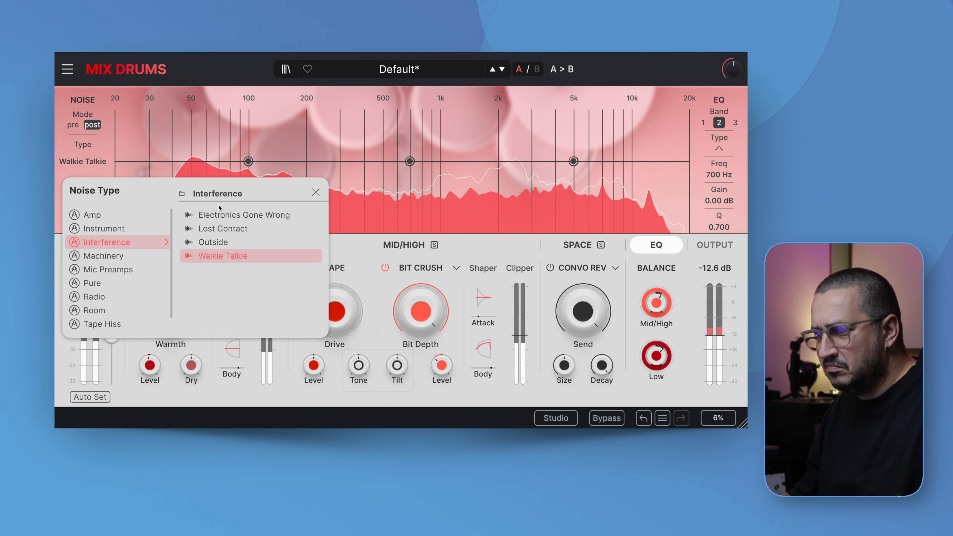
{"action": "left_click", "coordinate": [225, 215]}
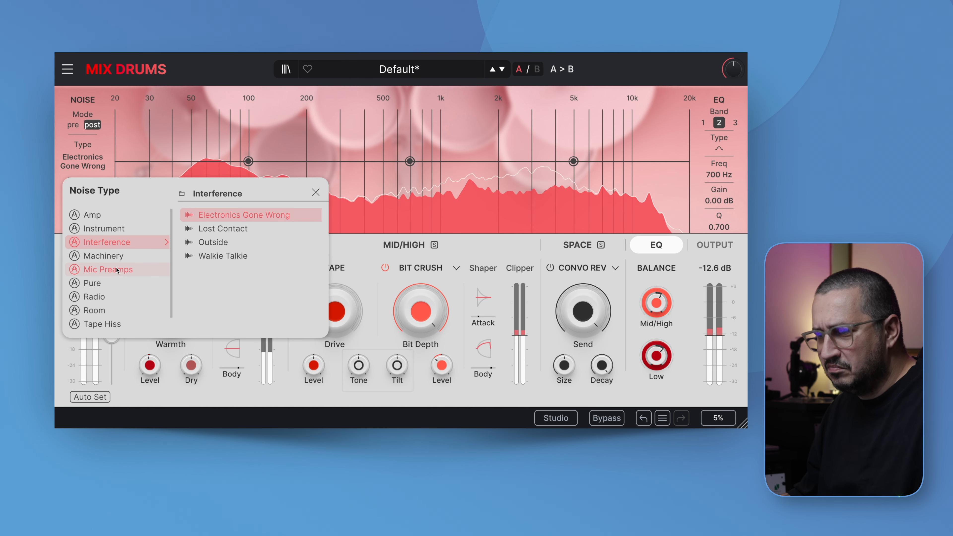
{"action": "mouse_move", "coordinate": [124, 254]}
{"action": "left_click", "coordinate": [212, 215]}
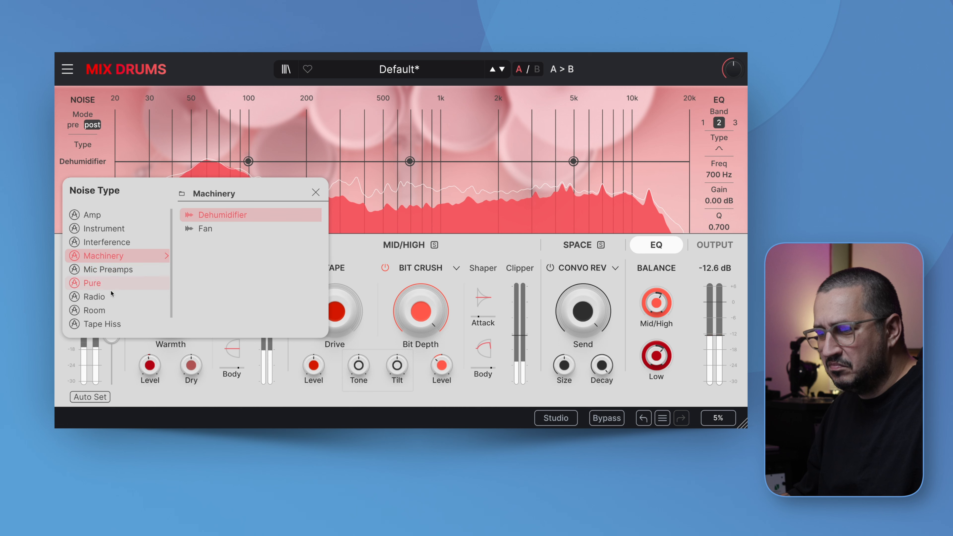
Set the noise type to Tape Hiss 3 from the Tape Hiss category.
{"action": "mouse_move", "coordinate": [105, 297]}
{"action": "scroll", "coordinate": [105, 300], "scroll_direction": "down", "scroll_amount": 1}
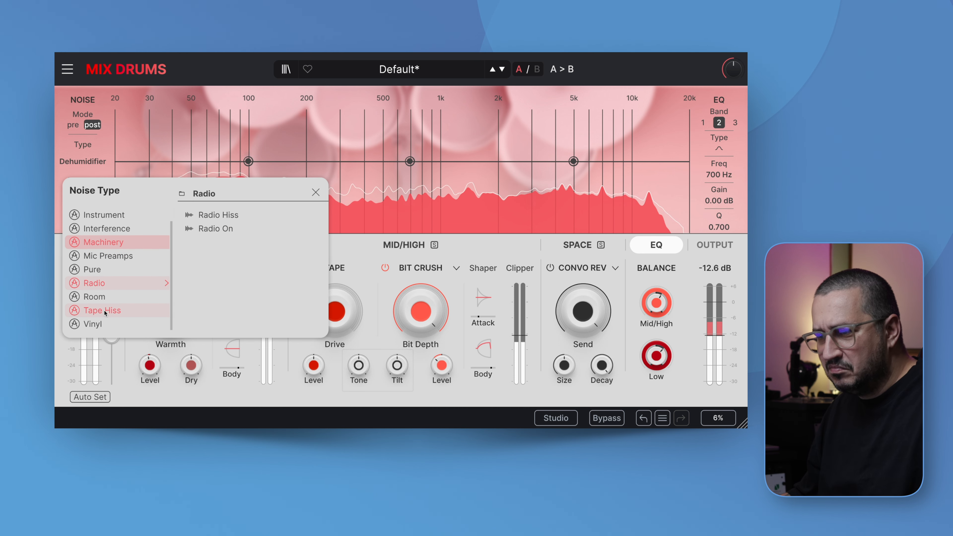
{"action": "left_click", "coordinate": [212, 242]}
{"action": "left_click", "coordinate": [315, 192]}
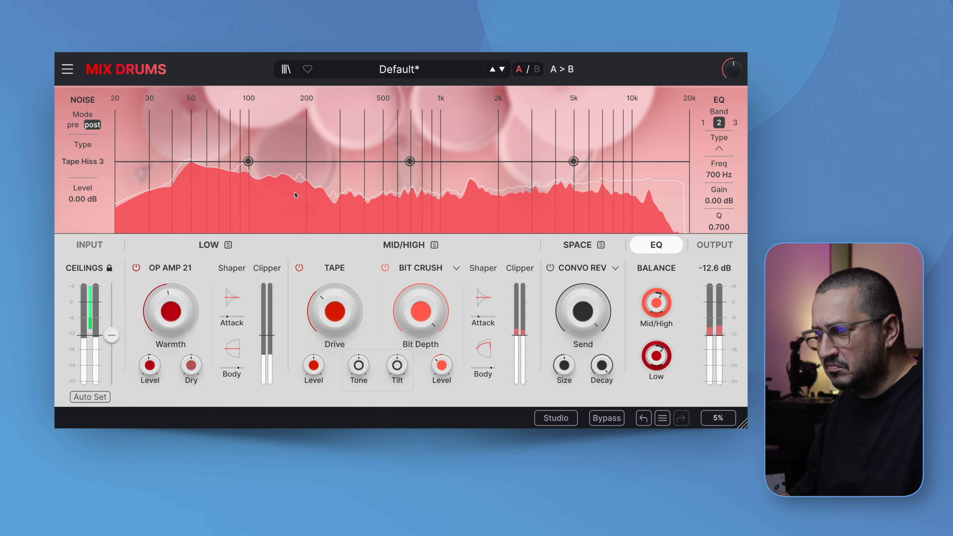
Set the noise level to -23.5 dB and compare the full sound against bypass.
{"action": "left_click_drag", "start_coordinate": [83, 199], "coordinate": [82, 225]}
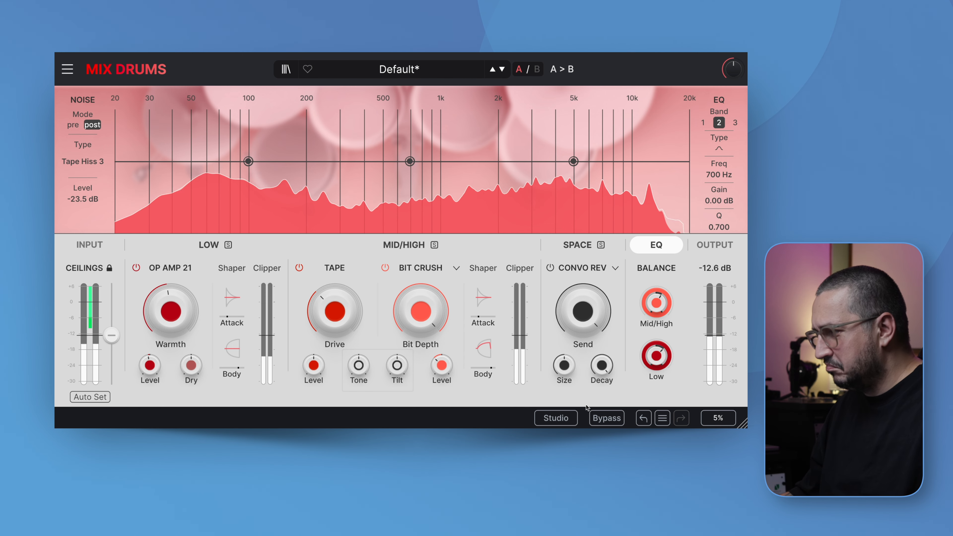
{"action": "left_click", "coordinate": [606, 418]}
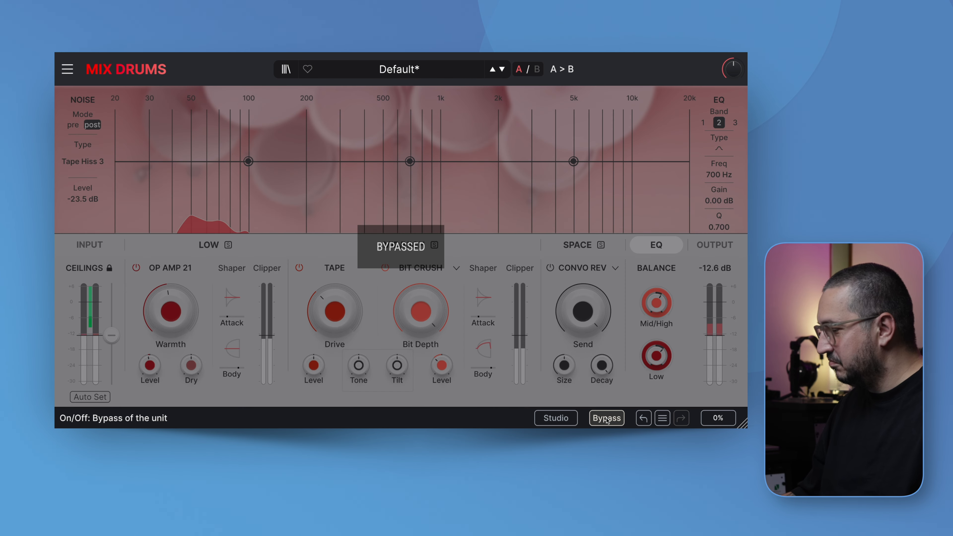
{"action": "left_click", "coordinate": [607, 419]}
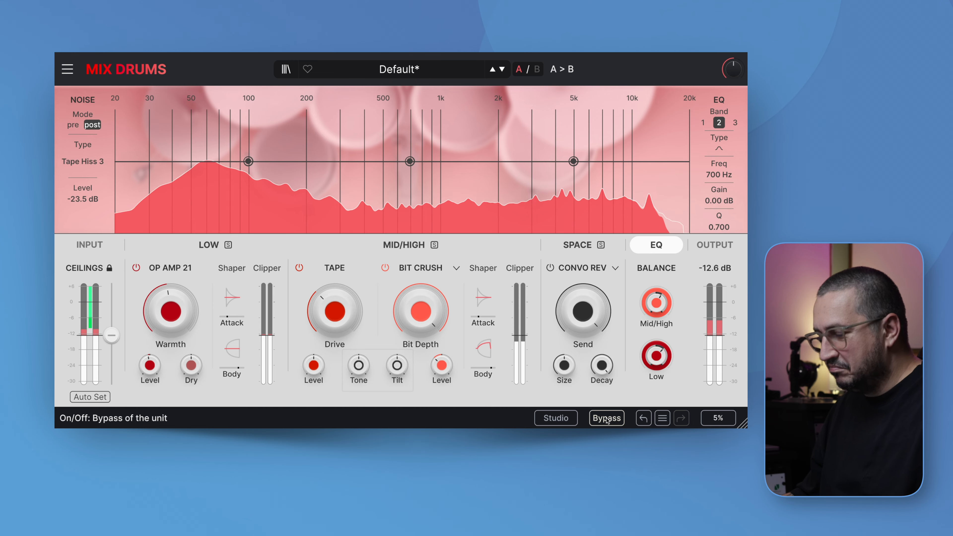